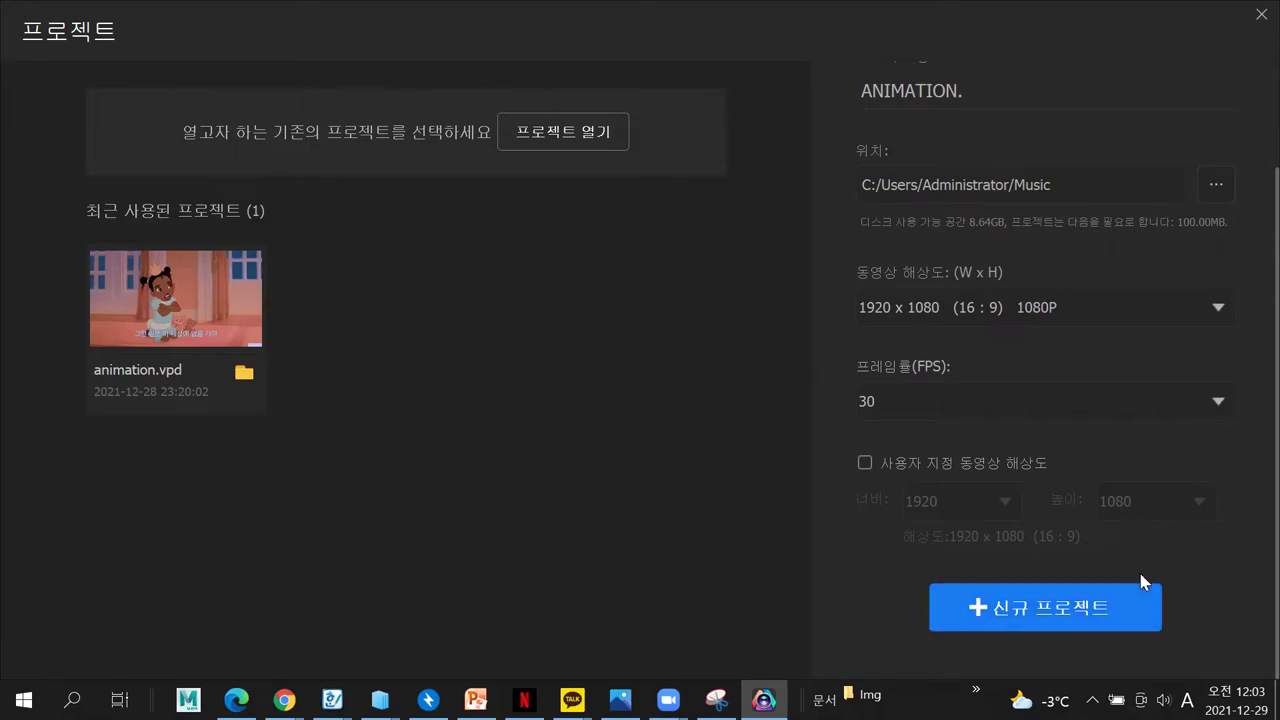
Create the new ANIMATION. project at 1920 x 1080 and 30 FPS, and dismiss the login prompt without entering a licence
click(1074, 573)
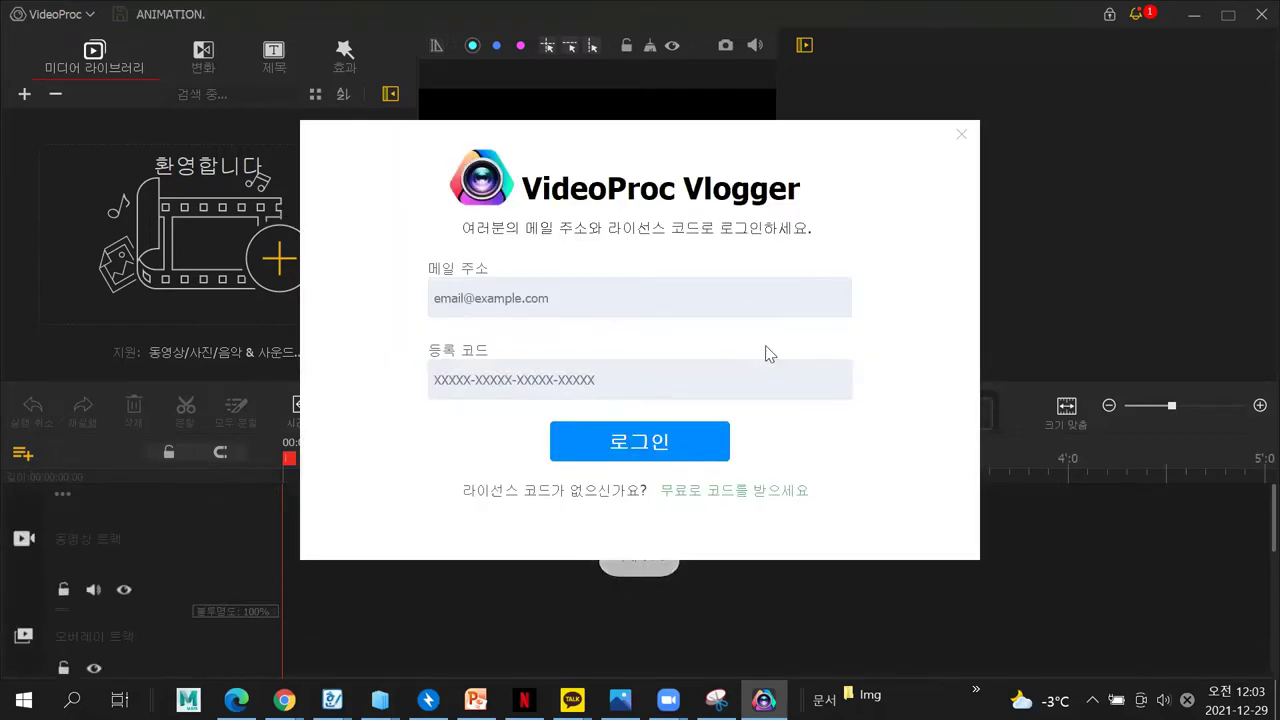
click(657, 449)
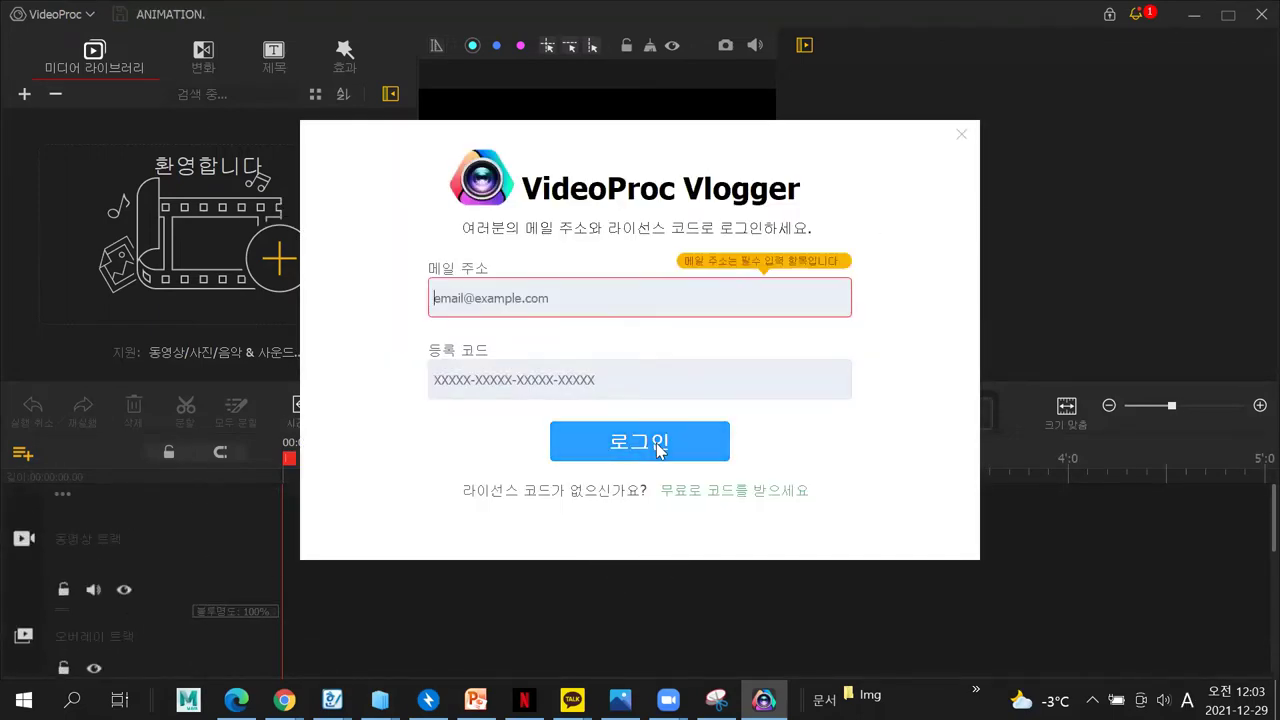
click(964, 133)
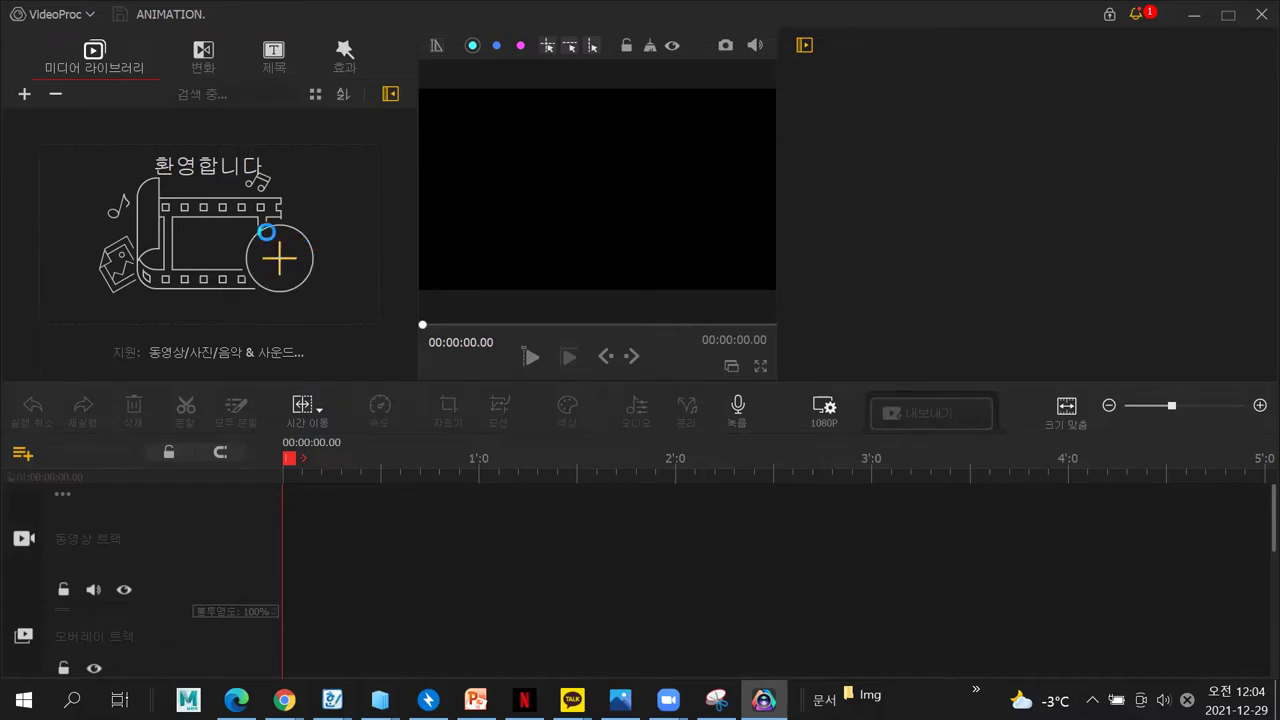
Import the videos 개구리, 라푼젤 and 모아나 from the 2021-12-28 06.24.40 Zoom meeting folder in 음악
click(270, 274)
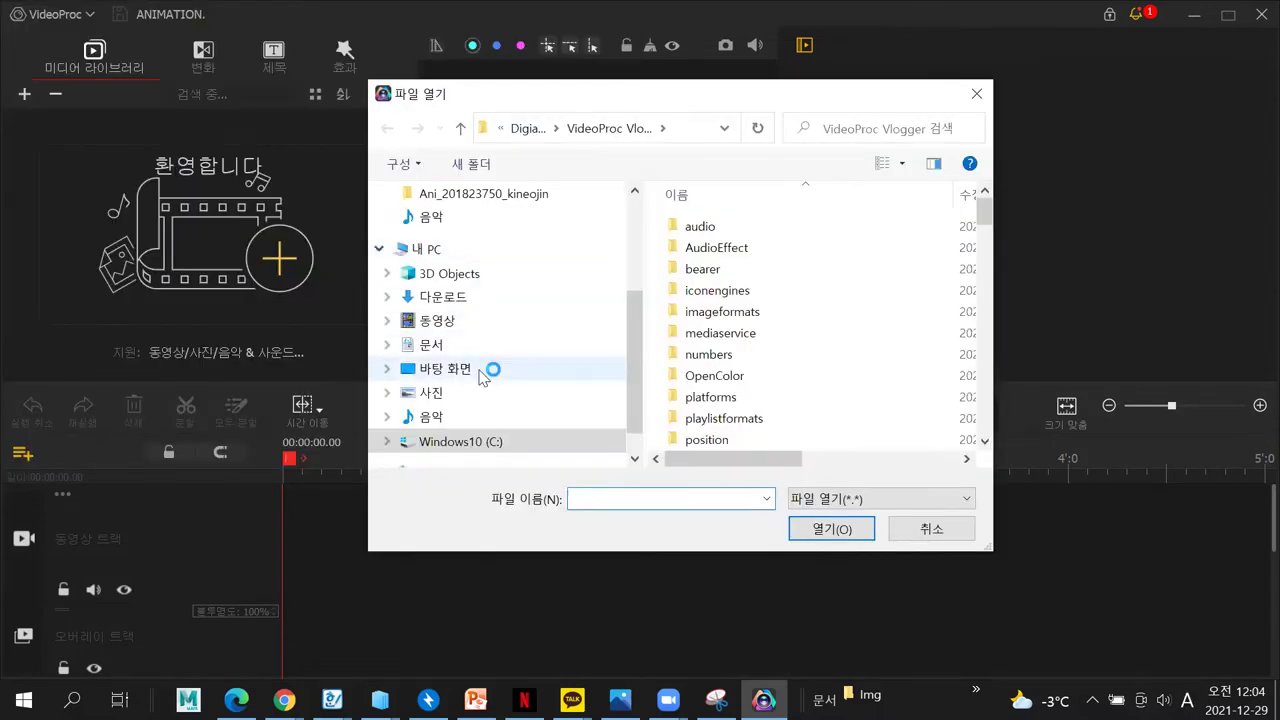
click(437, 417)
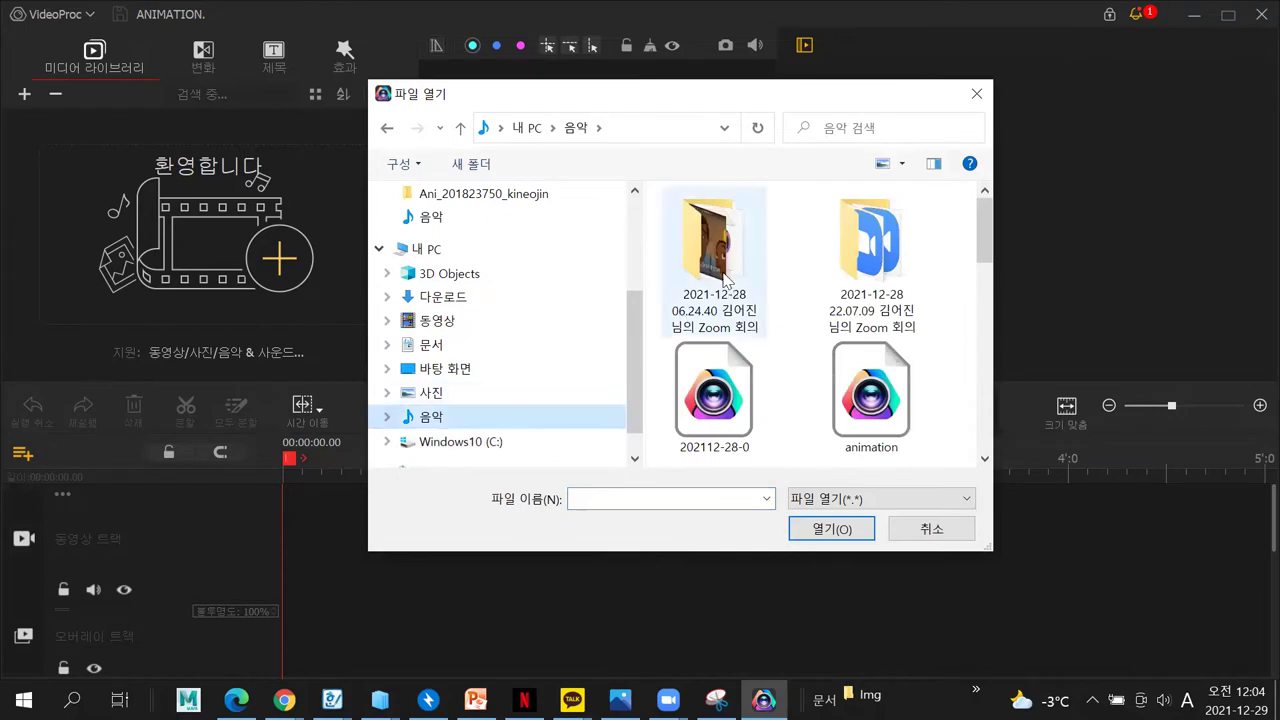
click(697, 304)
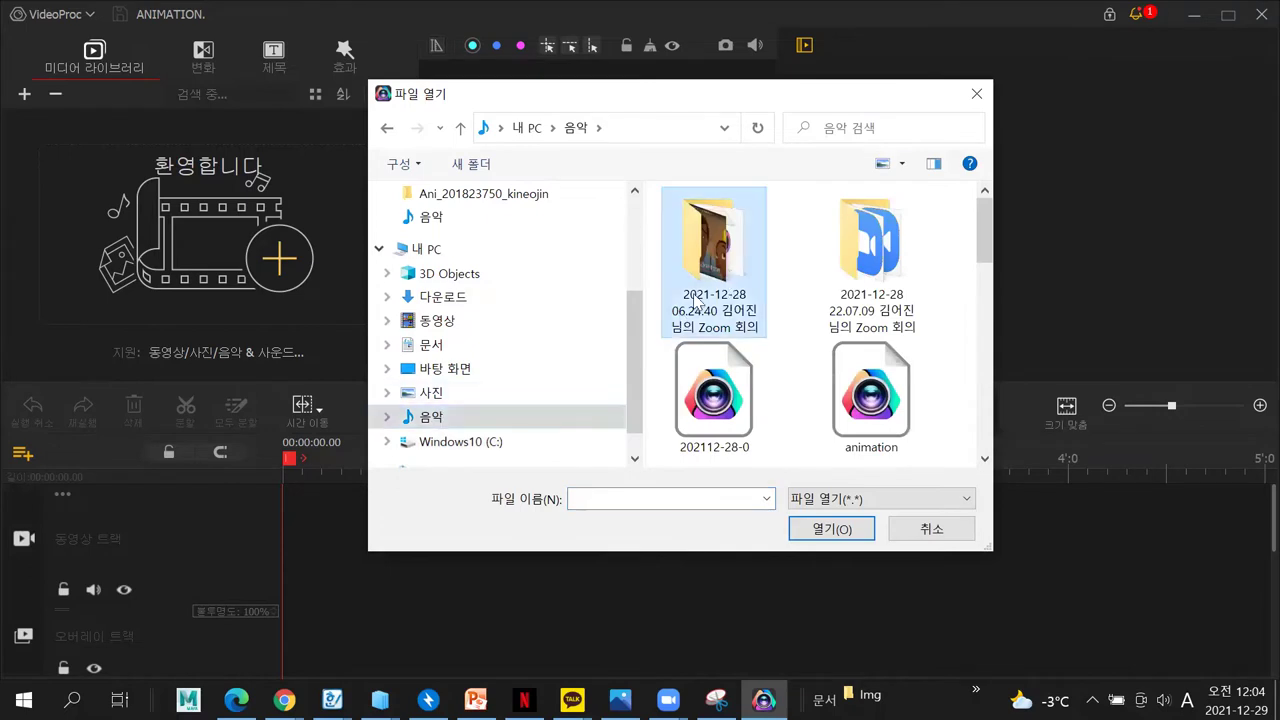
double_click(722, 240)
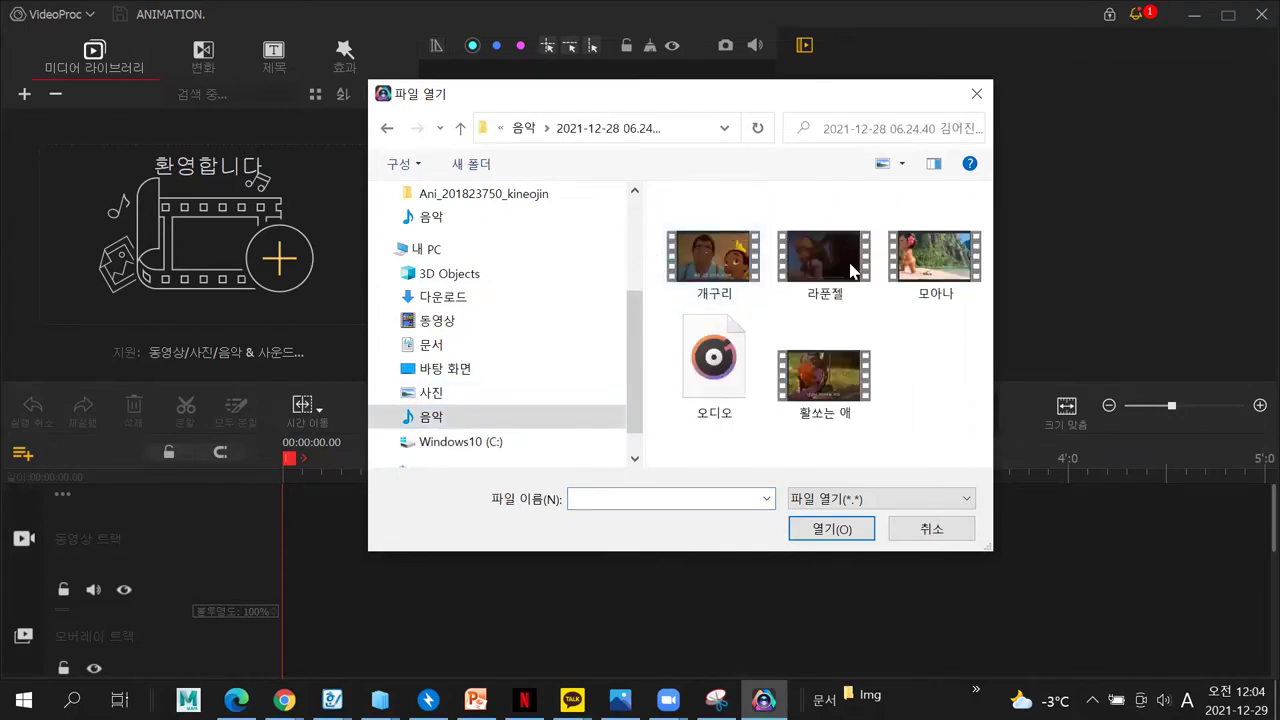
shift+click(935, 262)
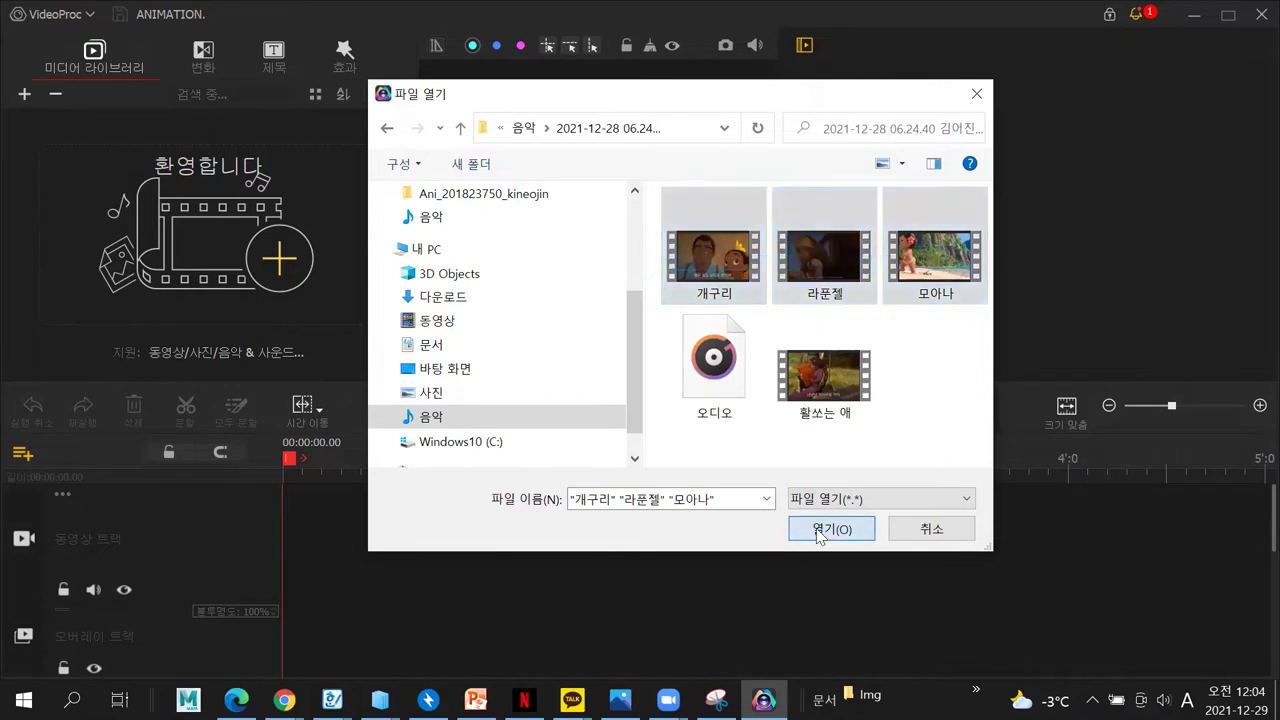
click(818, 530)
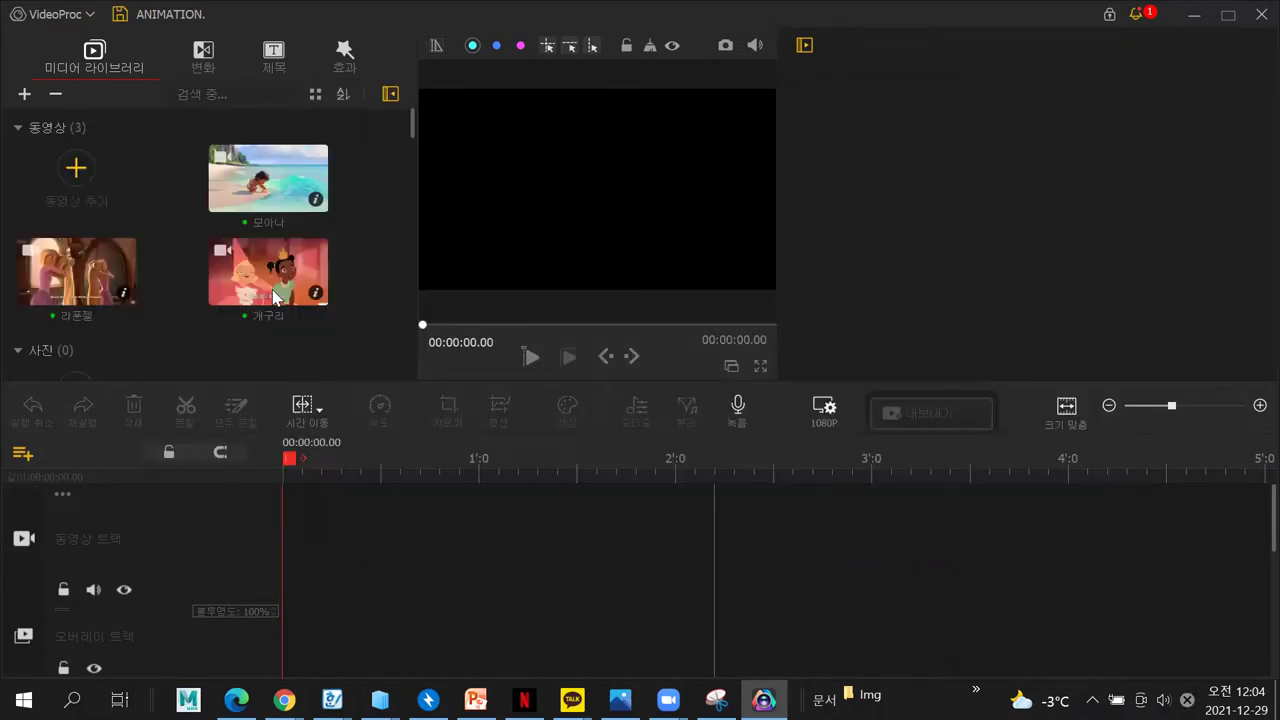
Enlarge the timeline area and place the clips on the video track in the order 모아나, 라푼젤, 개구리
drag(223, 381, 246, 343)
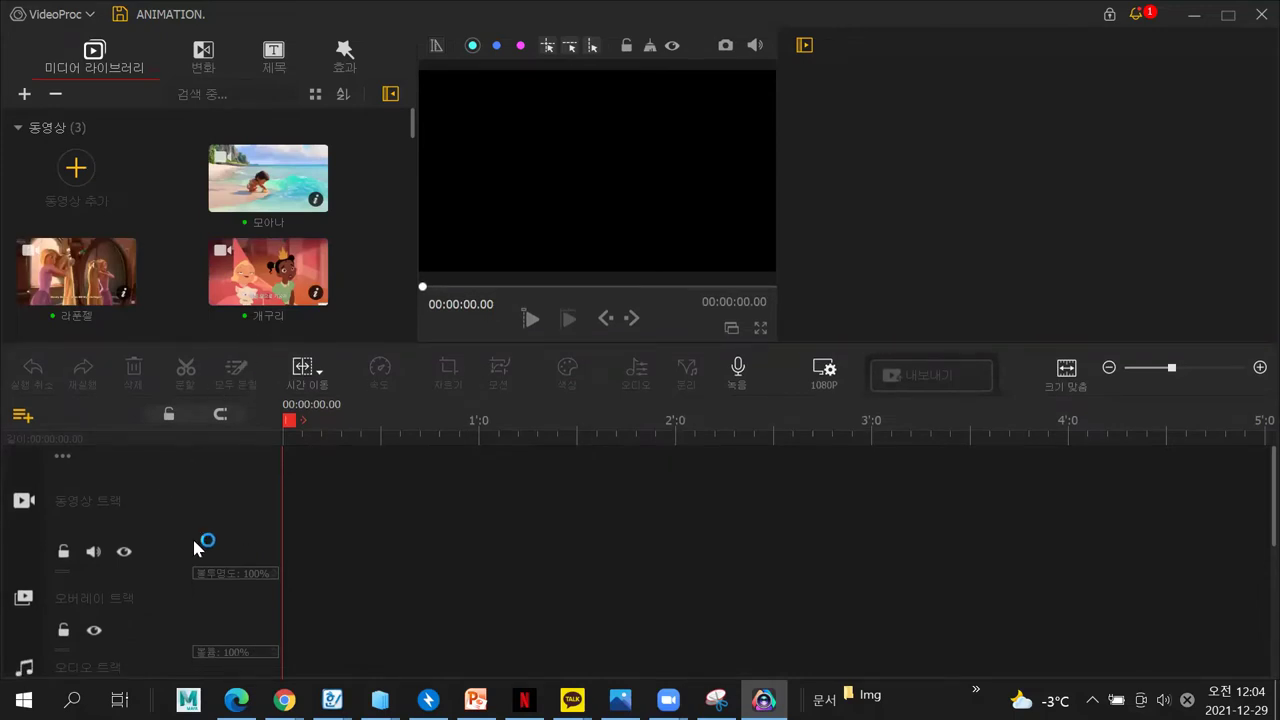
drag(265, 180, 349, 530)
click(349, 530)
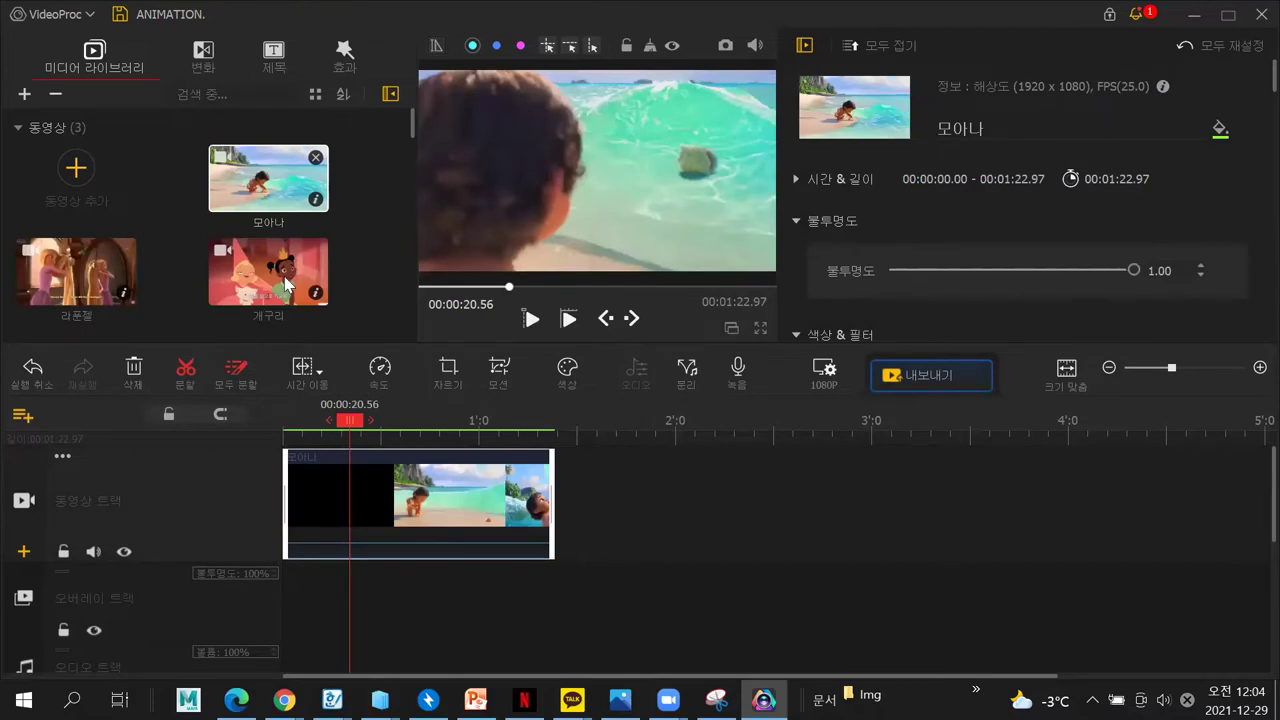
drag(286, 285, 653, 521)
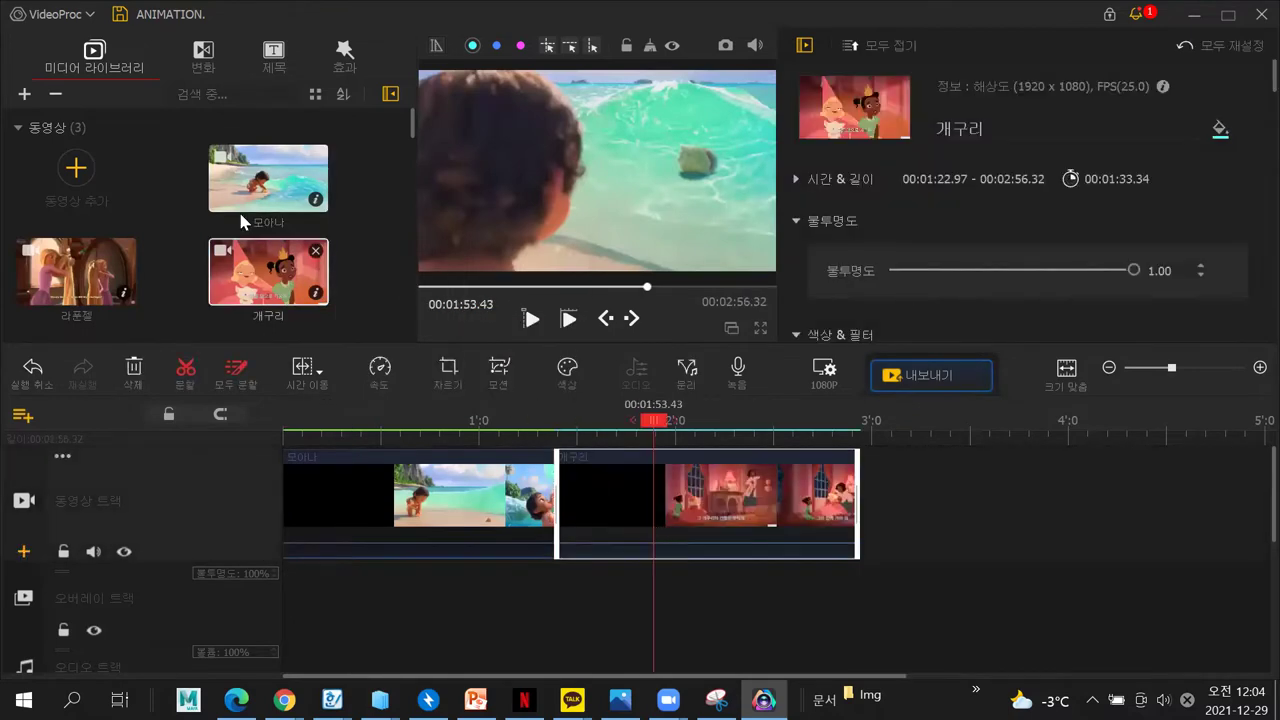
drag(110, 262, 632, 501)
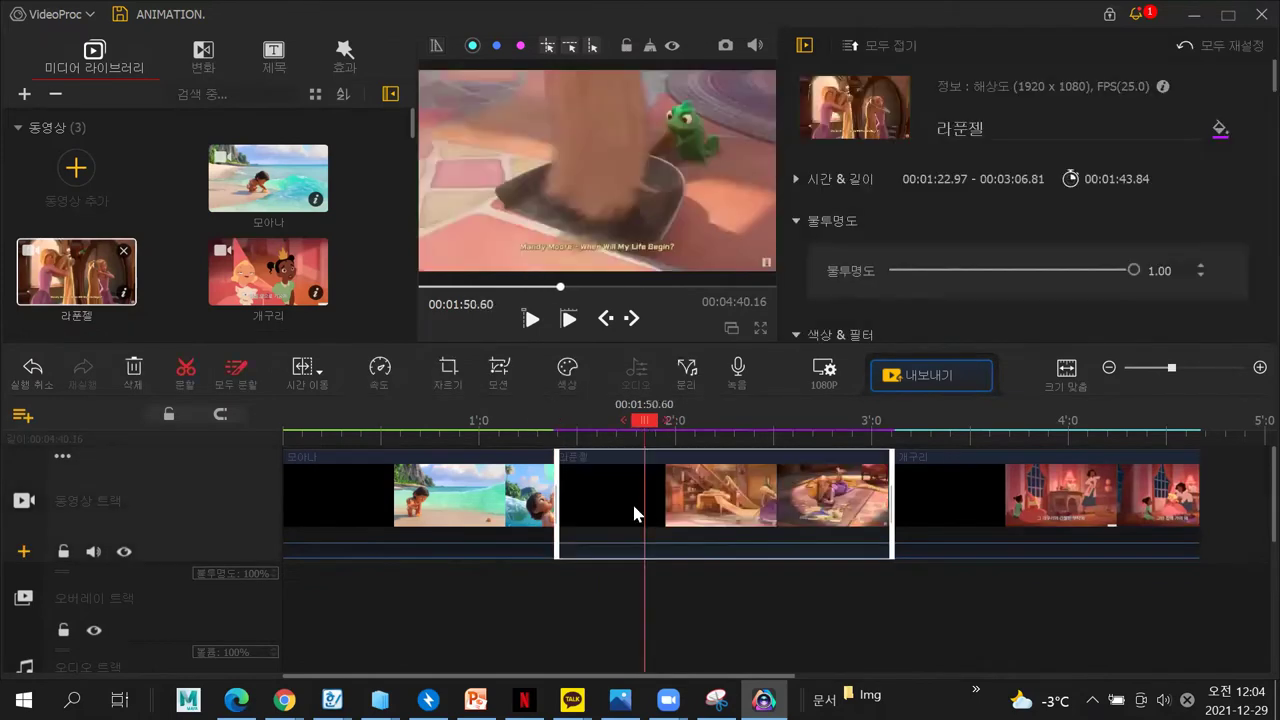
Split the 모아나 clip at 00:00:36.46 and delete its first part
click(404, 492)
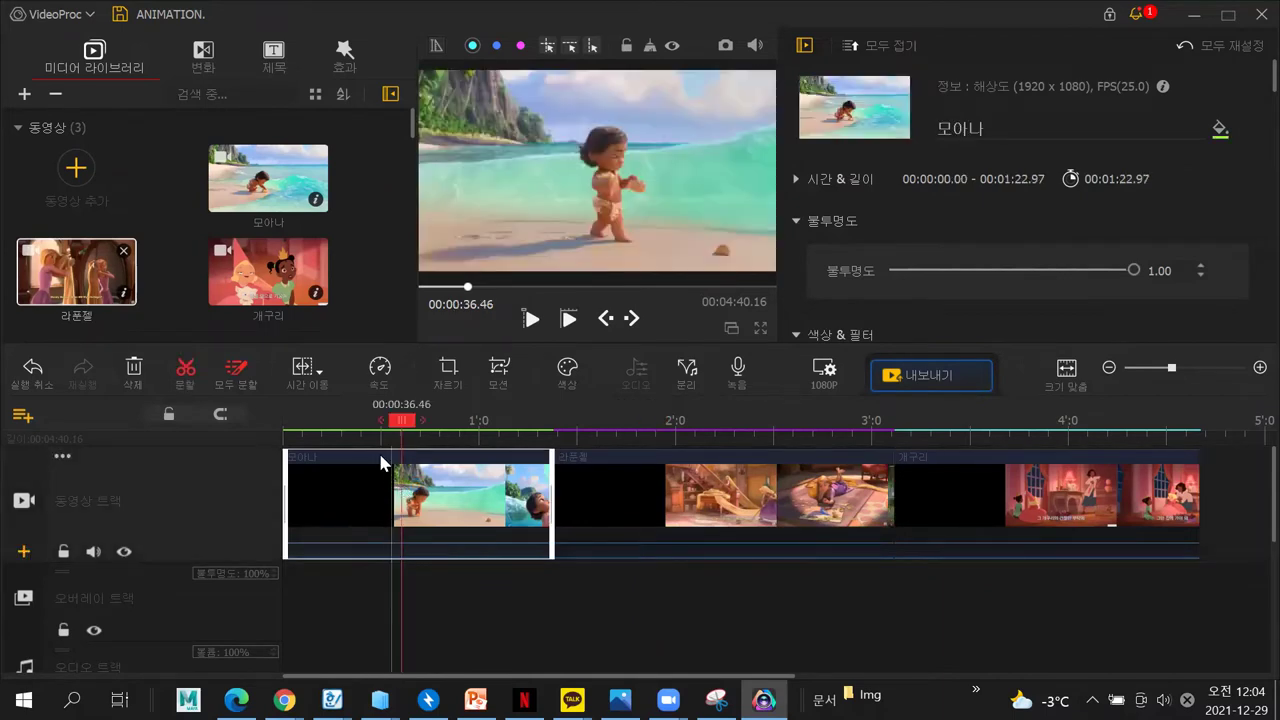
click(188, 376)
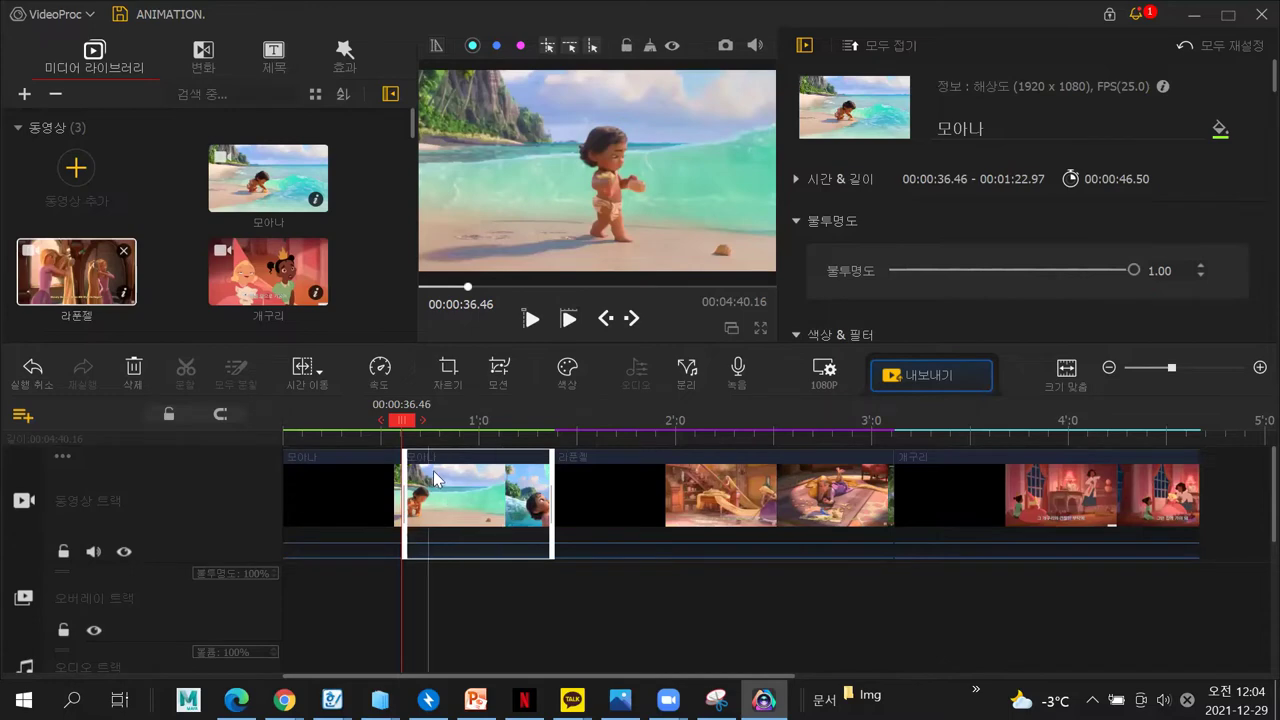
click(366, 482)
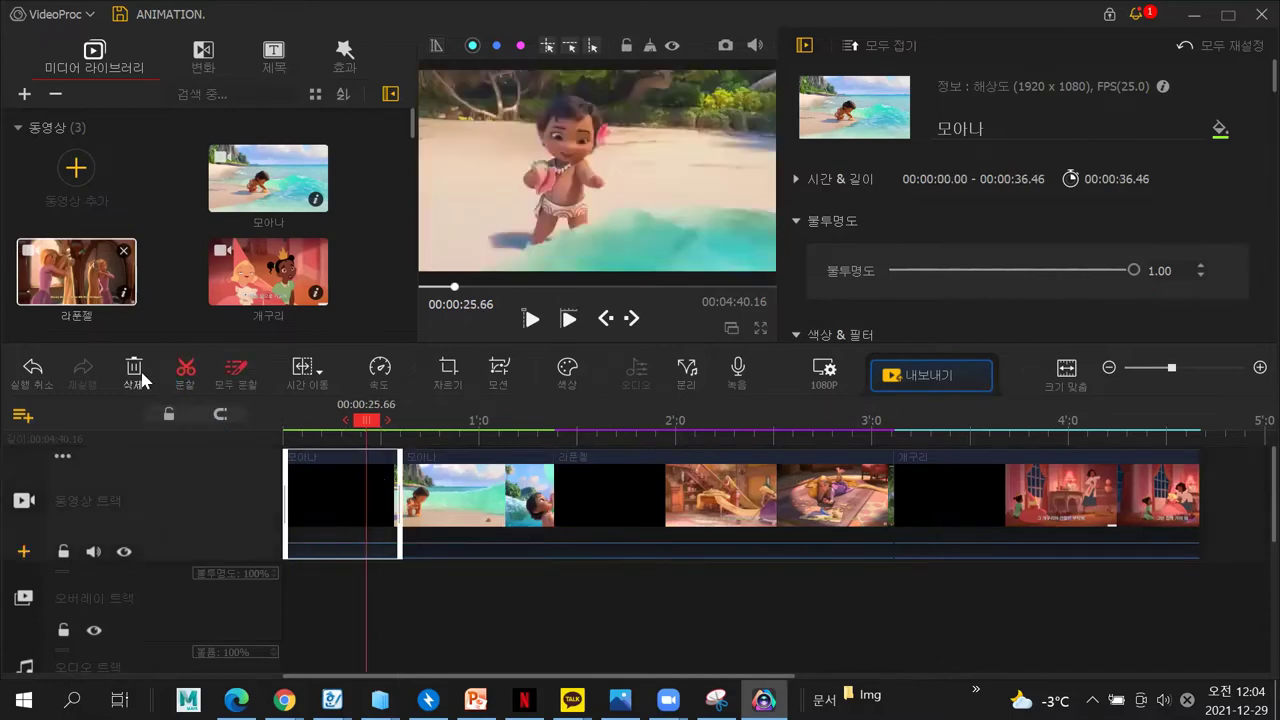
click(133, 370)
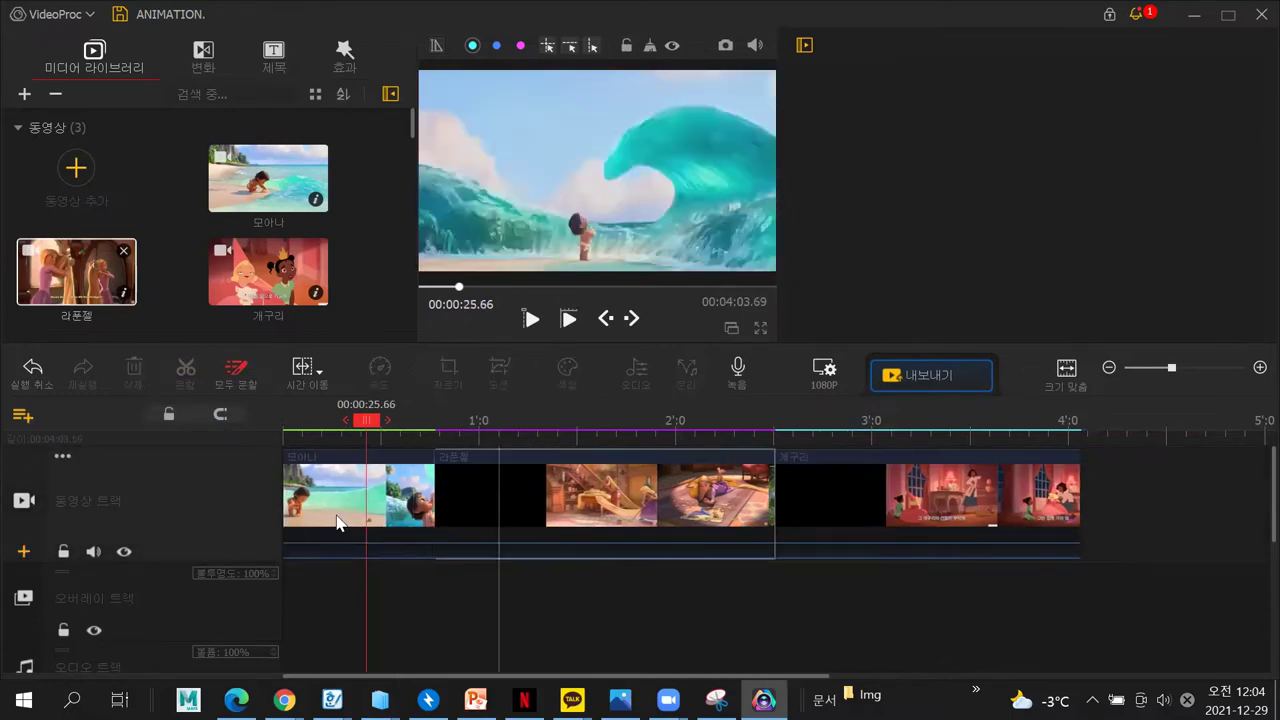
Split the 라푼젤 clip at 00:01:04.36 and 00:01:24.33, and delete the two pieces before the second cut
click(494, 493)
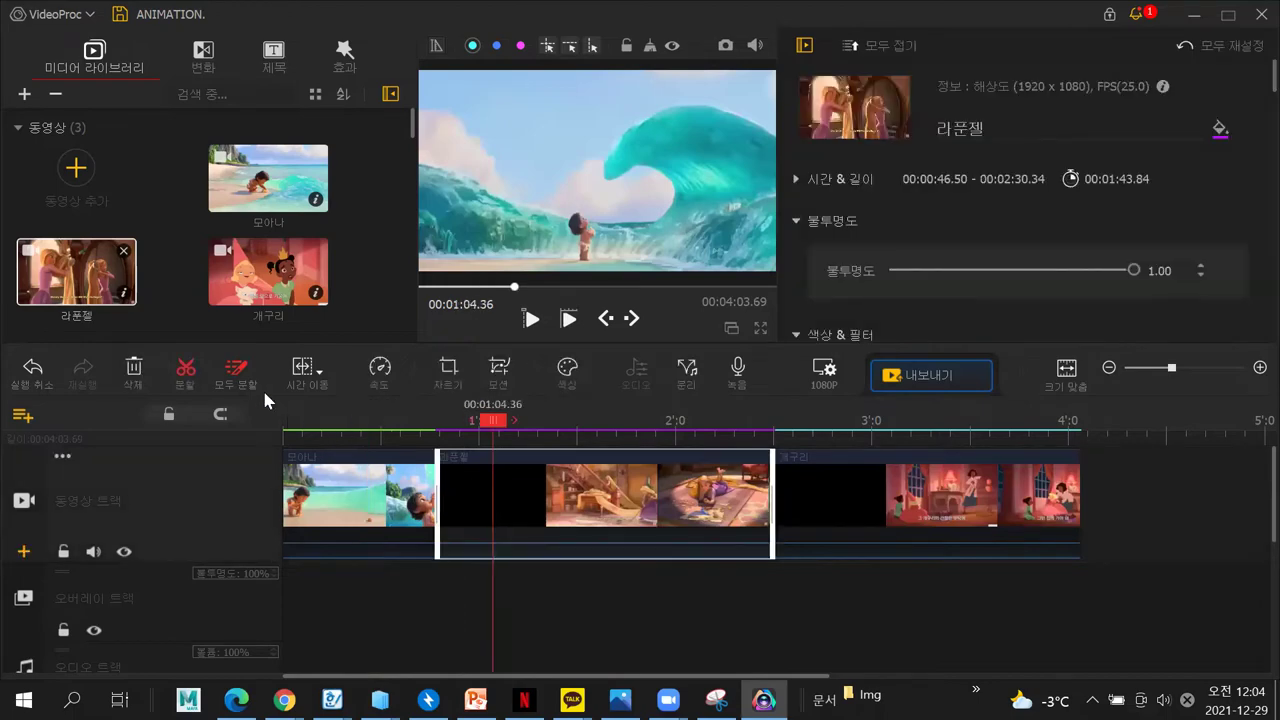
click(188, 372)
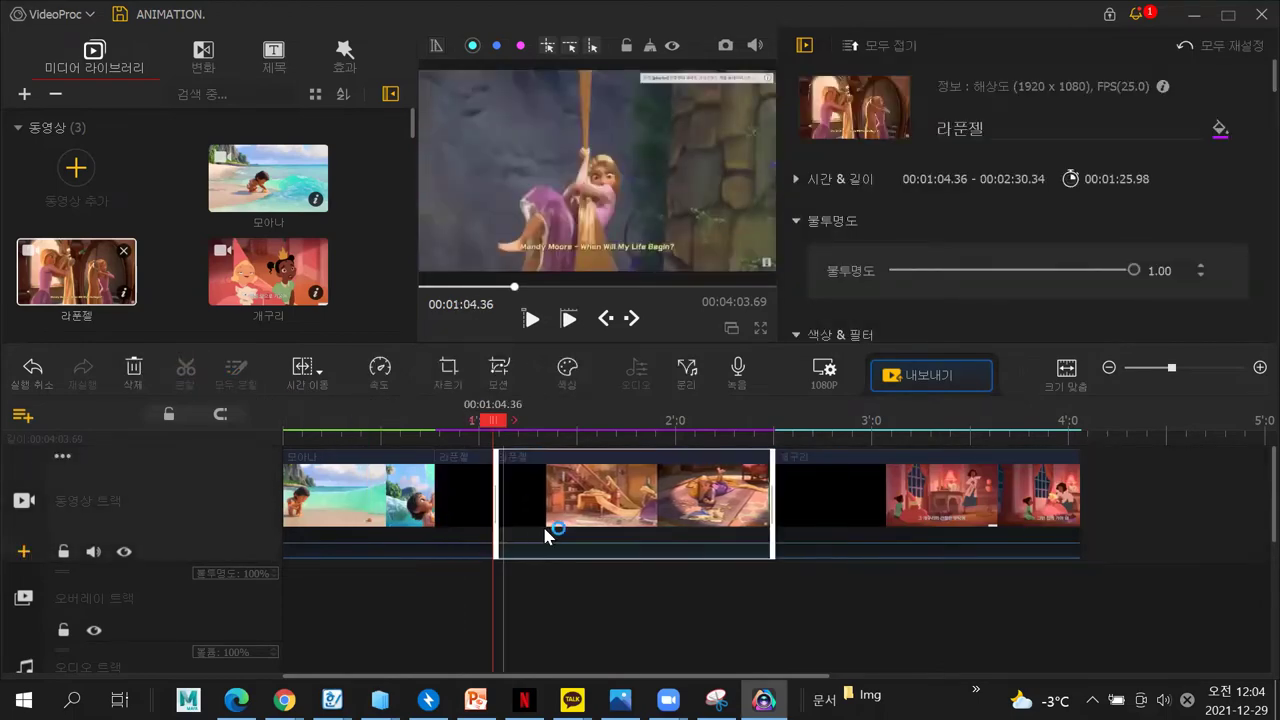
click(558, 523)
click(190, 376)
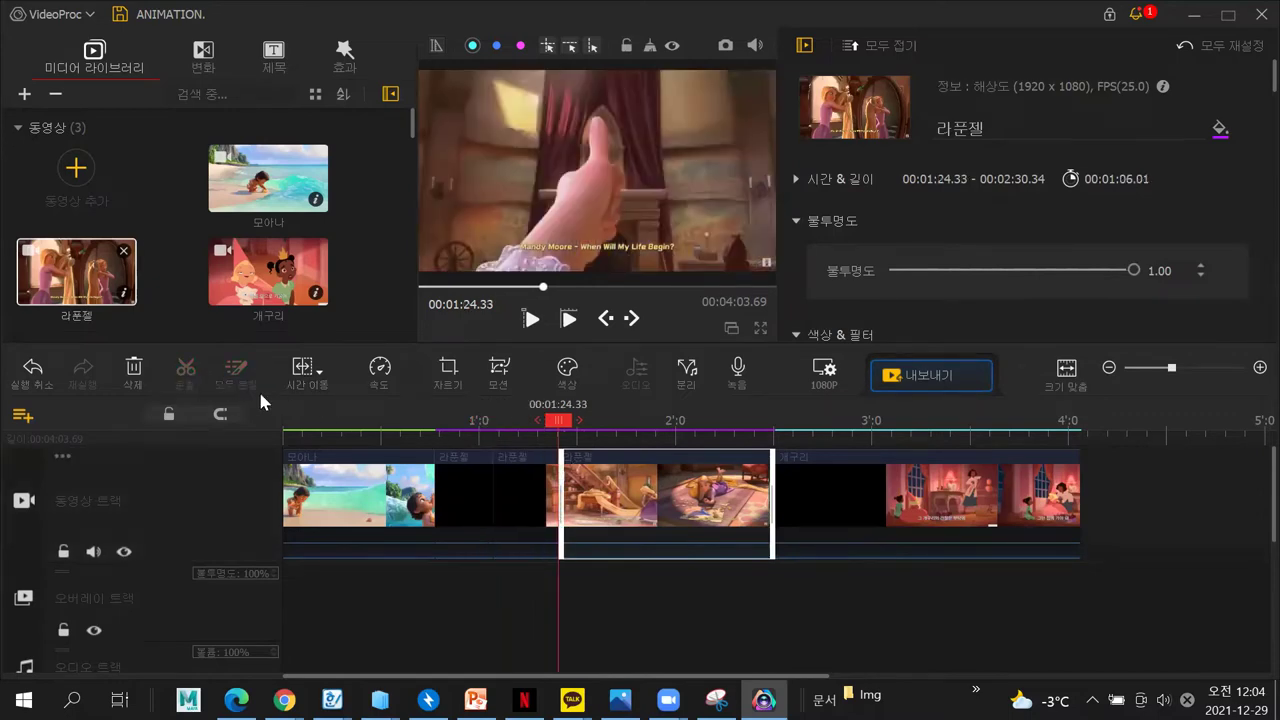
click(528, 487)
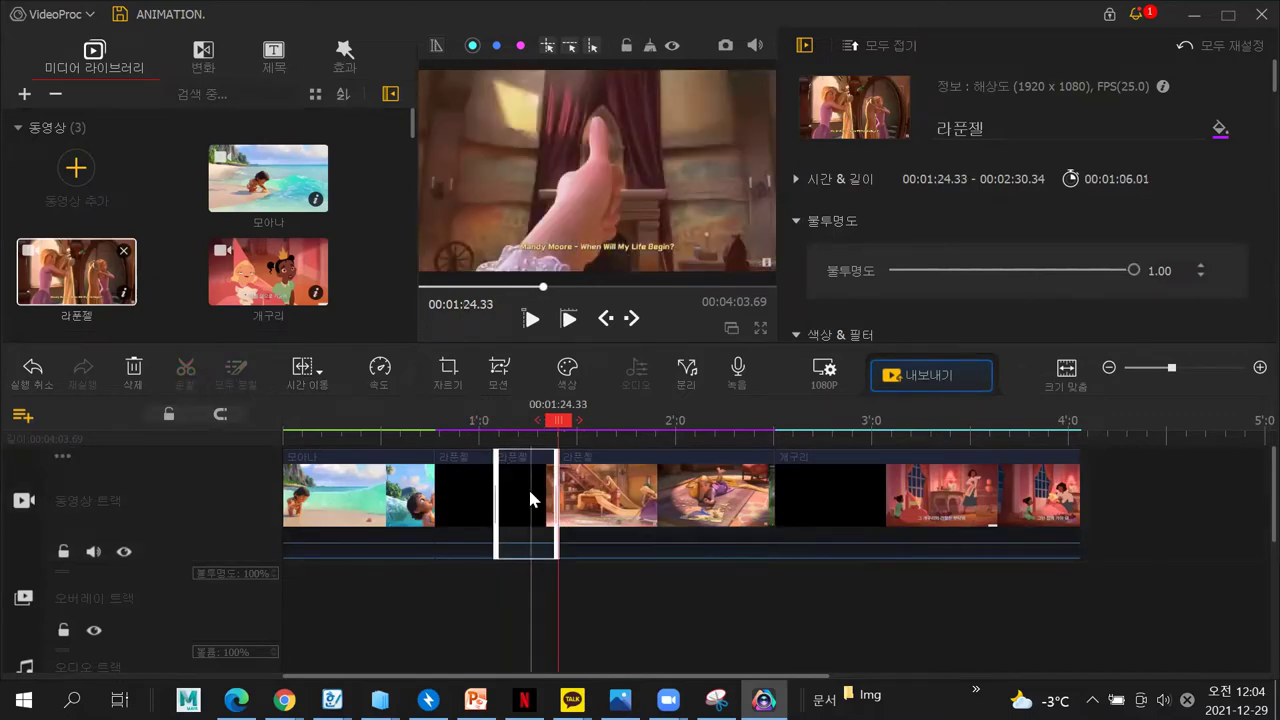
click(133, 372)
click(473, 480)
click(140, 372)
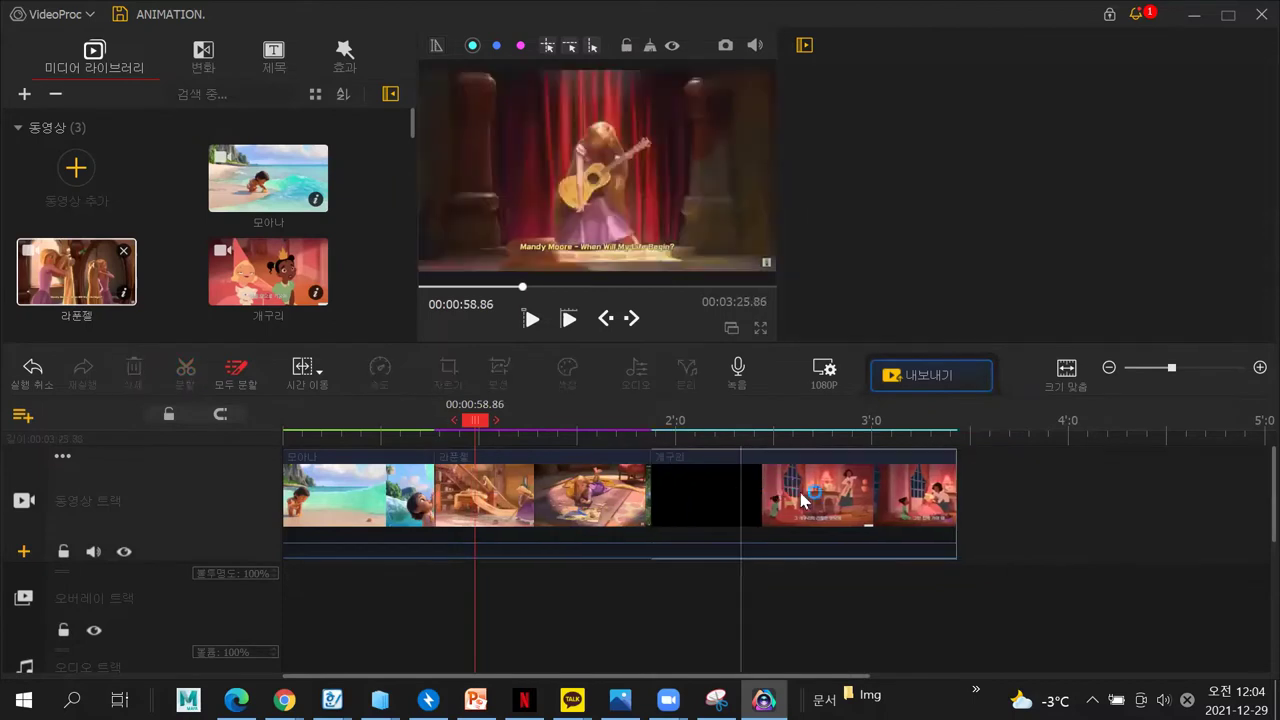
Split the 개구리 clip at 00:02:34.36 and delete its first part
click(789, 503)
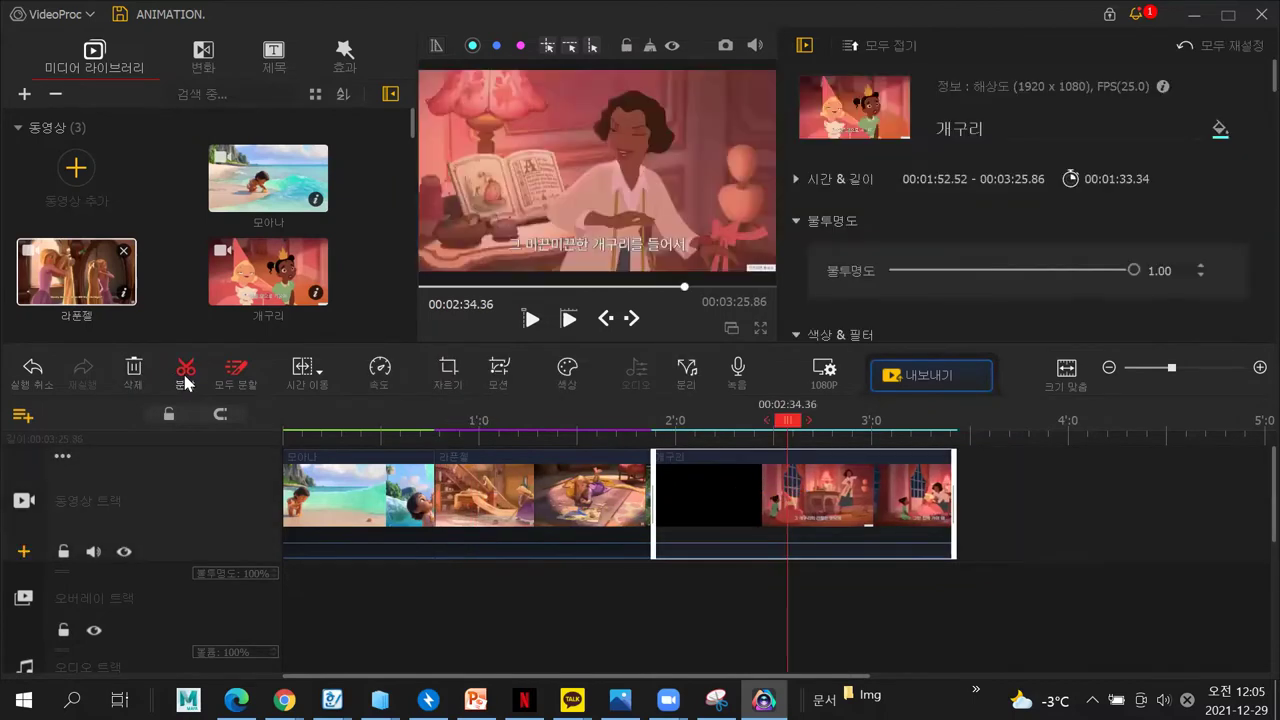
click(185, 372)
click(710, 486)
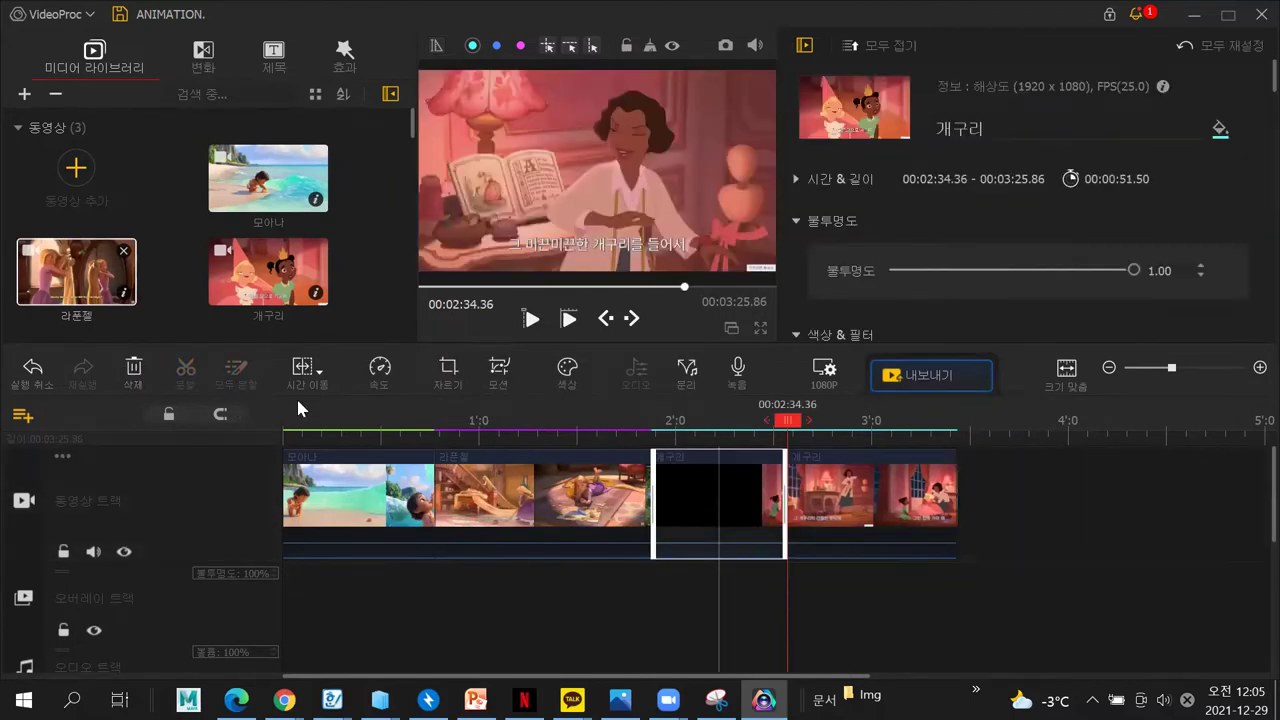
click(134, 370)
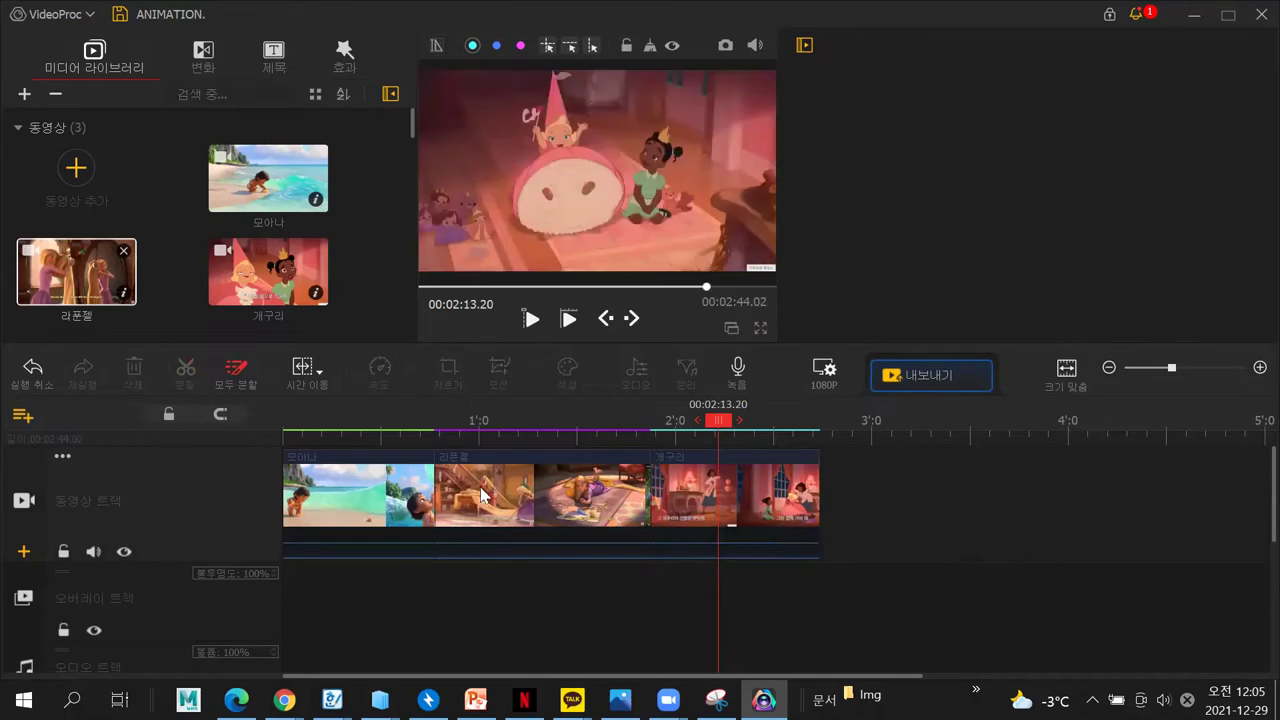
click(550, 523)
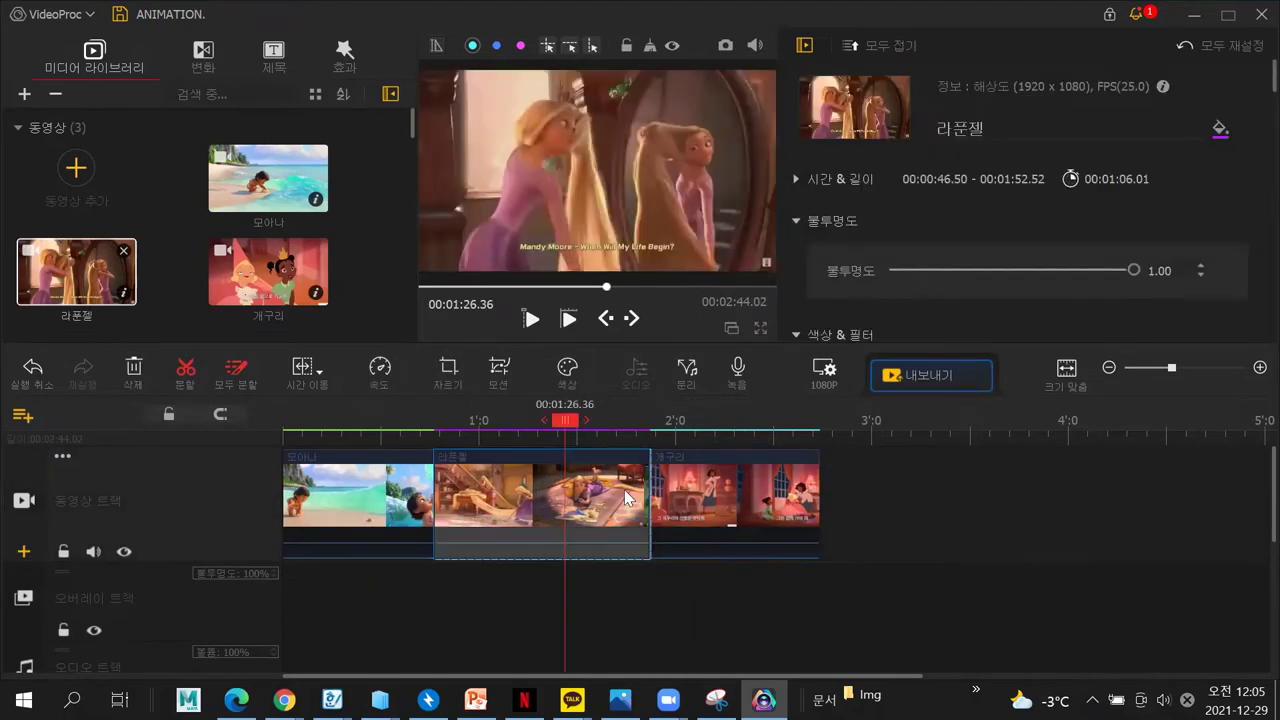
click(358, 500)
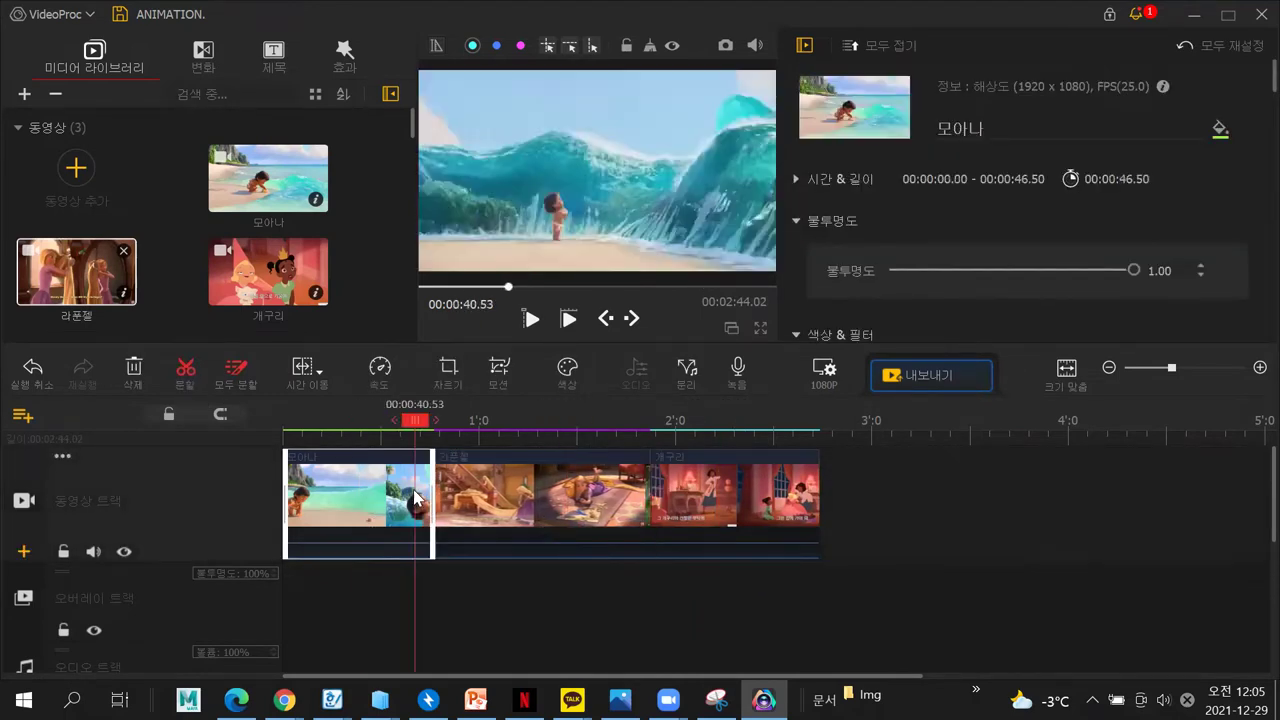
drag(436, 488, 414, 488)
key(ctrl+z)
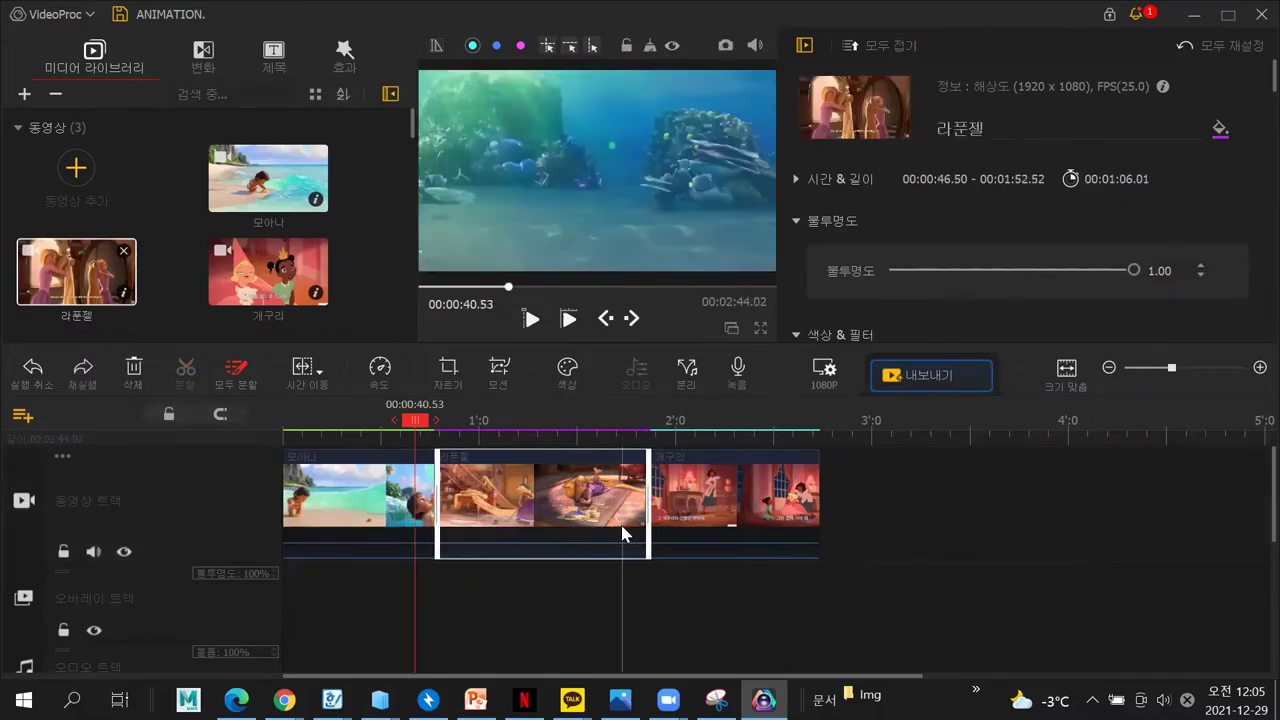
Scrub through the timeline to the closing scene and trim the end of the 개구리 clip to a length of about 43 s
click(384, 495)
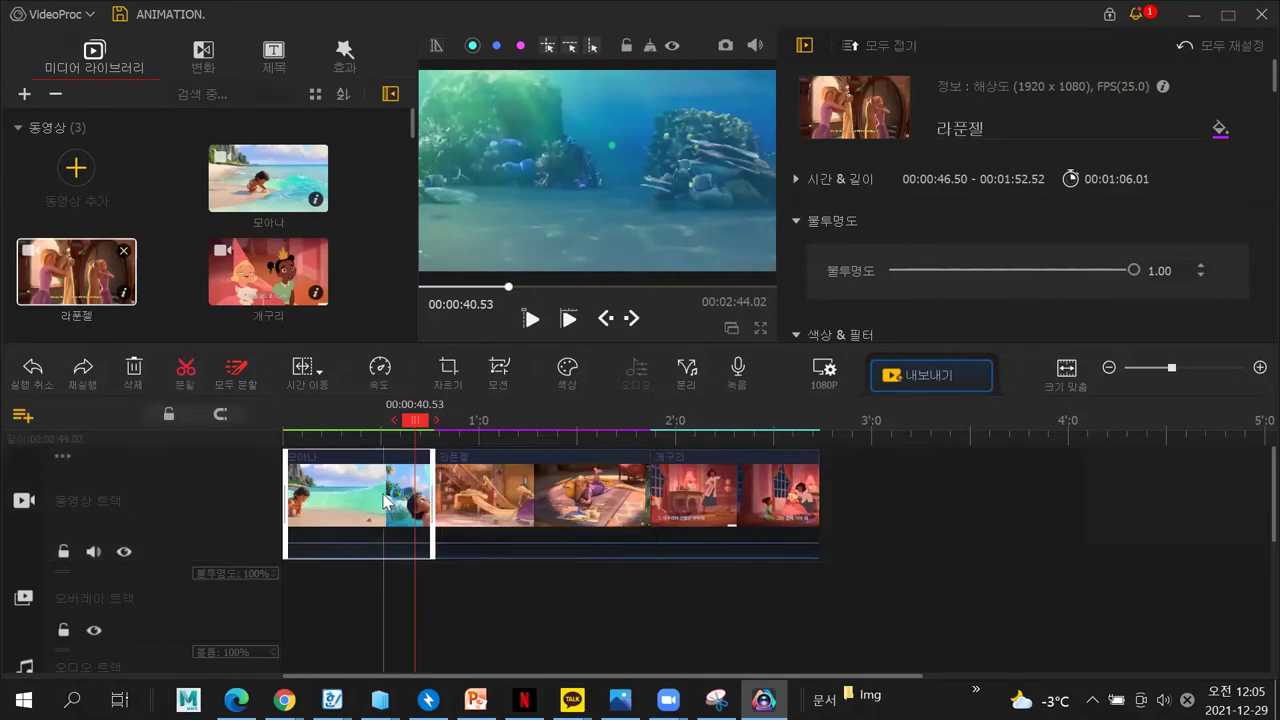
drag(407, 432, 808, 511)
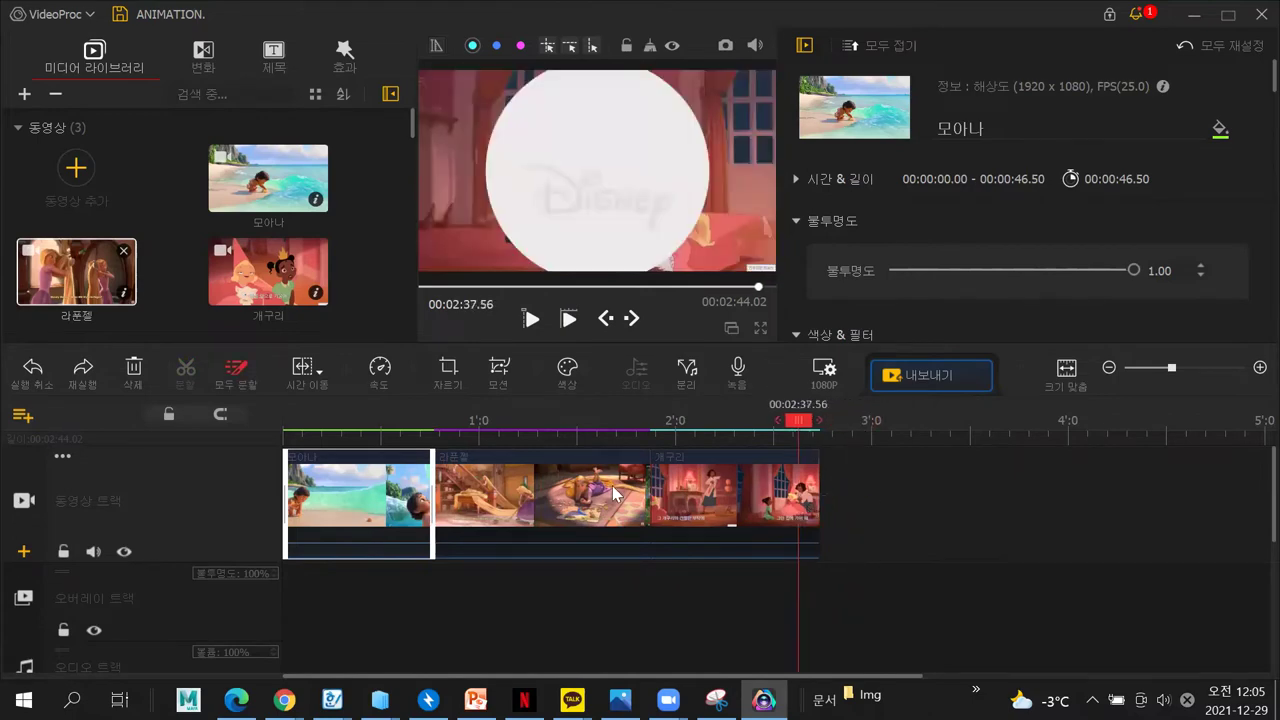
click(712, 490)
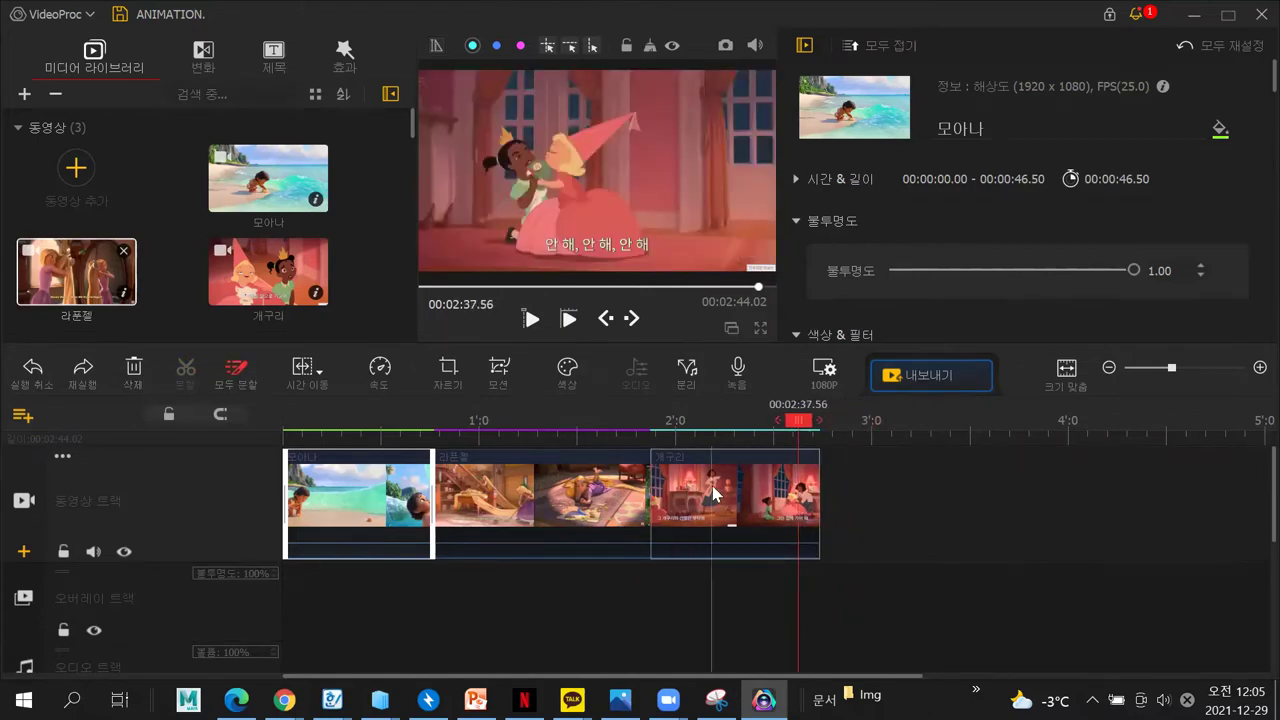
drag(818, 502, 790, 505)
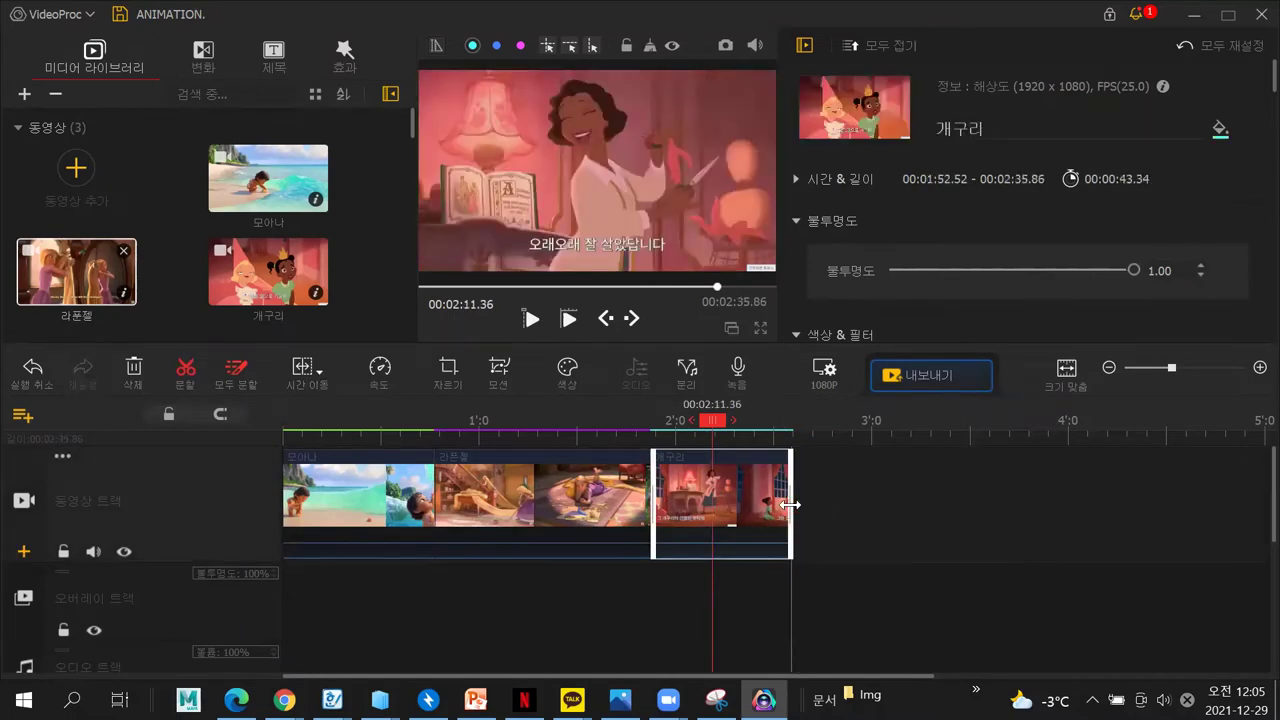
Check the end of the trimmed 개구리 clip and return the playhead to the start of the timeline
scroll(721, 429, right, 3)
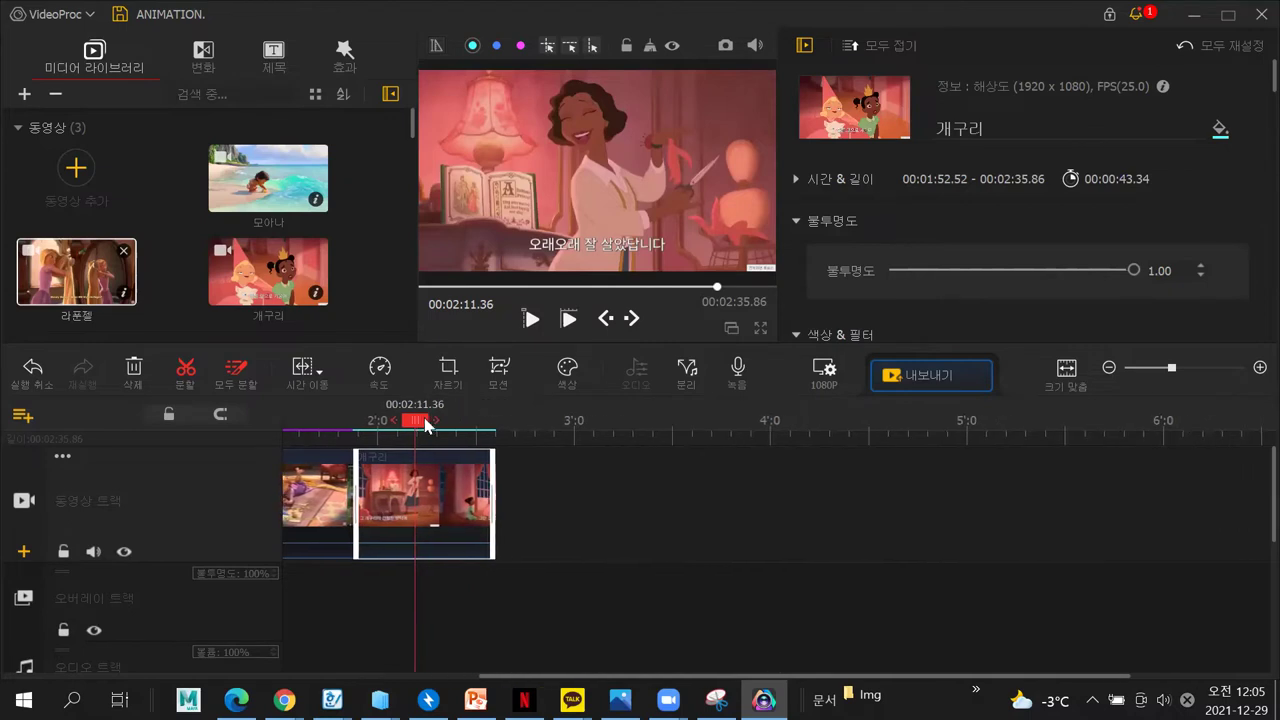
drag(425, 424, 506, 433)
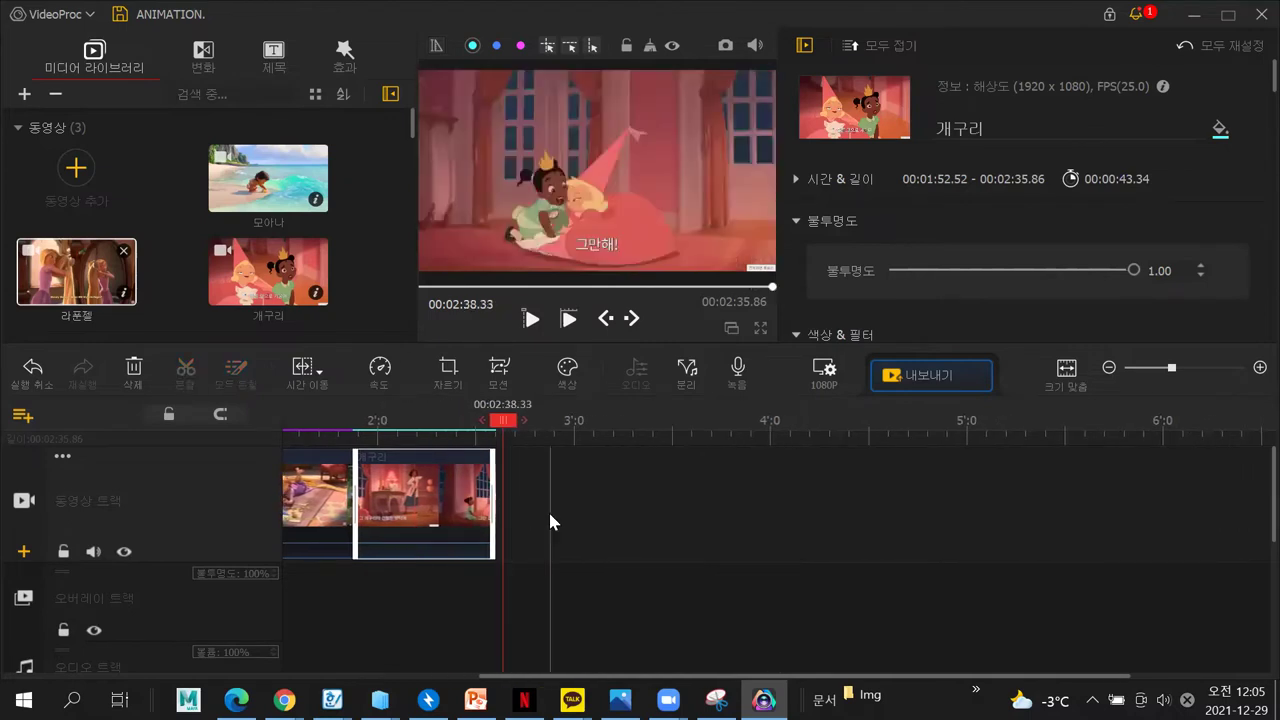
key(Home)
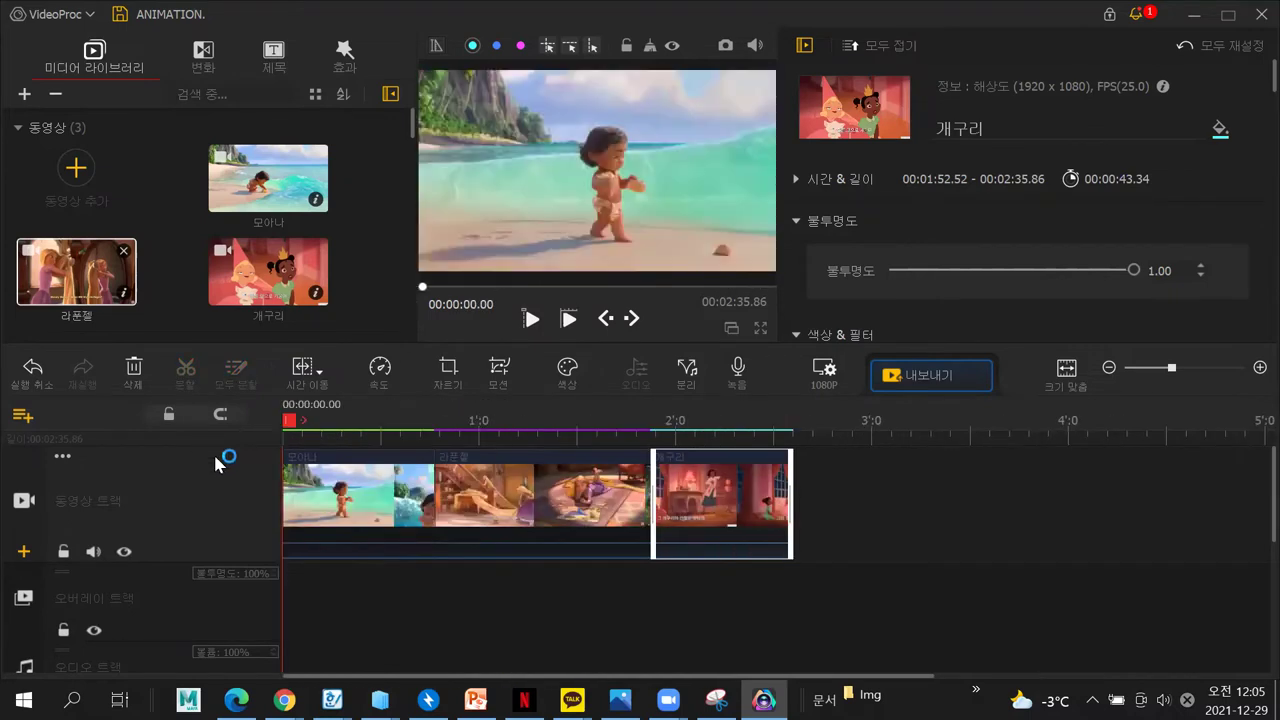
Import the 오디오 music file into the media library from the Zoom meeting folder dated 2021-12-28 06.24.40
scroll(129, 573, down, 2)
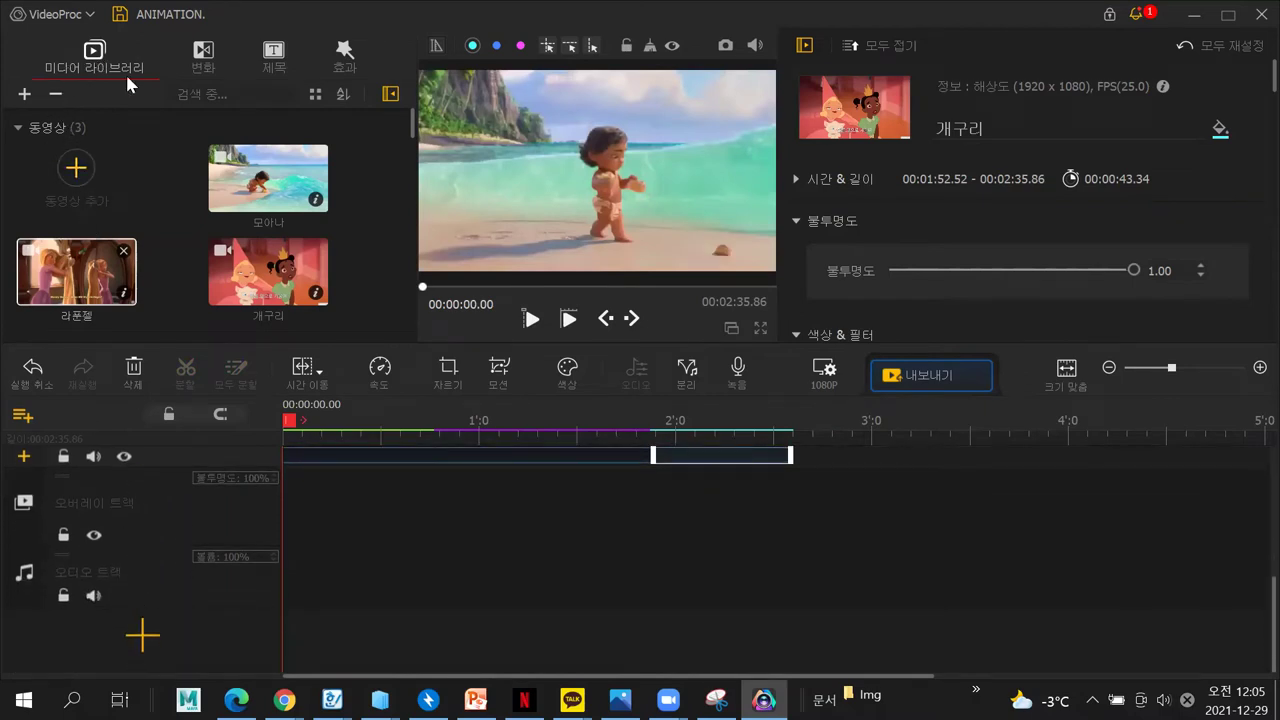
scroll(125, 247, down, 3)
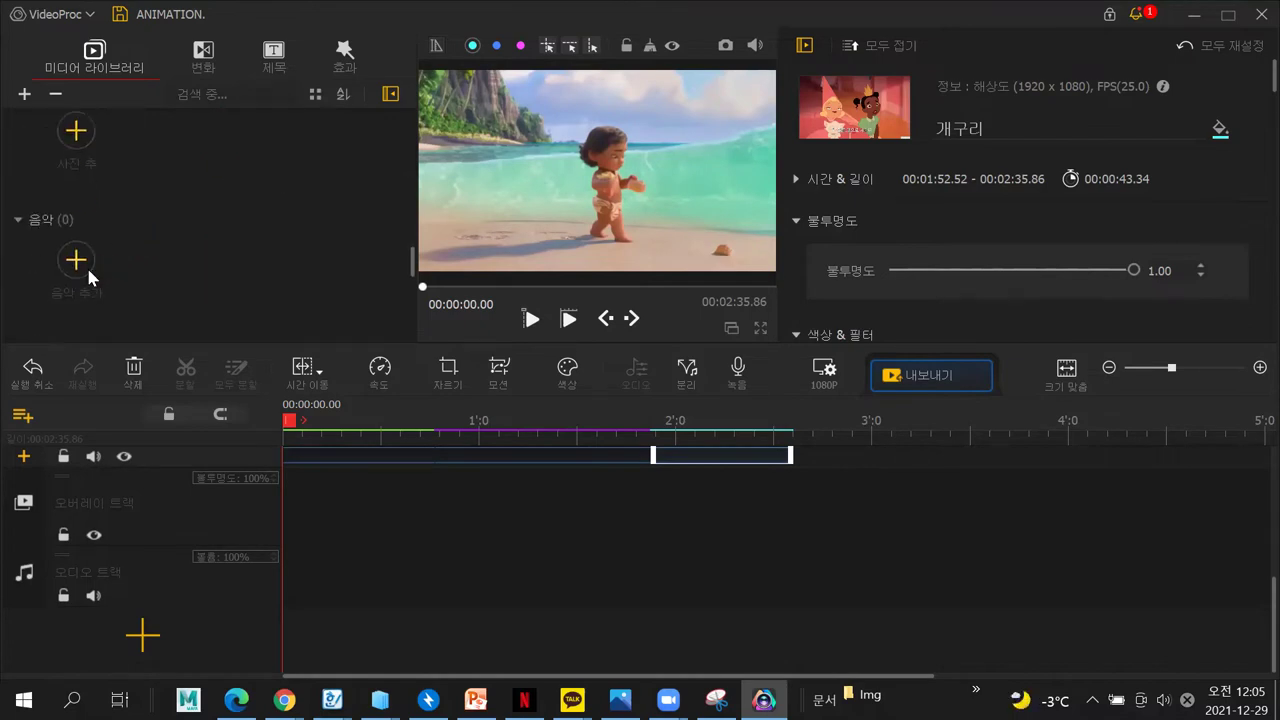
click(72, 263)
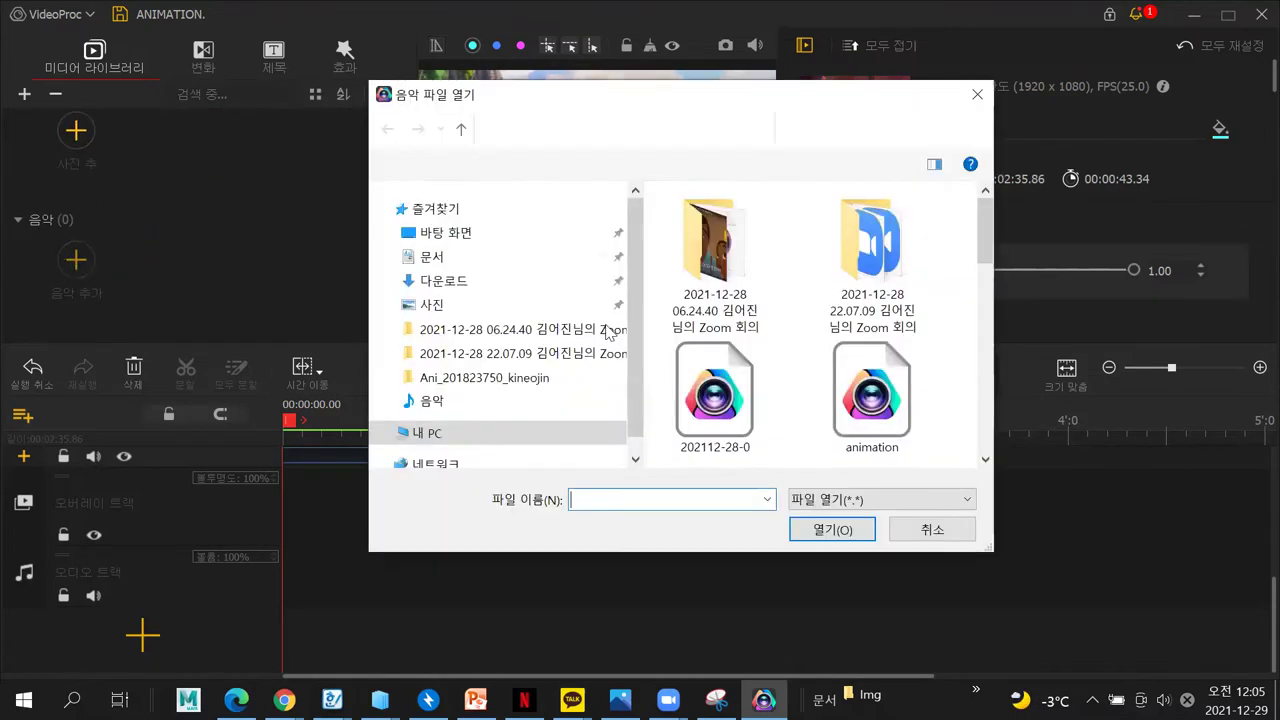
scroll(867, 300, down, 3)
scroll(866, 300, up, 3)
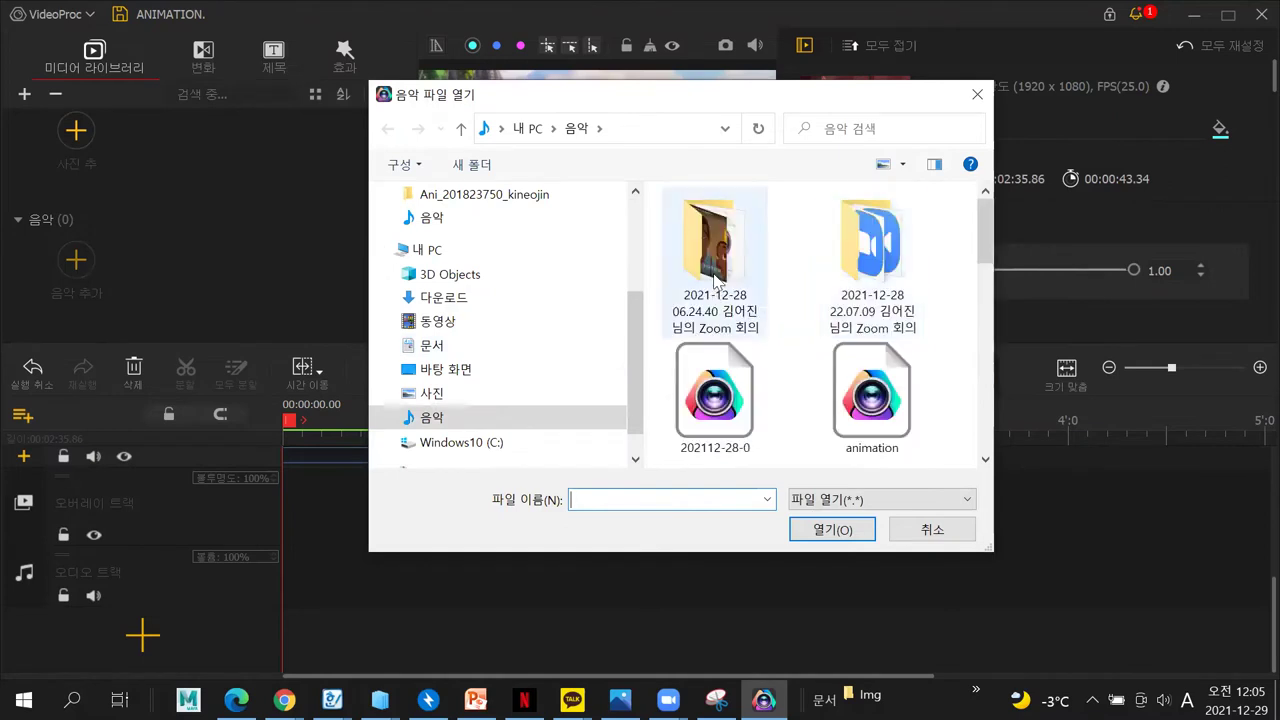
double_click(718, 278)
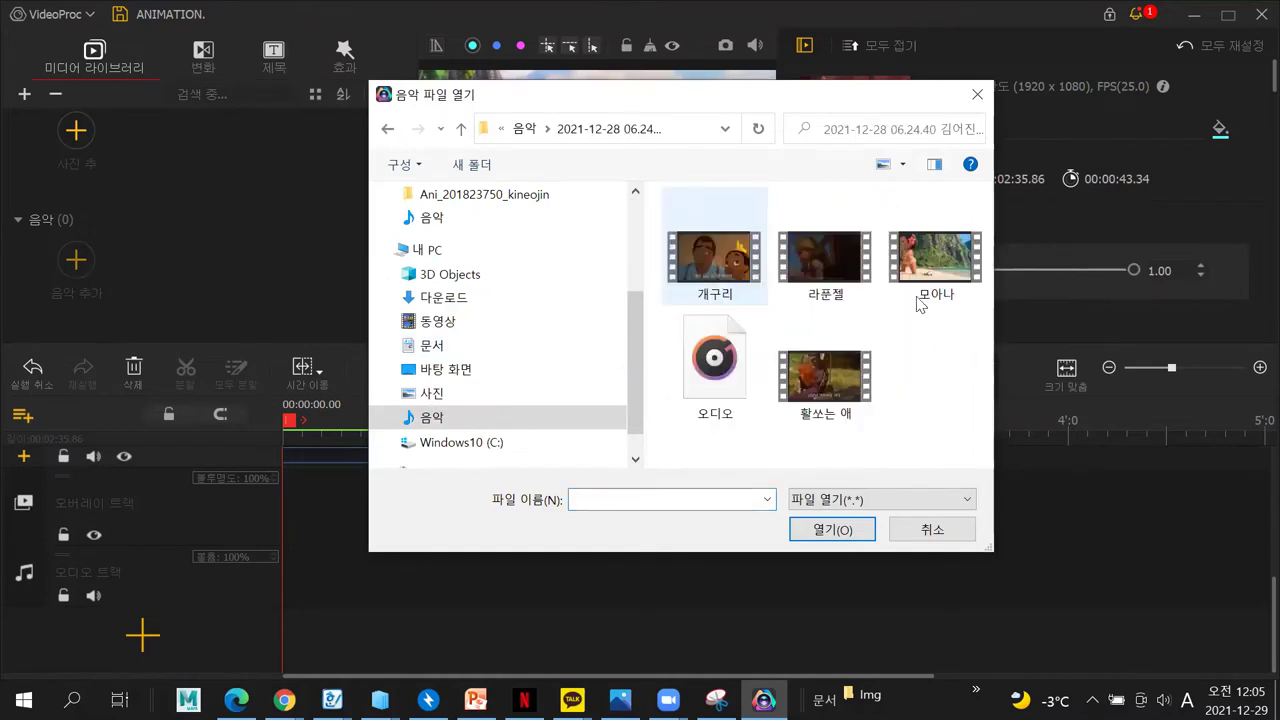
click(716, 346)
double_click(720, 366)
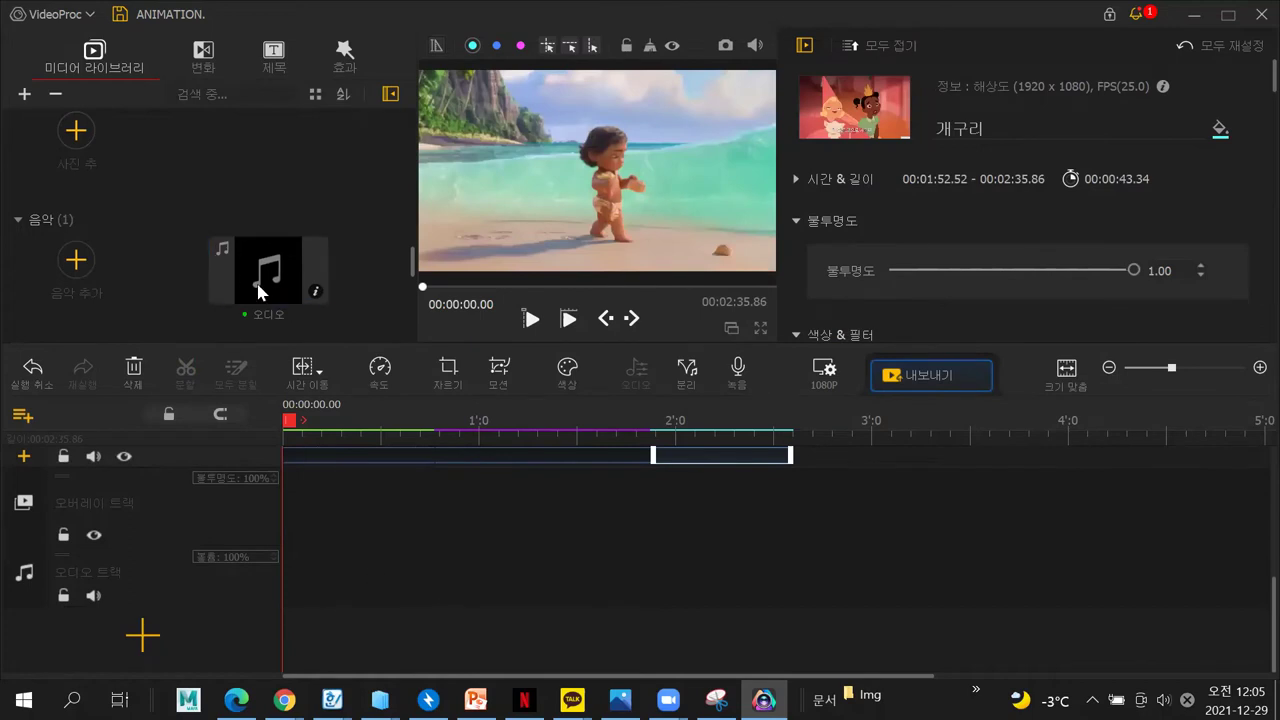
Place the 오디오 music at the start of the audio track and trim its end to 00:02:35.86, matching the video's end
drag(268, 268, 277, 558)
scroll(726, 488, up, 1)
scroll(740, 488, down, 1)
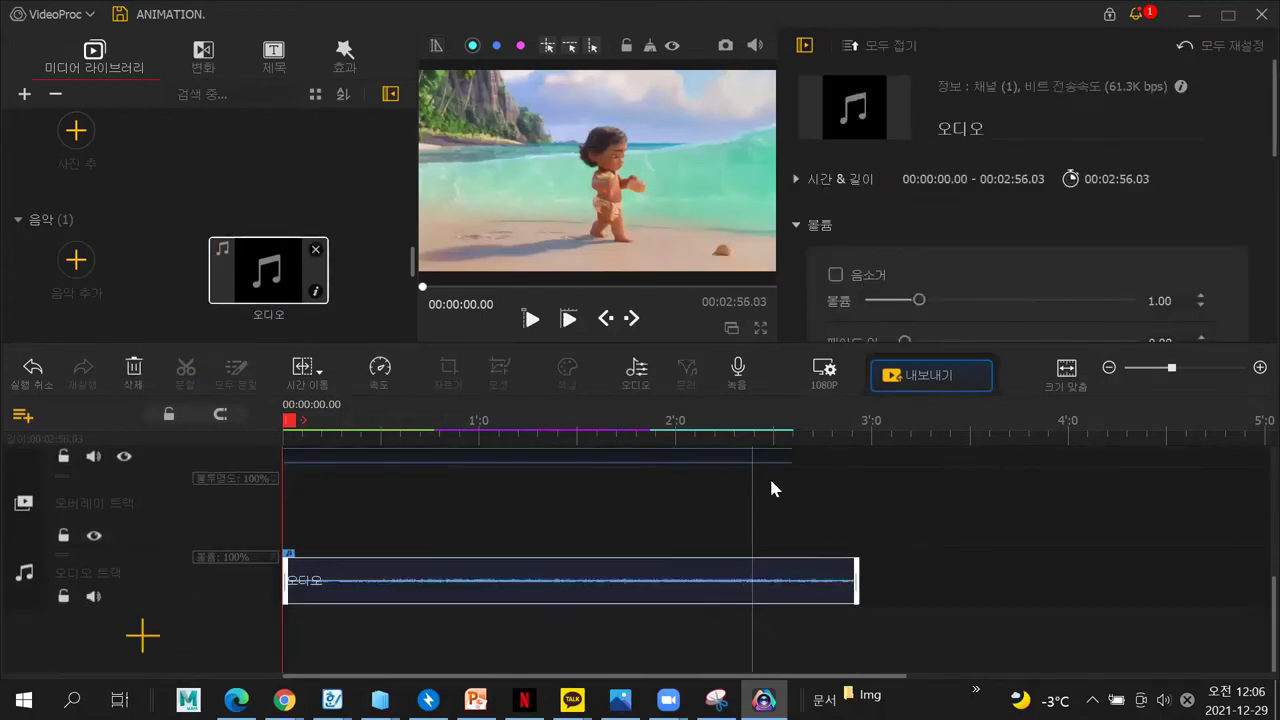
drag(842, 568, 791, 568)
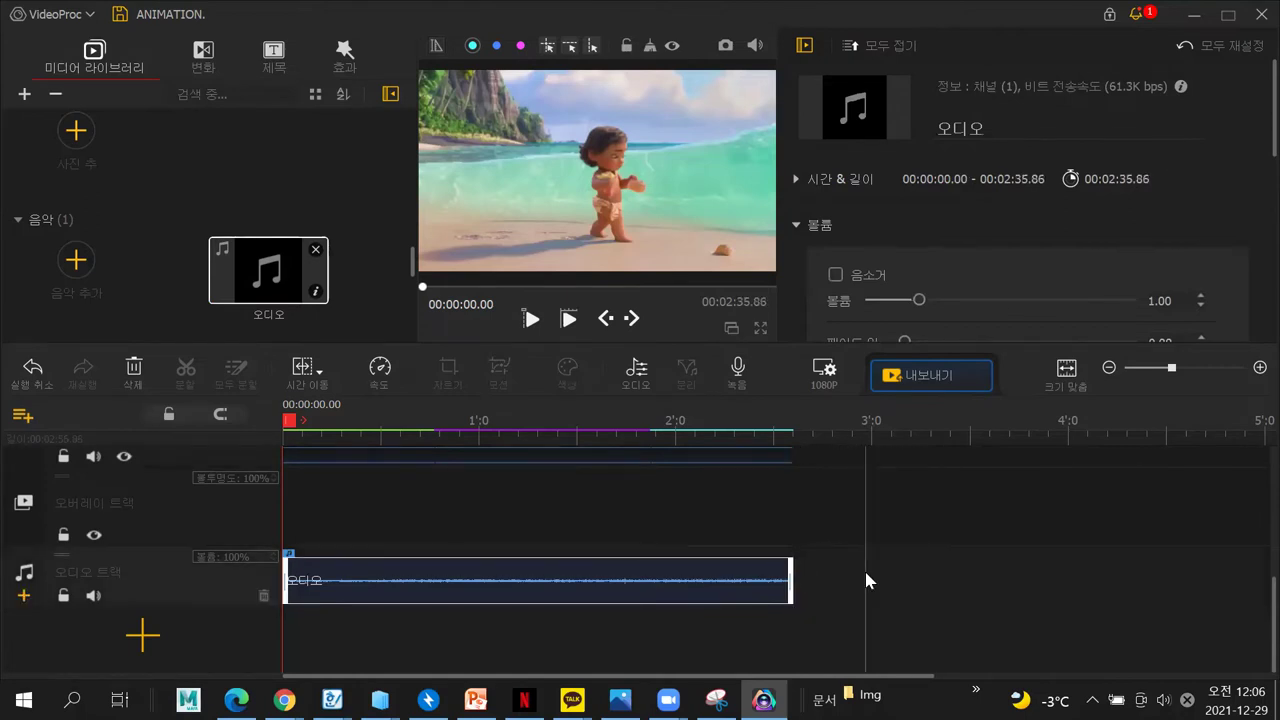
Preview the video with its audio in full screen, skipping through the three clips, and return the playhead to the start
scroll(537, 578, up, 1)
scroll(528, 571, down, 1)
scroll(442, 580, up, 2)
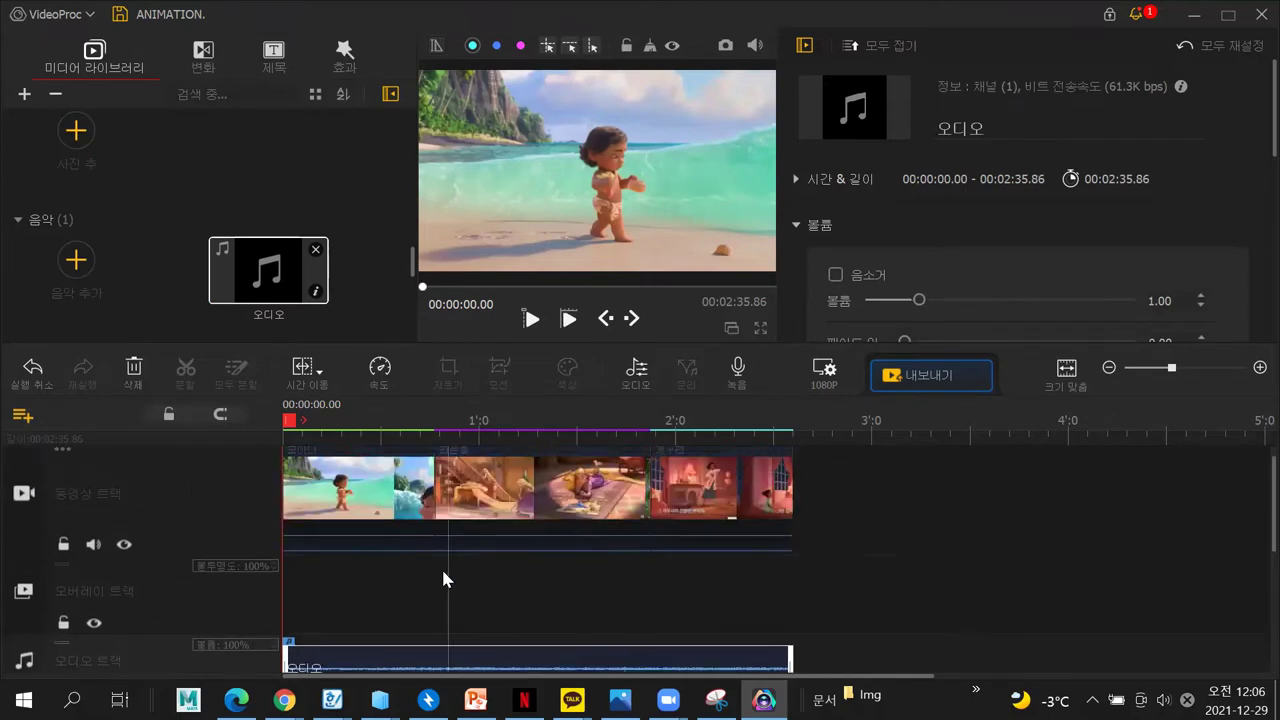
click(533, 320)
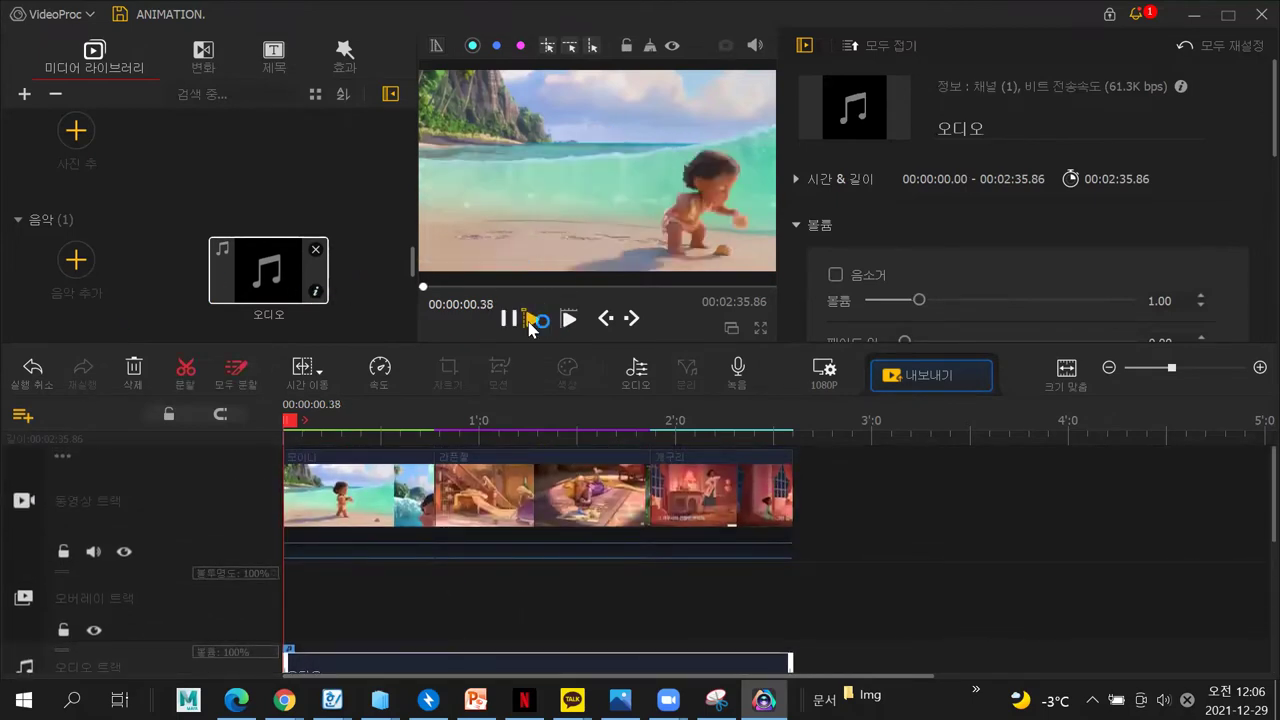
click(762, 334)
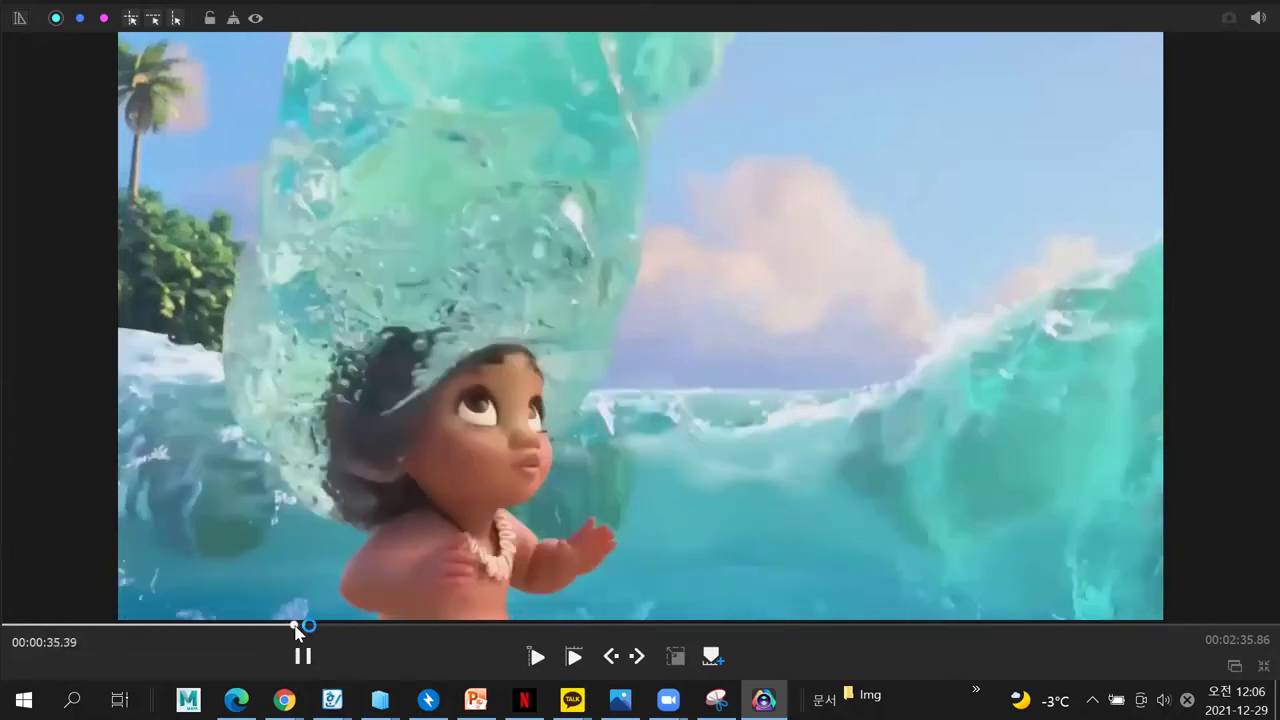
drag(299, 628, 481, 625)
click(394, 625)
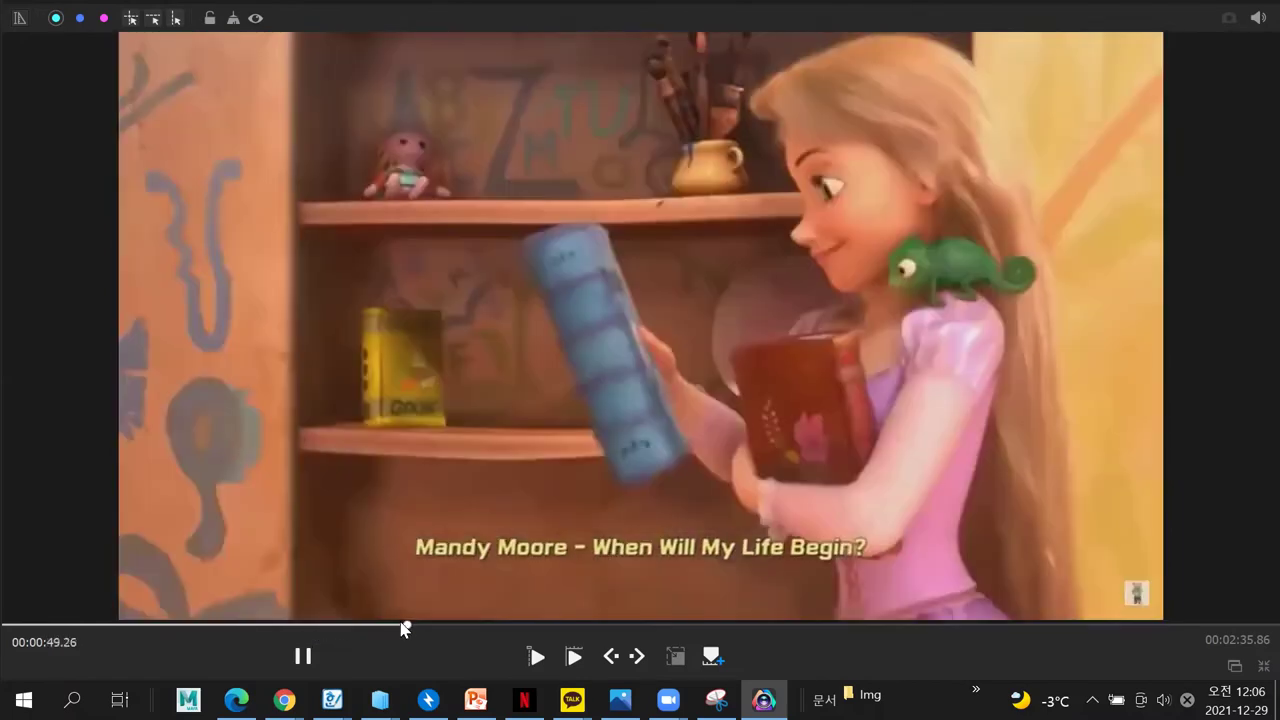
drag(383, 629, 343, 623)
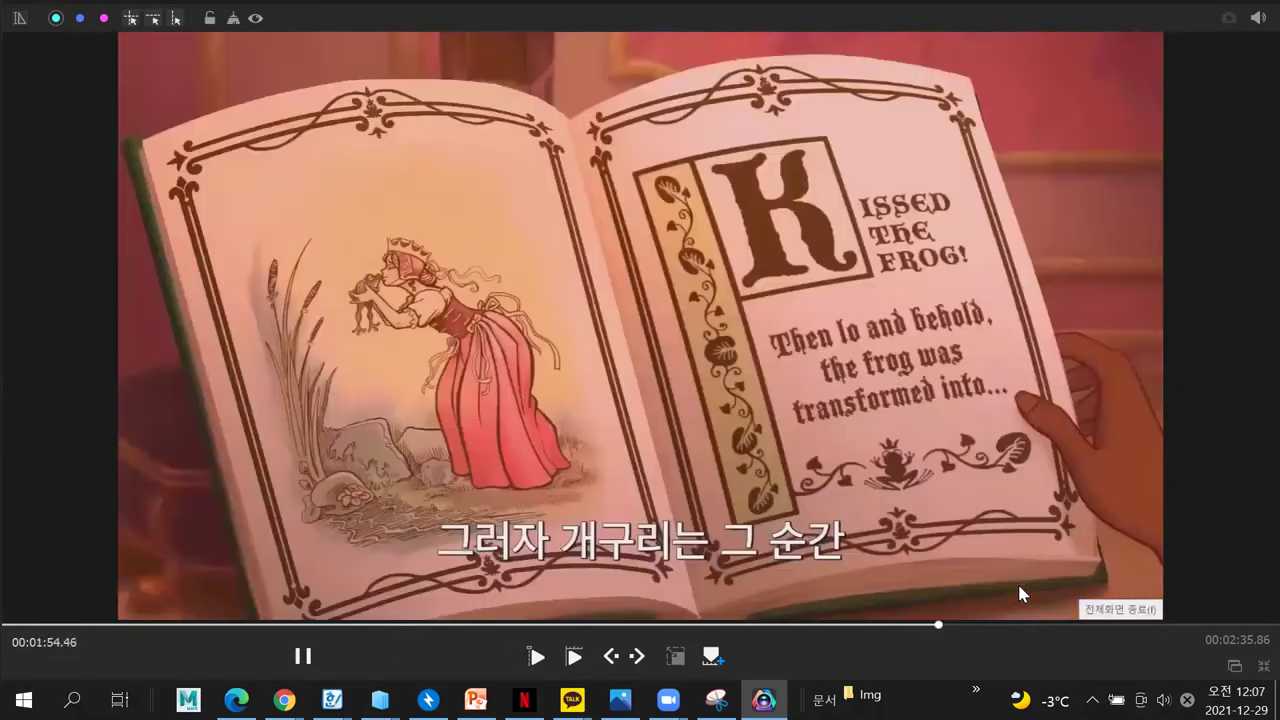
key(Left)
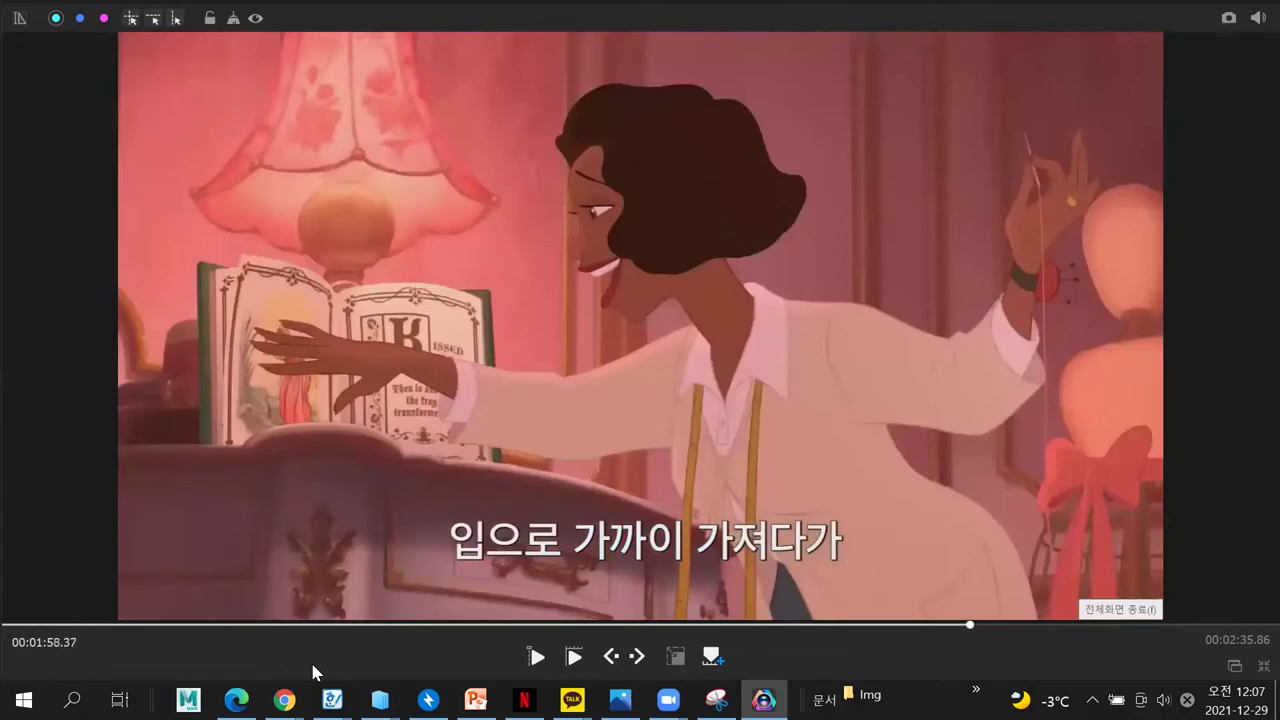
click(1246, 672)
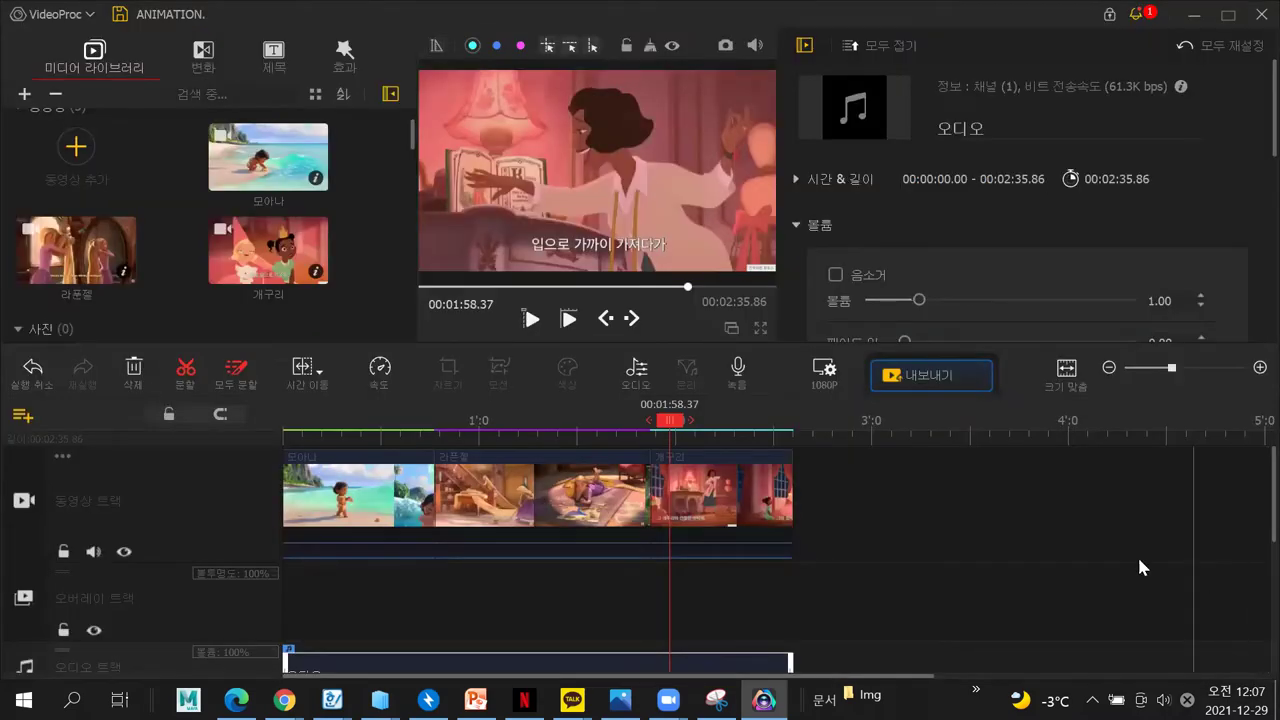
click(670, 422)
drag(644, 424, 266, 417)
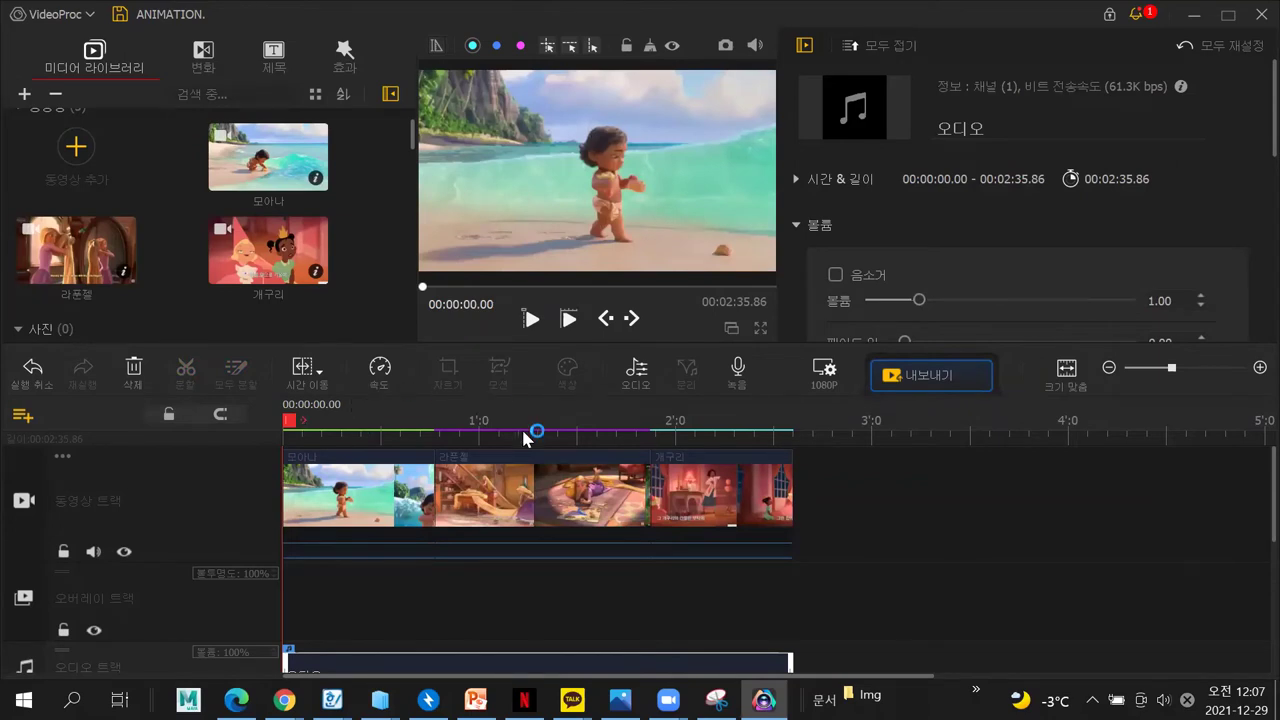
Add the 2 x 3 filter effect at the start of the timeline with a length of 00:00:22.73
click(346, 60)
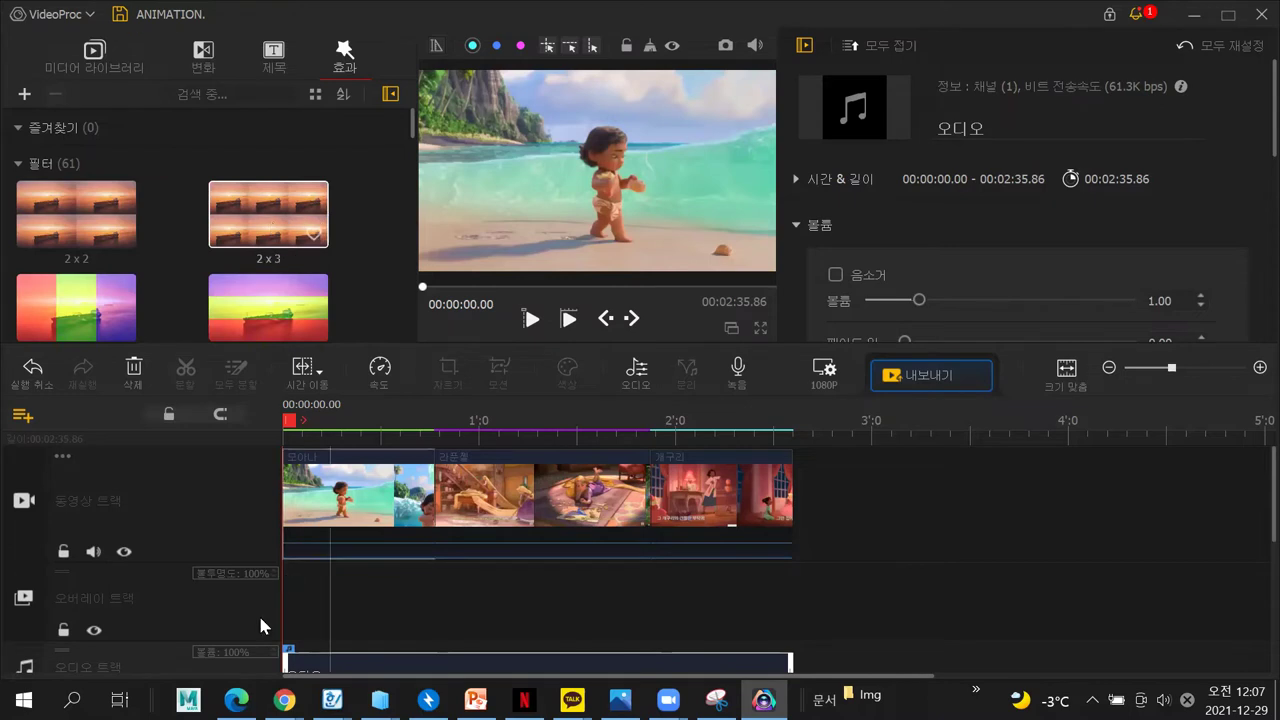
scroll(221, 593, down, 3)
drag(253, 222, 358, 530)
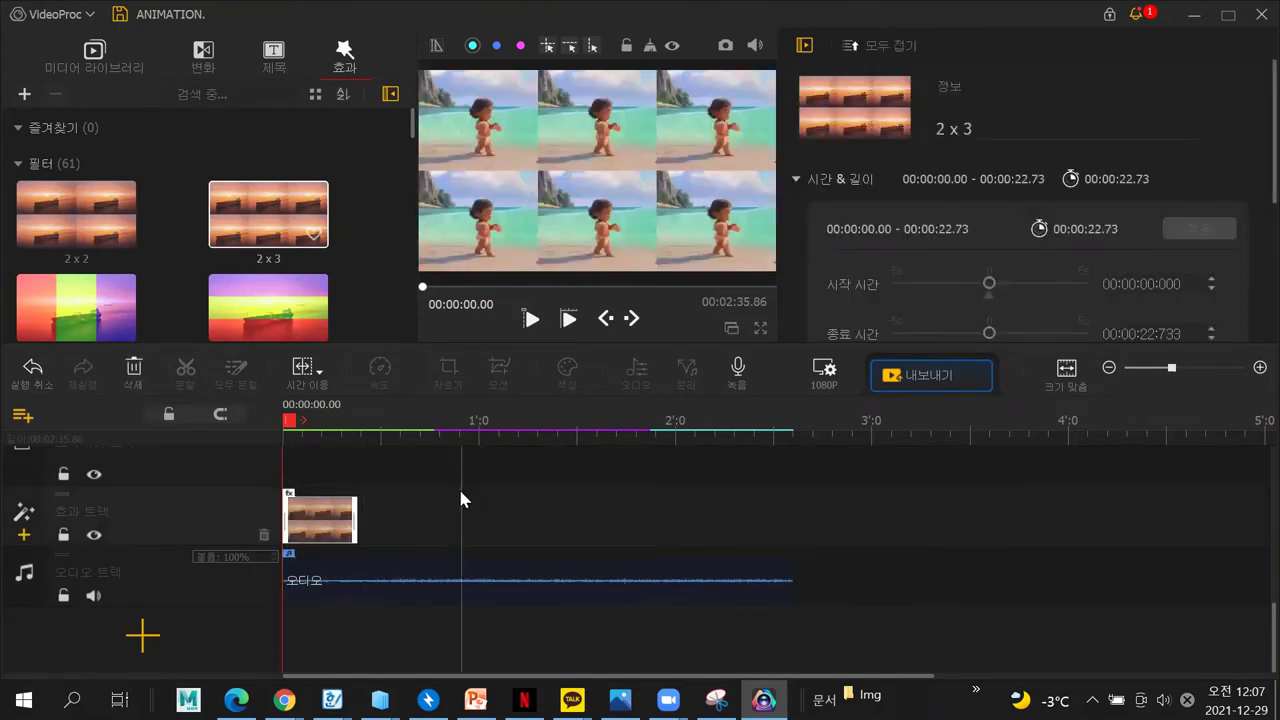
Add the 3 수직 색상 filter directly after the 2 x 3 effect on the effect track, with a length of 00:00:27.90
scroll(458, 490, up, 3)
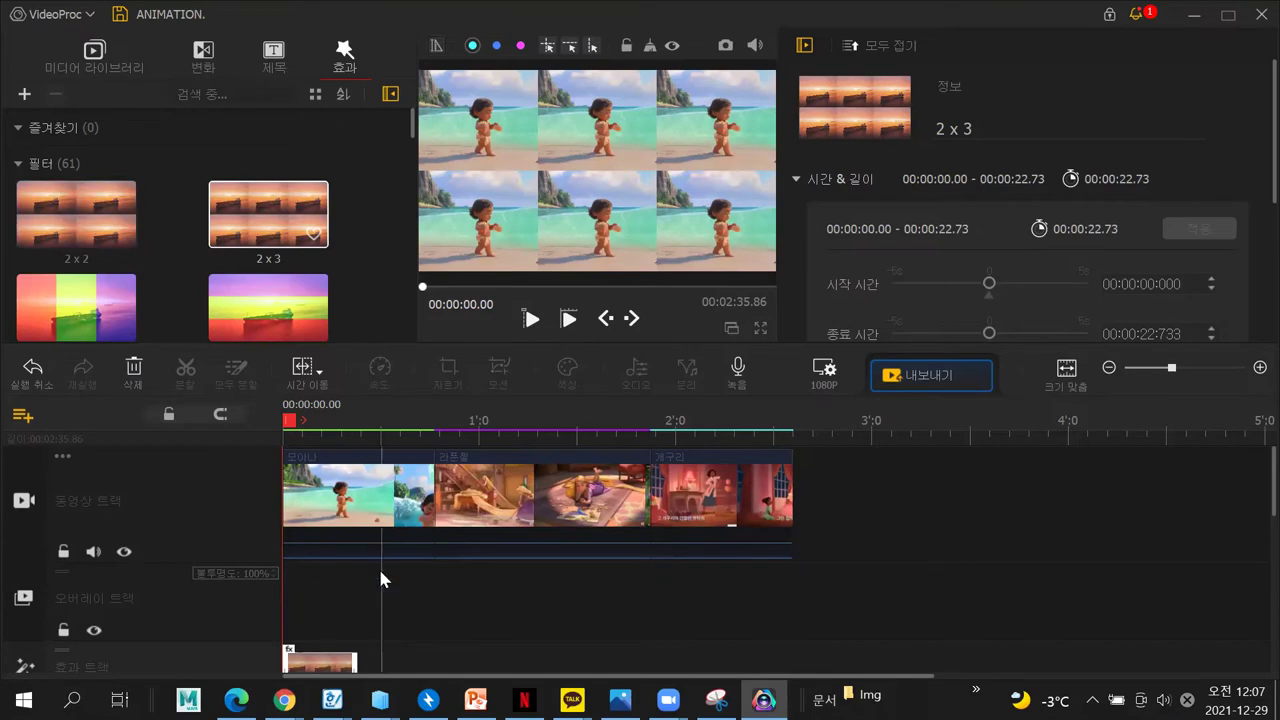
scroll(383, 577, down, 3)
drag(100, 323, 436, 548)
drag(360, 557, 448, 568)
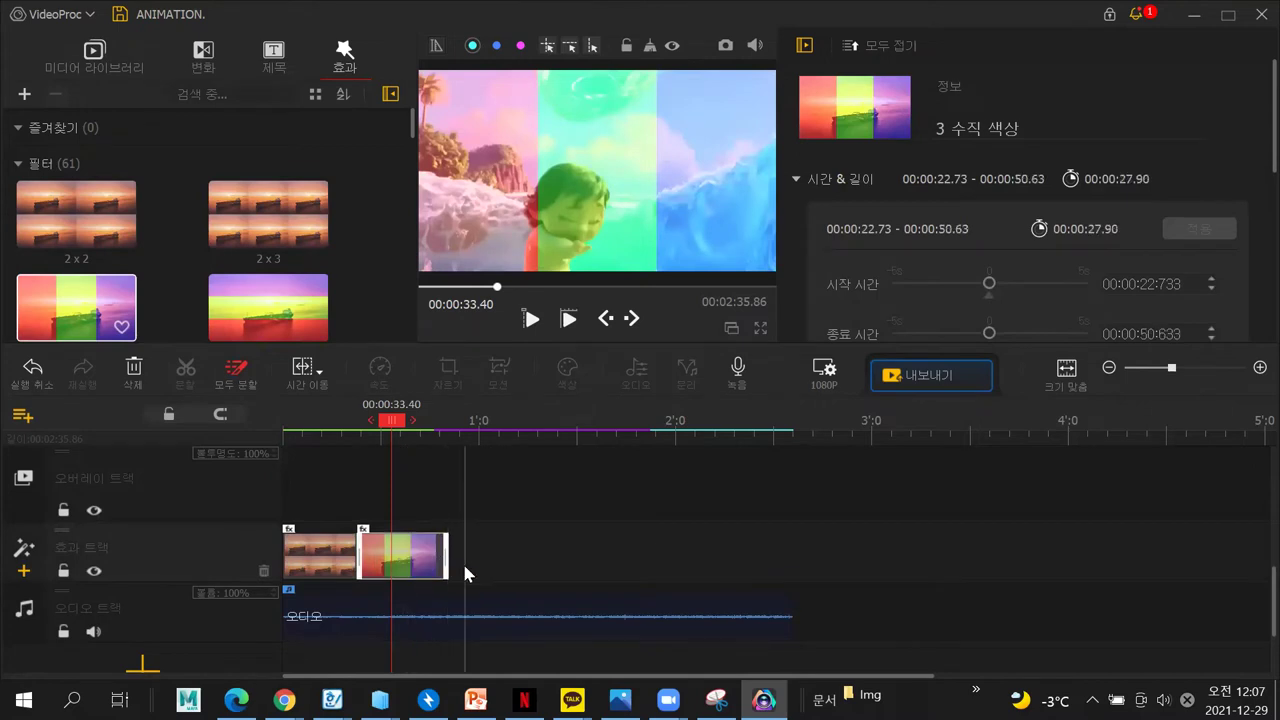
Add the 경사도 filter at 00:00:46.50, where the 라푼젤 clip begins, with a length of 00:00:17.22
scroll(169, 282, down, 5)
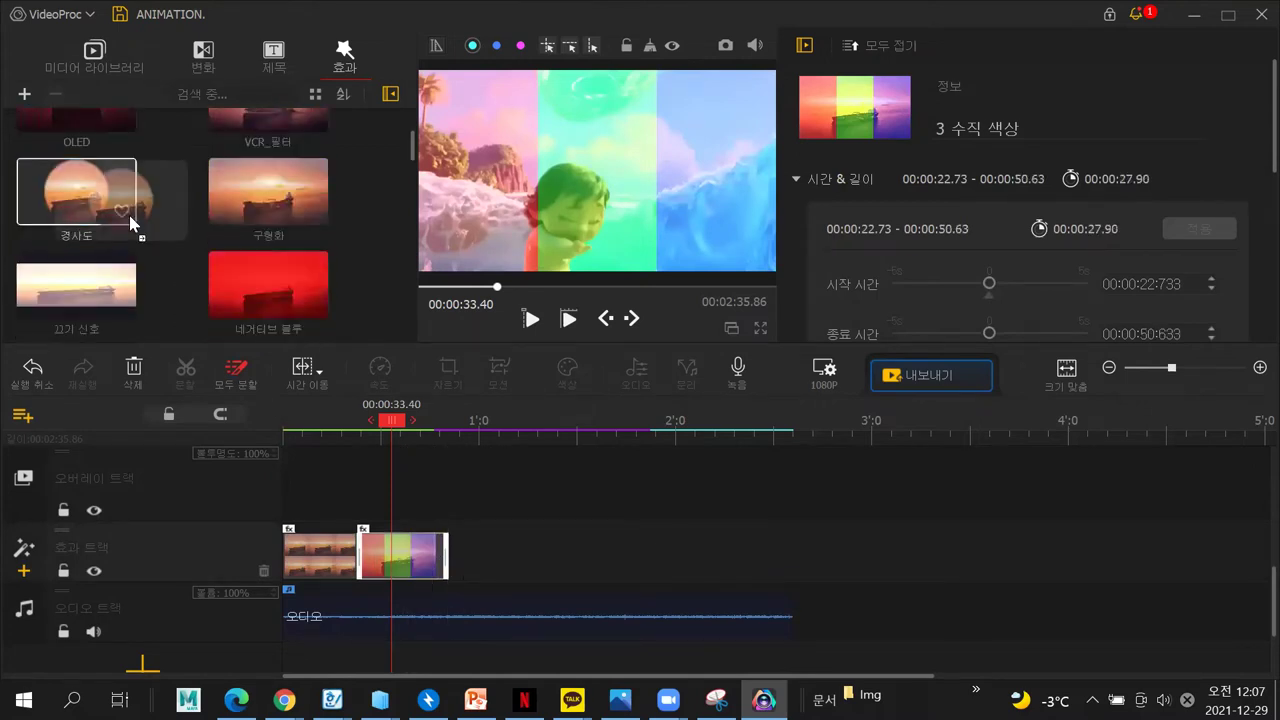
drag(134, 220, 491, 591)
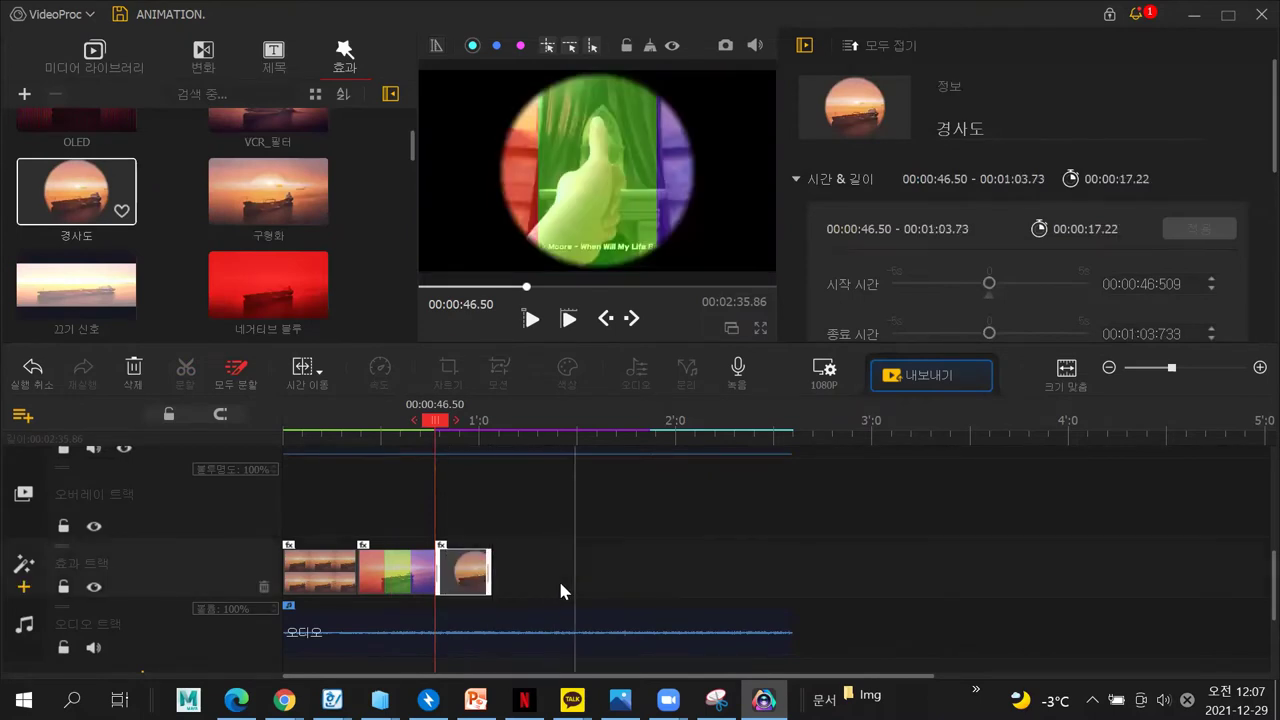
scroll(156, 268, down, 6)
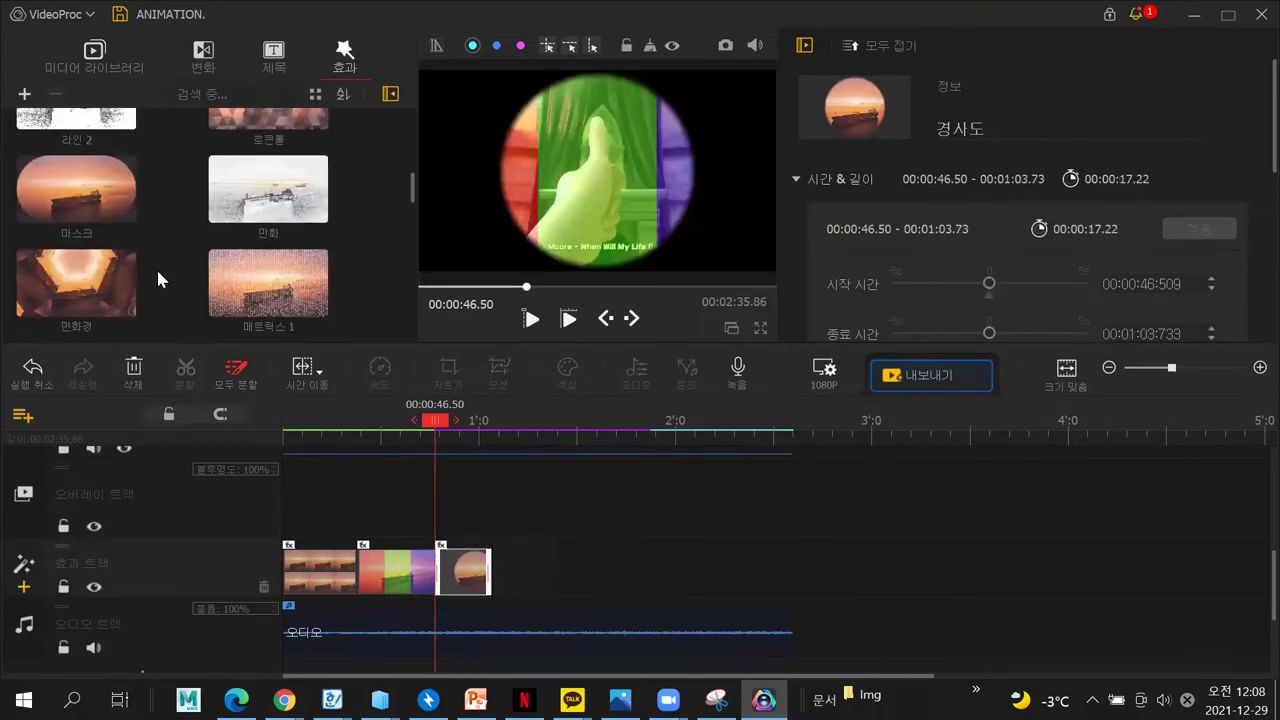
scroll(156, 260, down, 4)
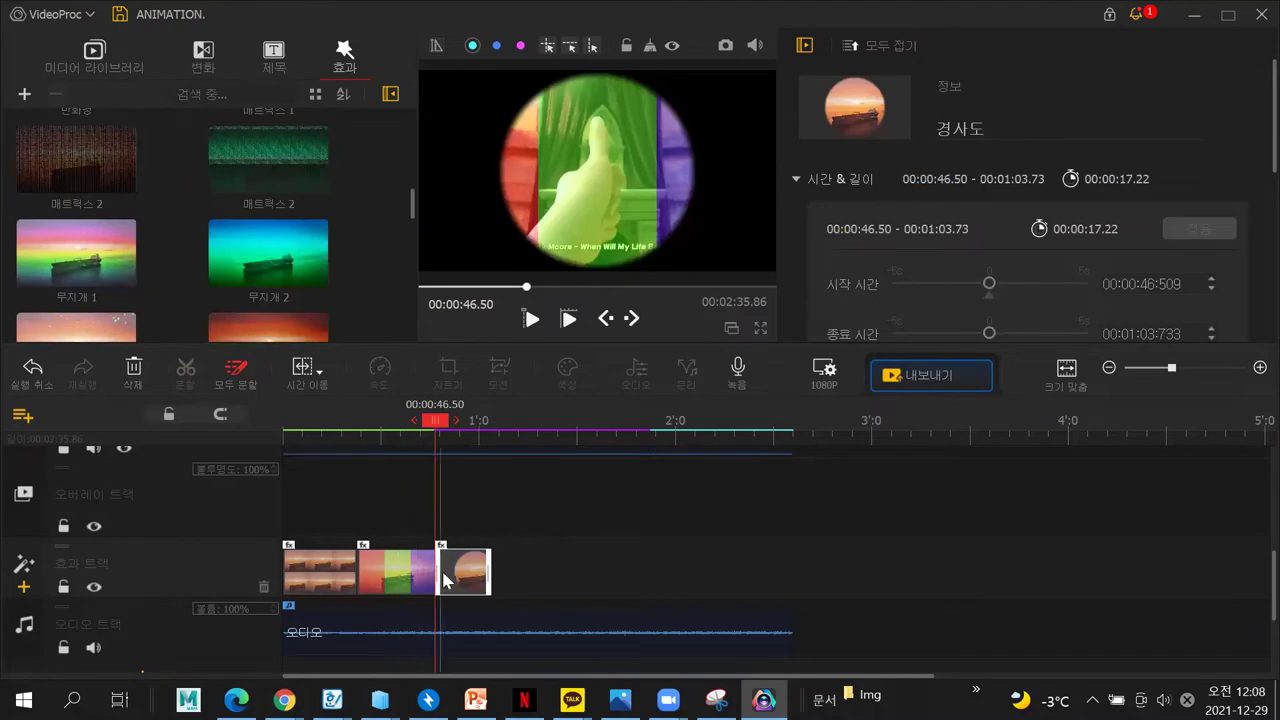
Return the playhead to the start and play the video in full screen to review the filter effects
drag(436, 421, 280, 428)
click(760, 328)
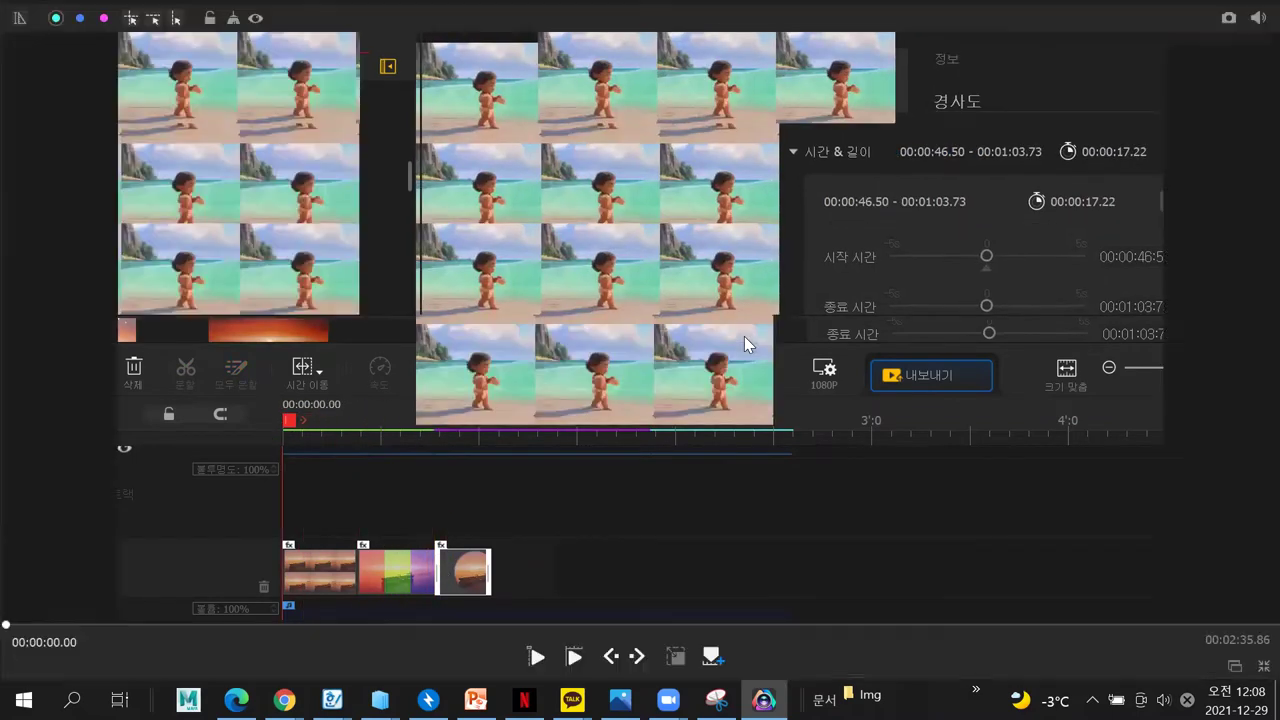
key(space)
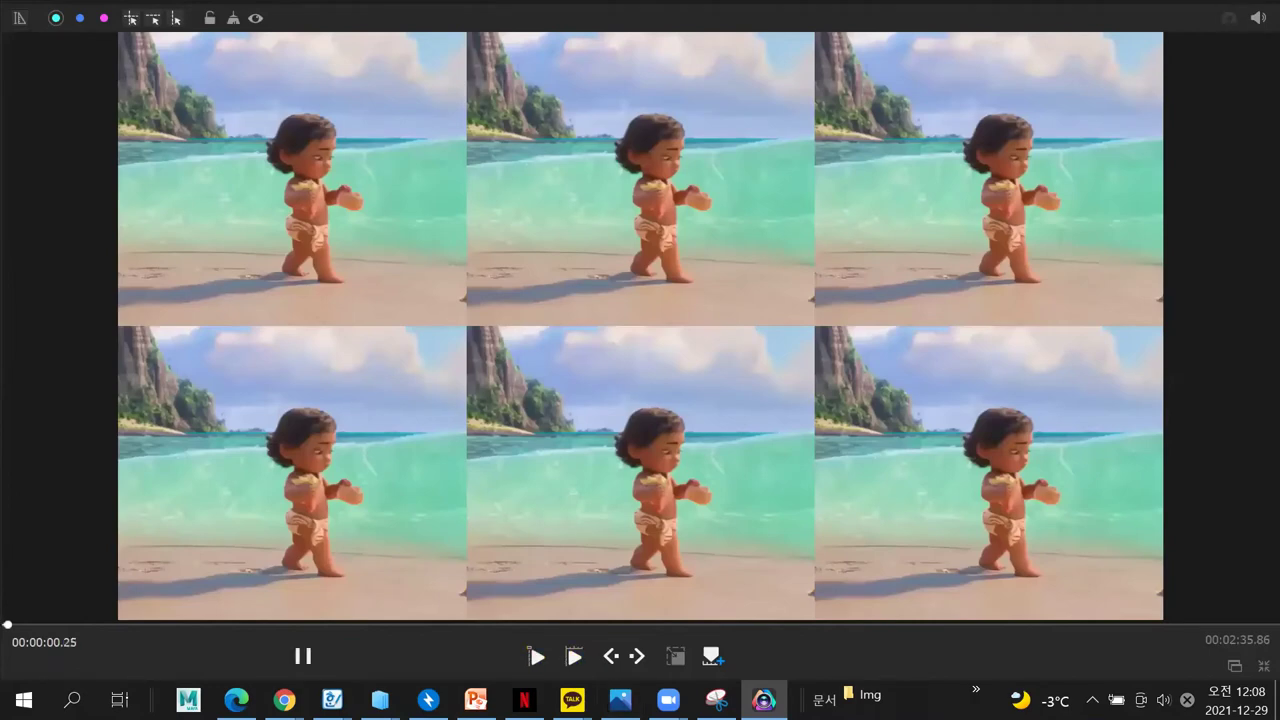
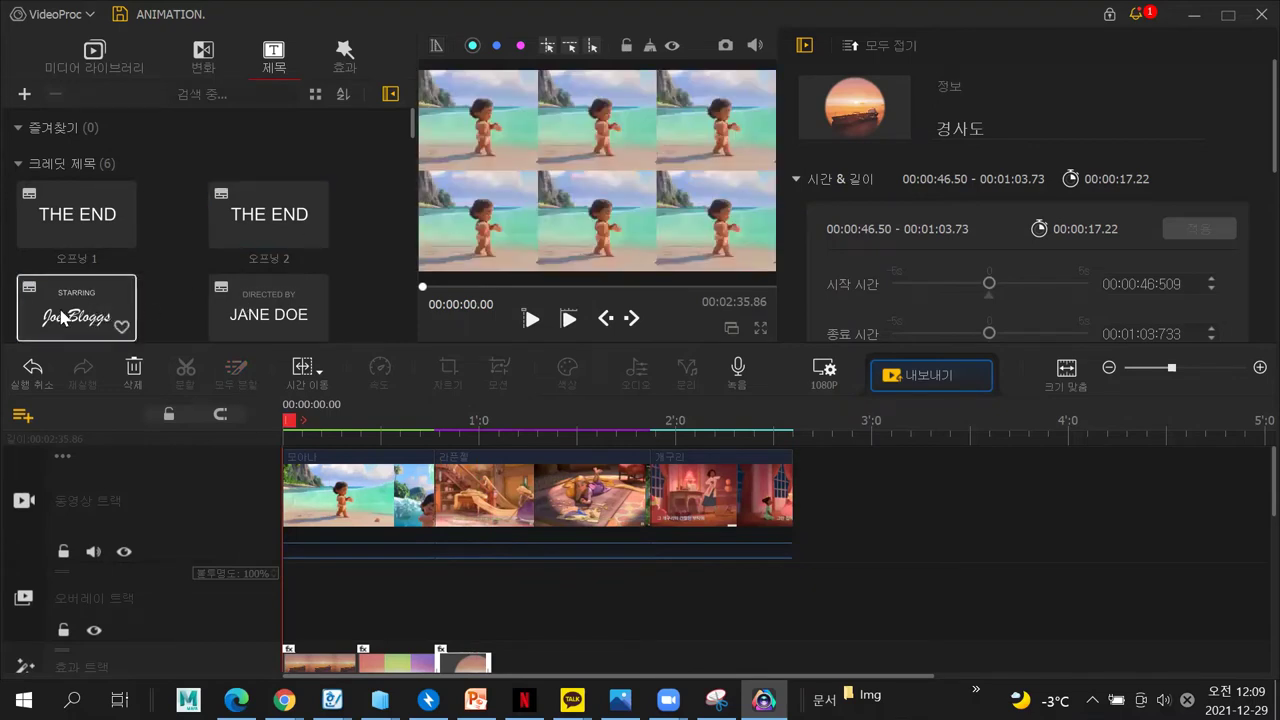
Place the 오프닝 3 title at the start of the overlay track and replace its first line with 디즈니
drag(109, 320, 290, 600)
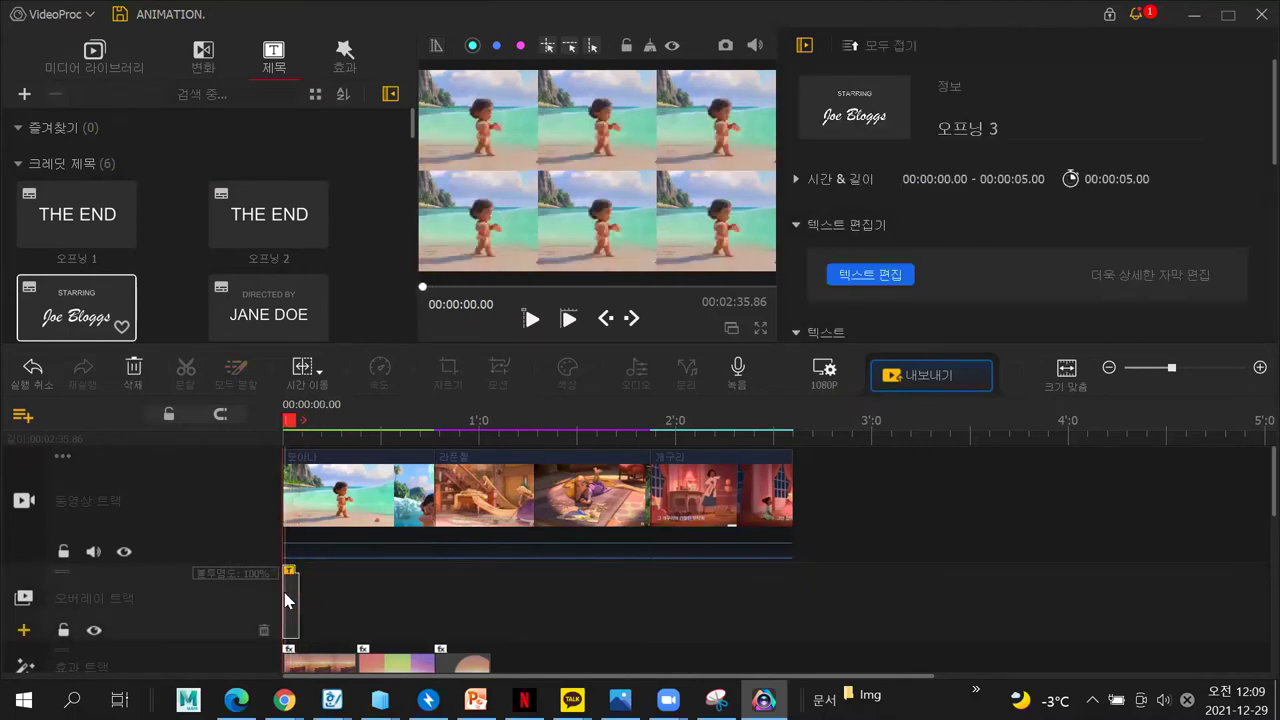
click(848, 278)
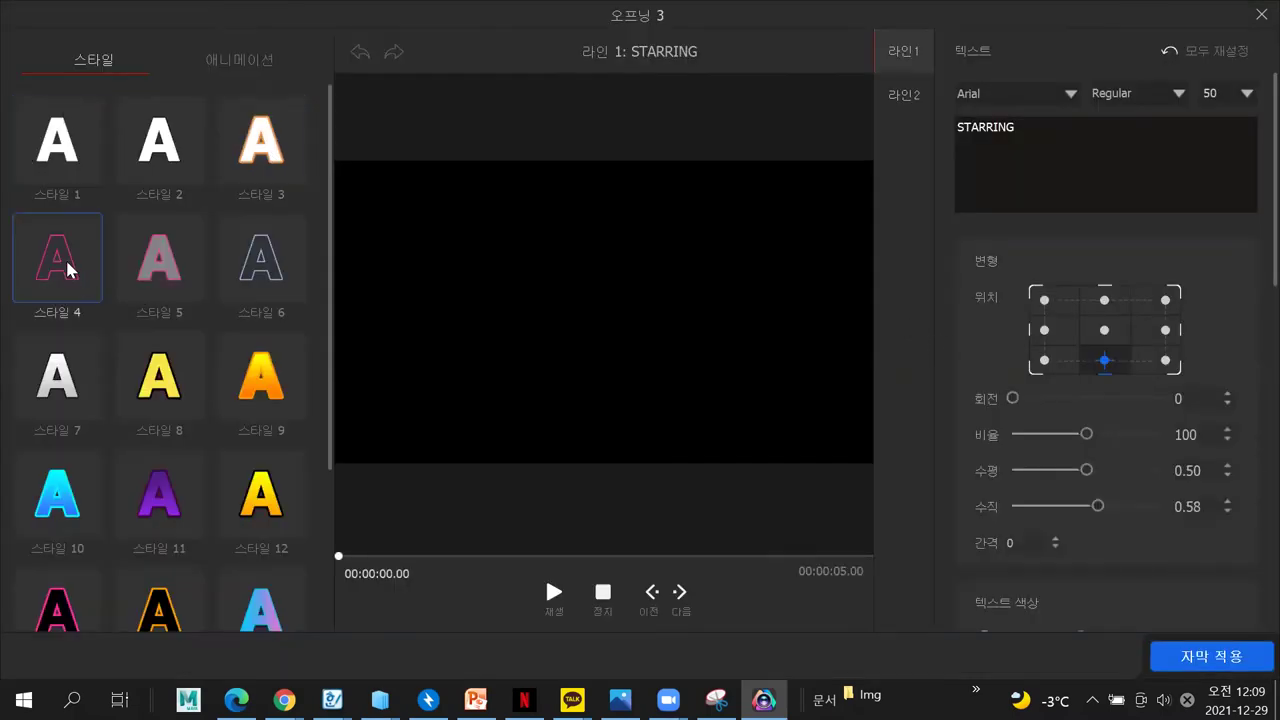
click(65, 257)
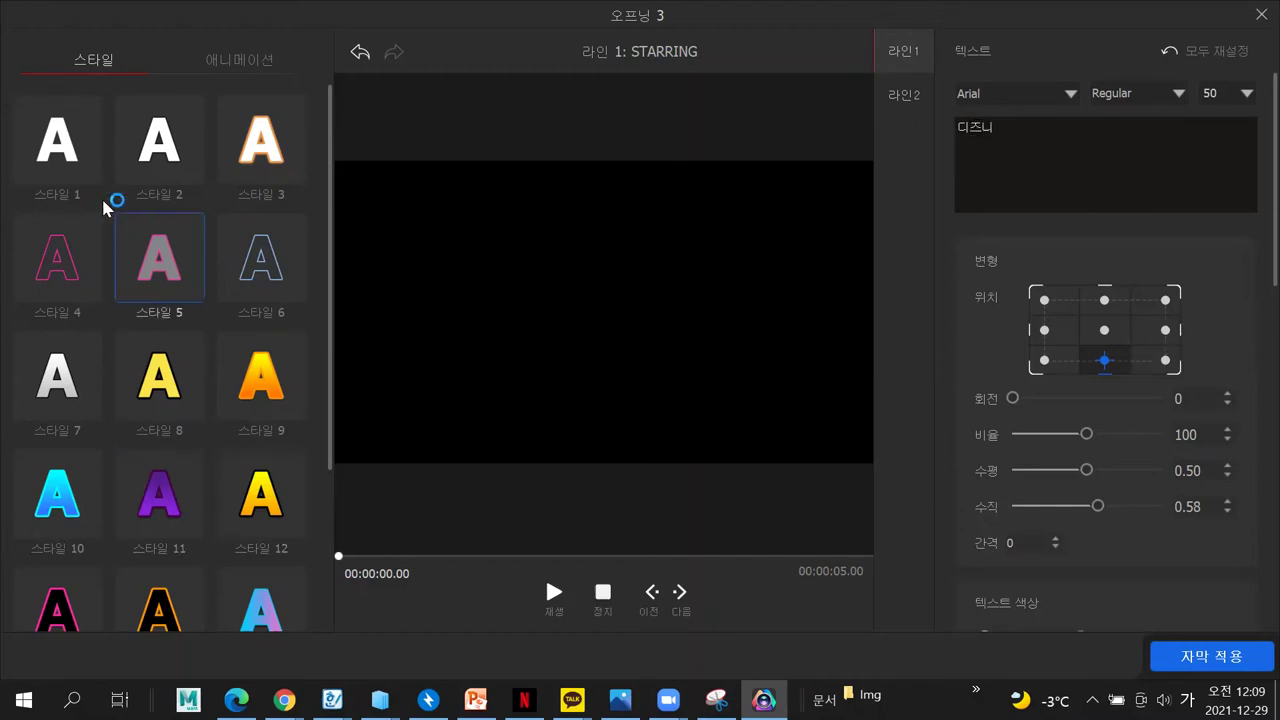
Apply text style 스타일 9 to the title's 디즈니 line
click(69, 264)
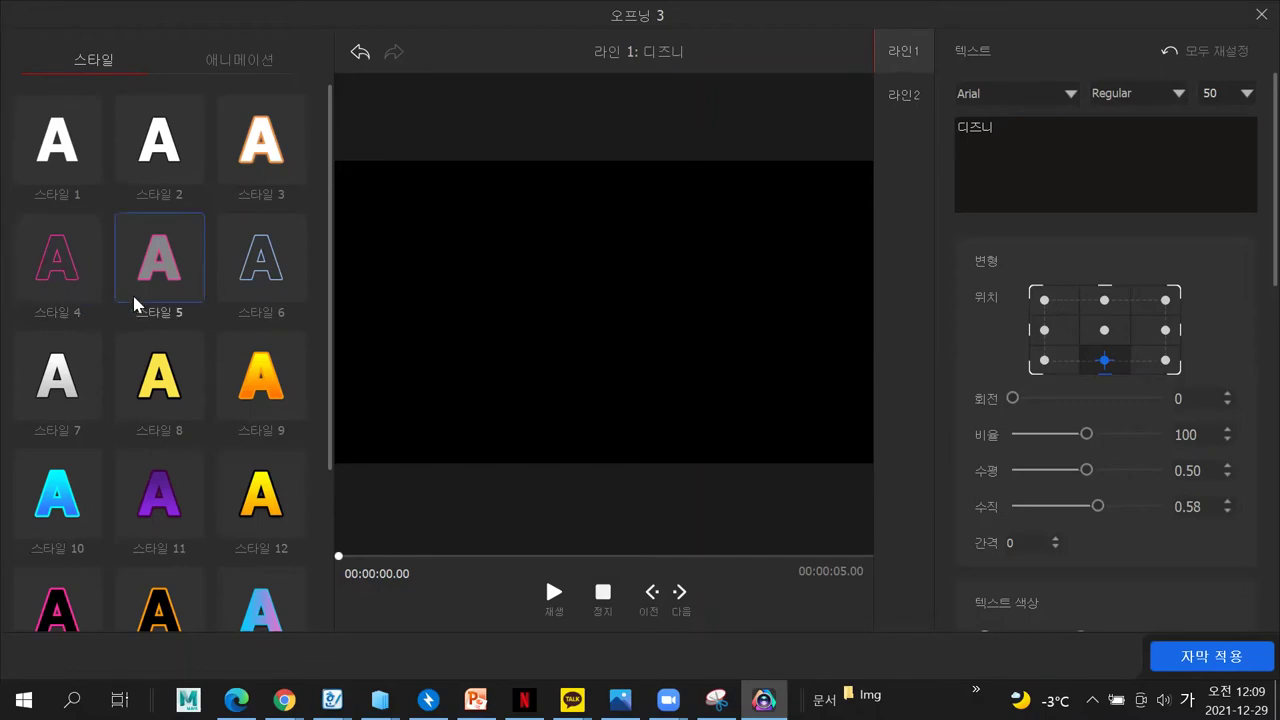
click(251, 55)
click(83, 66)
click(276, 398)
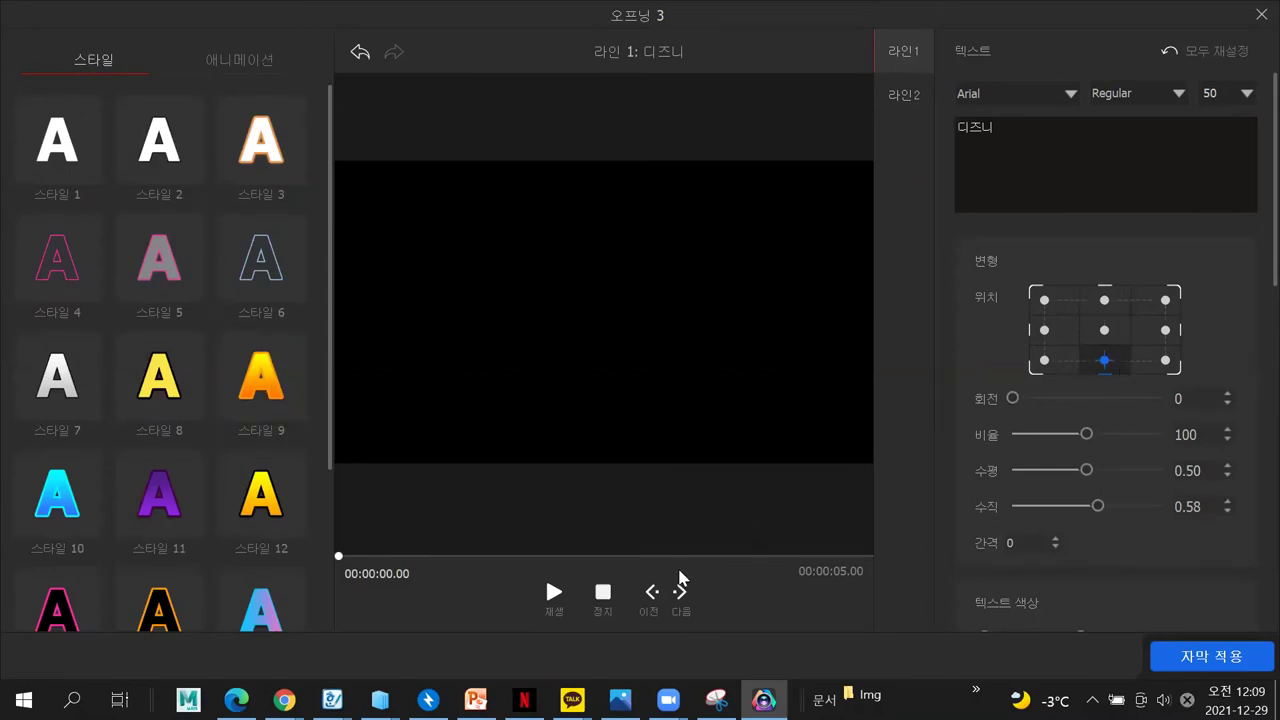
Check the title's first and second text lines and play the title preview
double_click(1013, 133)
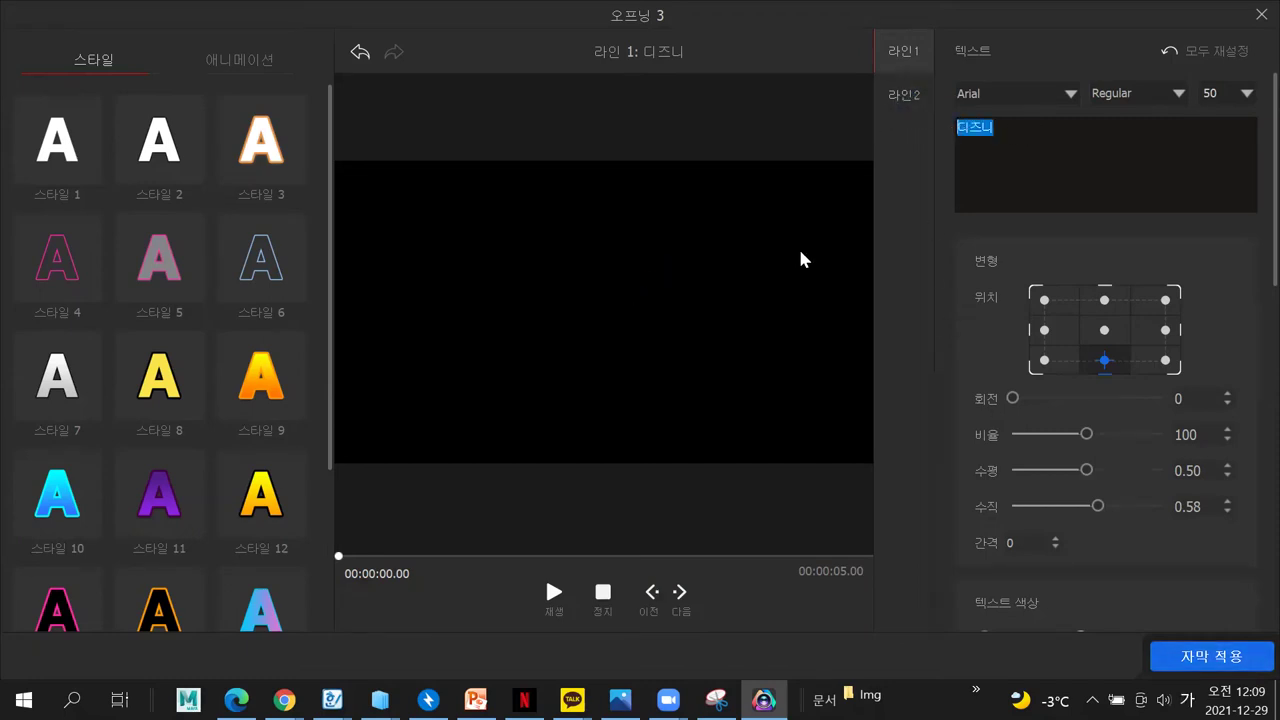
click(900, 93)
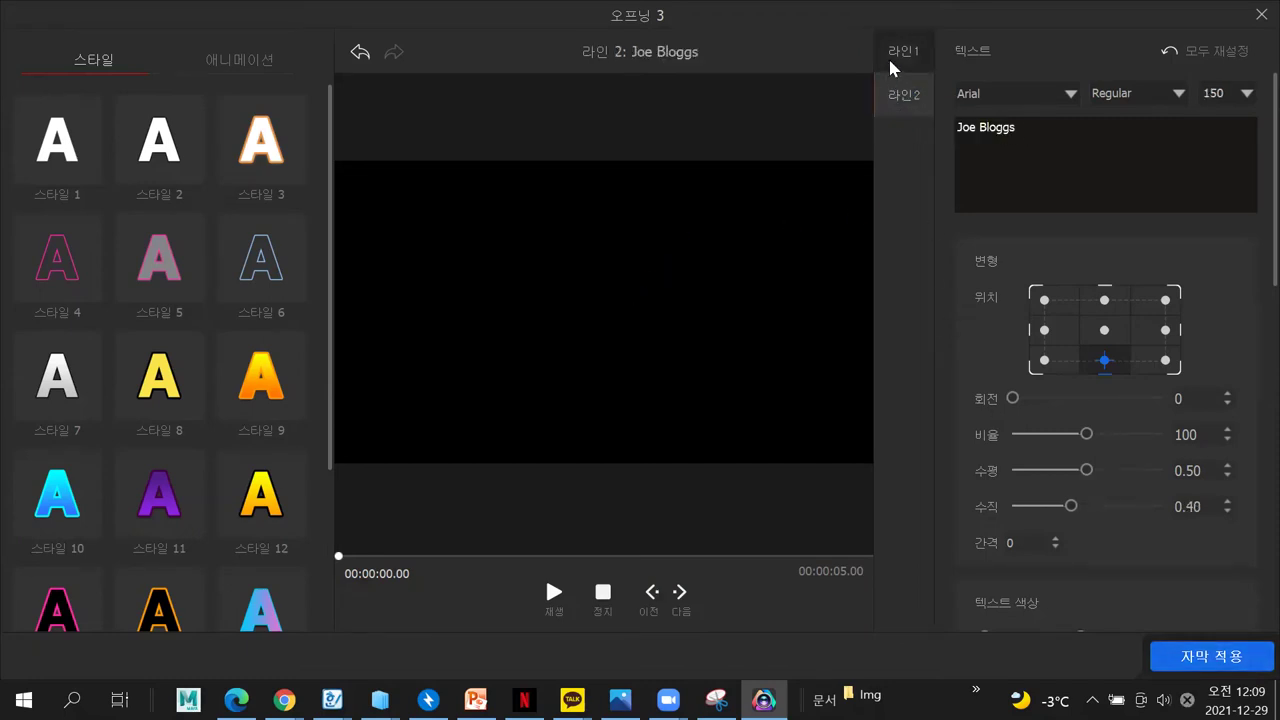
click(891, 58)
key(space)
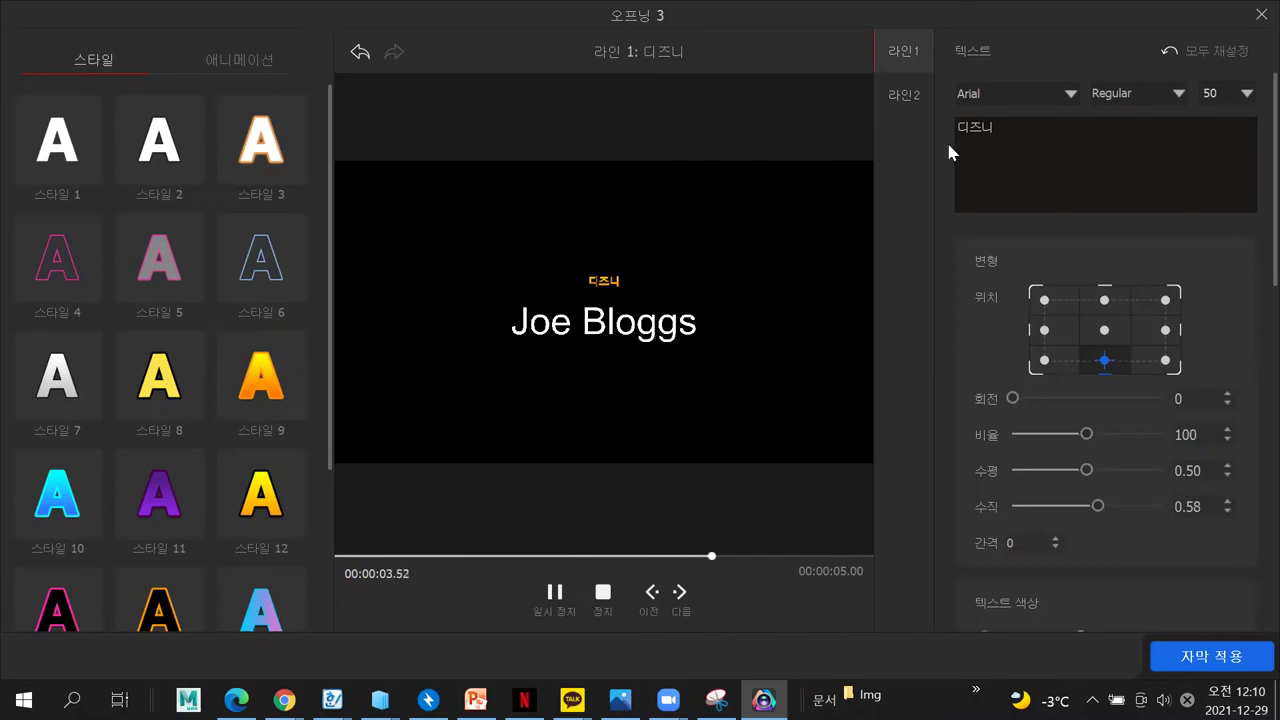
Replace the opening title's second line with 애니메이션 and apply text style 스타일 8 to it
click(917, 97)
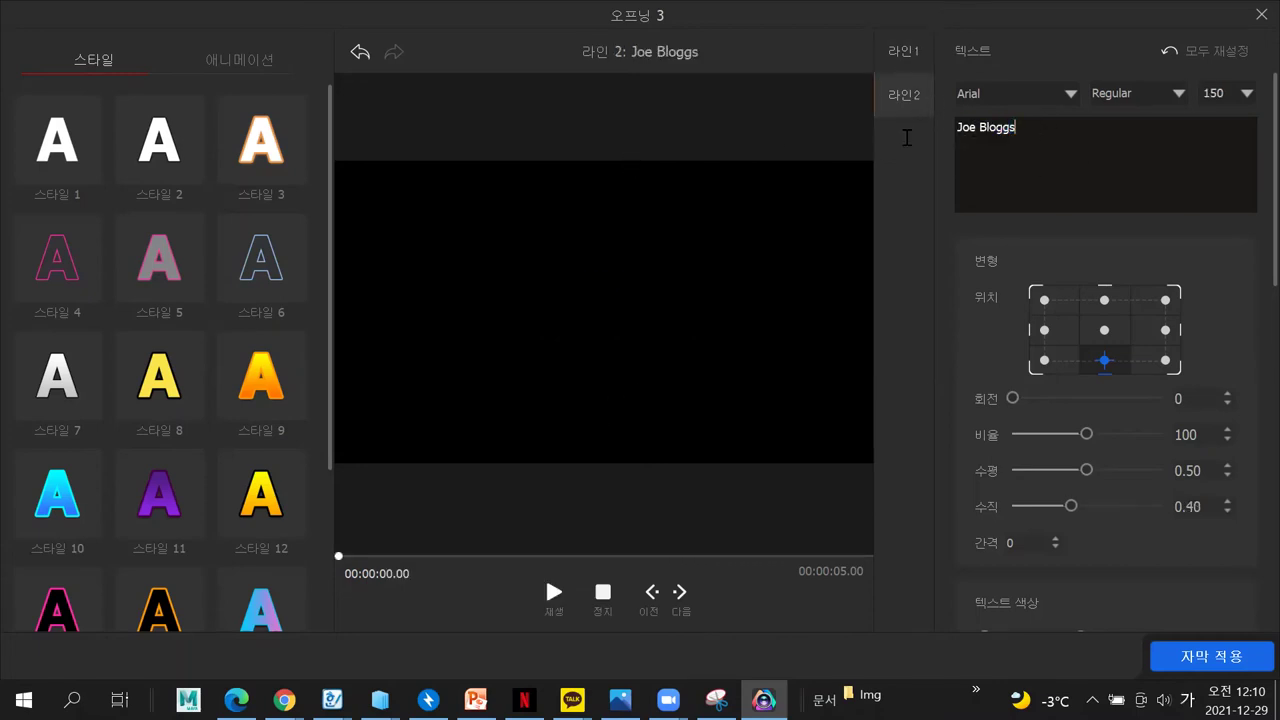
click(546, 591)
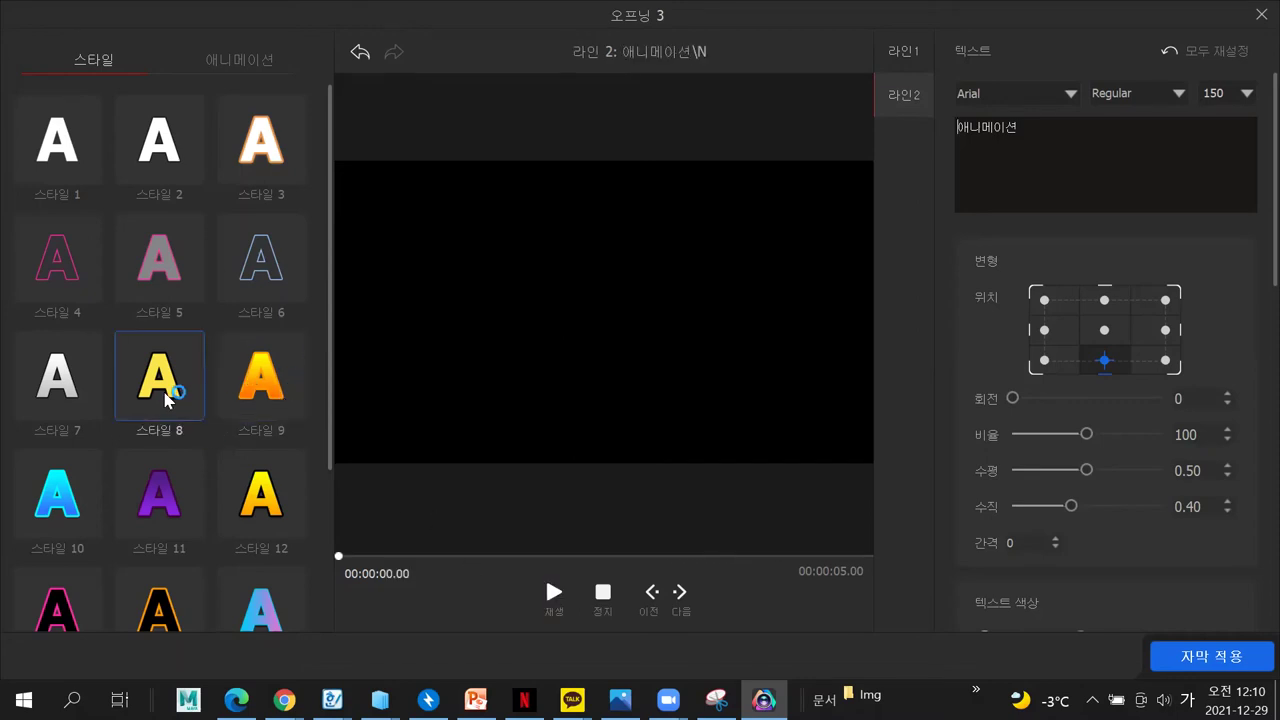
Try the 아래로 사라짐 animation on the title's 애니메이션 line and look through the text styles again
click(245, 58)
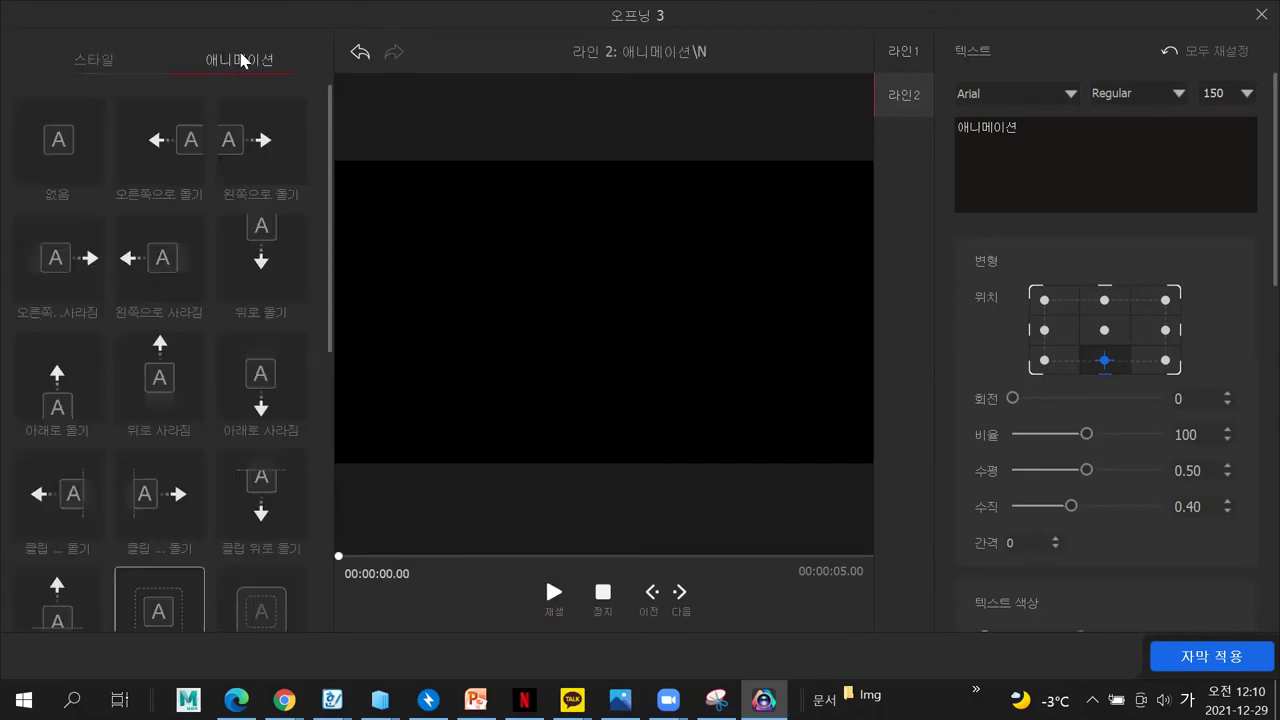
click(261, 375)
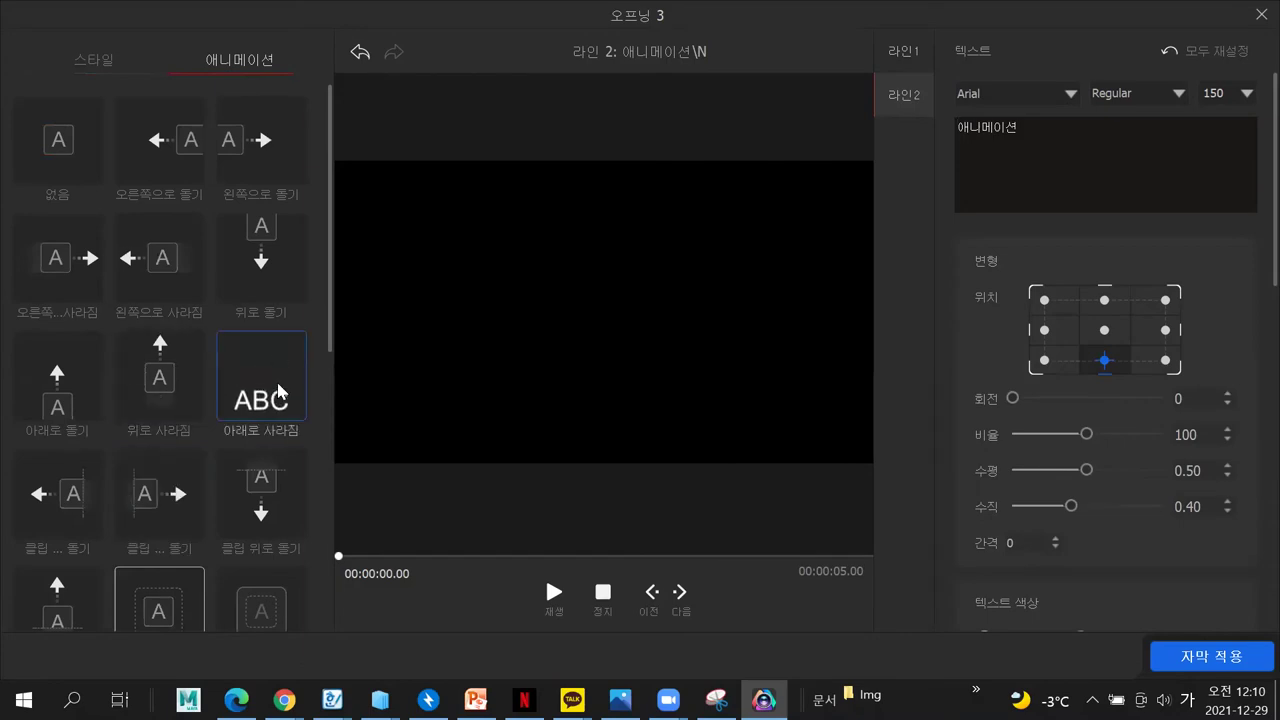
click(94, 58)
click(180, 468)
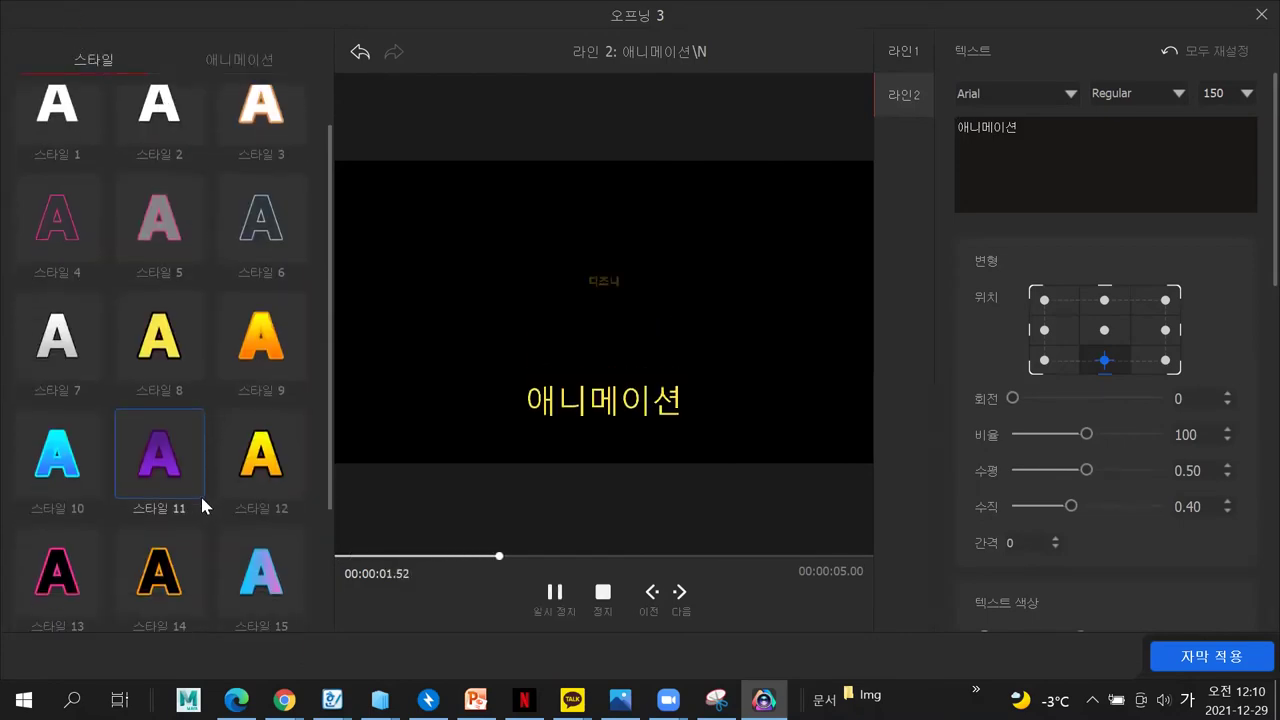
Give the 애니메이션 line the disappear-to-the-right animation (오른쪽...사라짐) and apply the edited title to the video
click(236, 55)
click(55, 288)
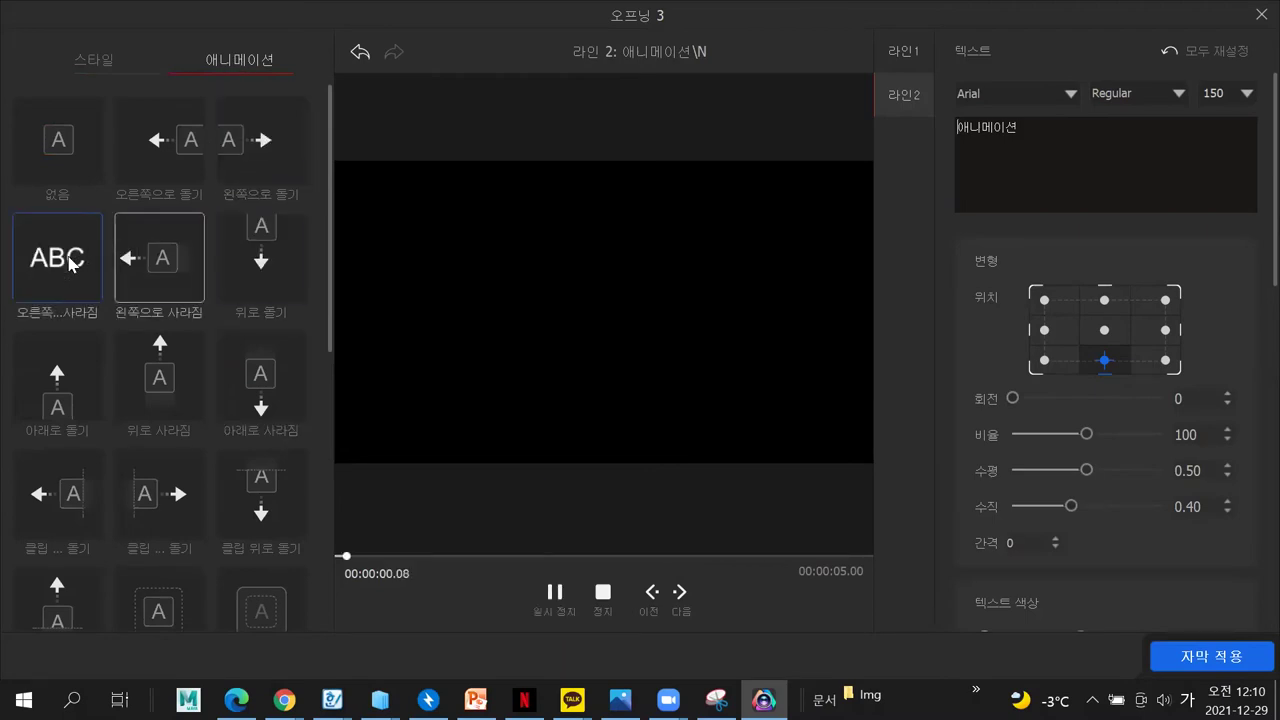
click(82, 60)
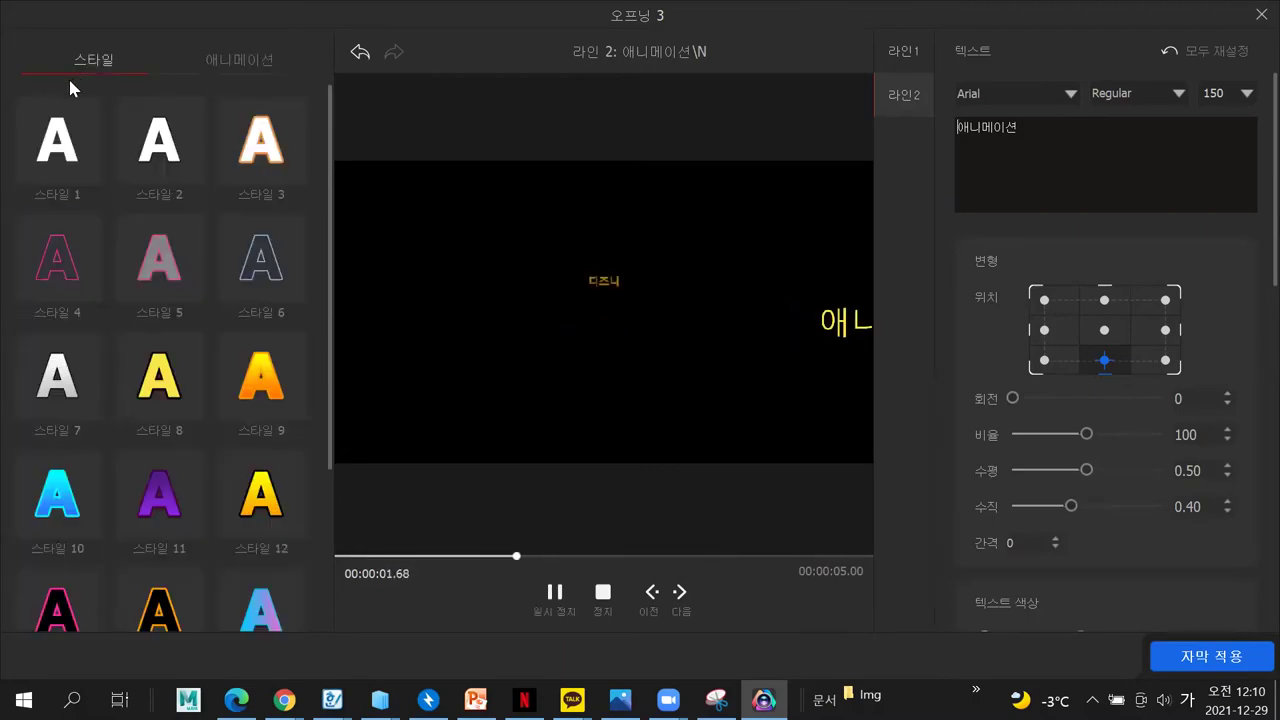
click(240, 60)
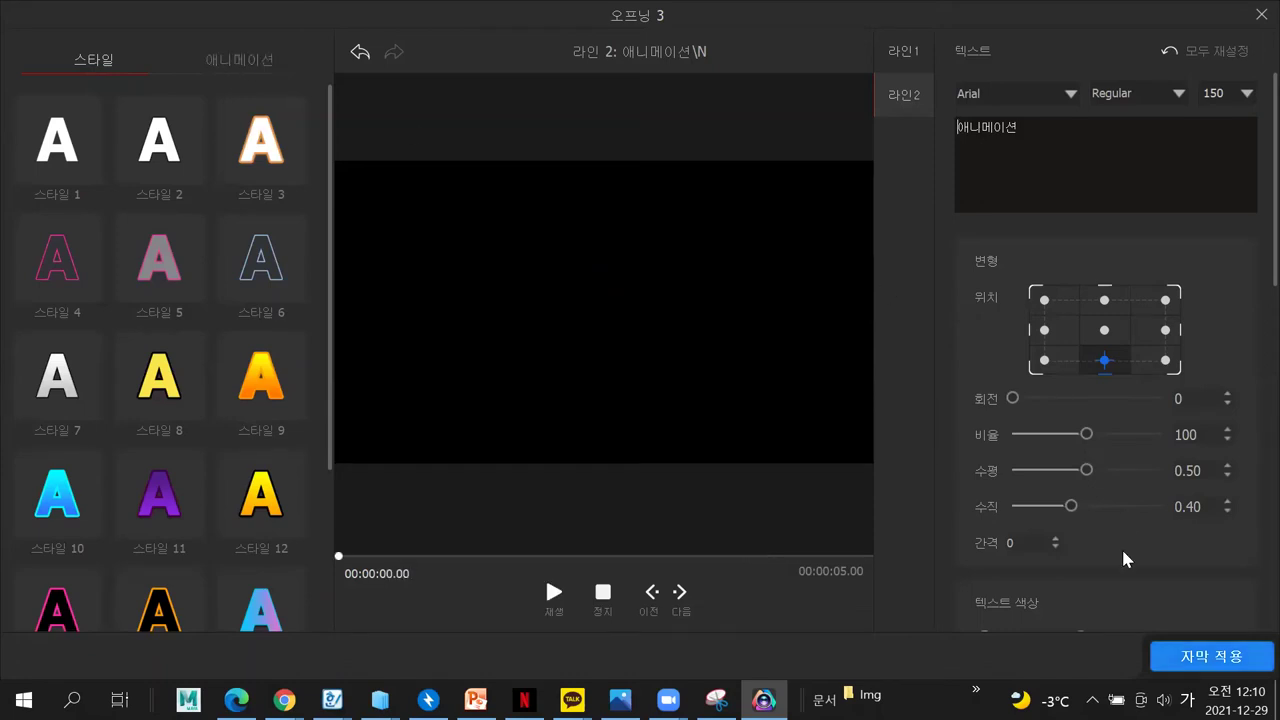
key(Return)
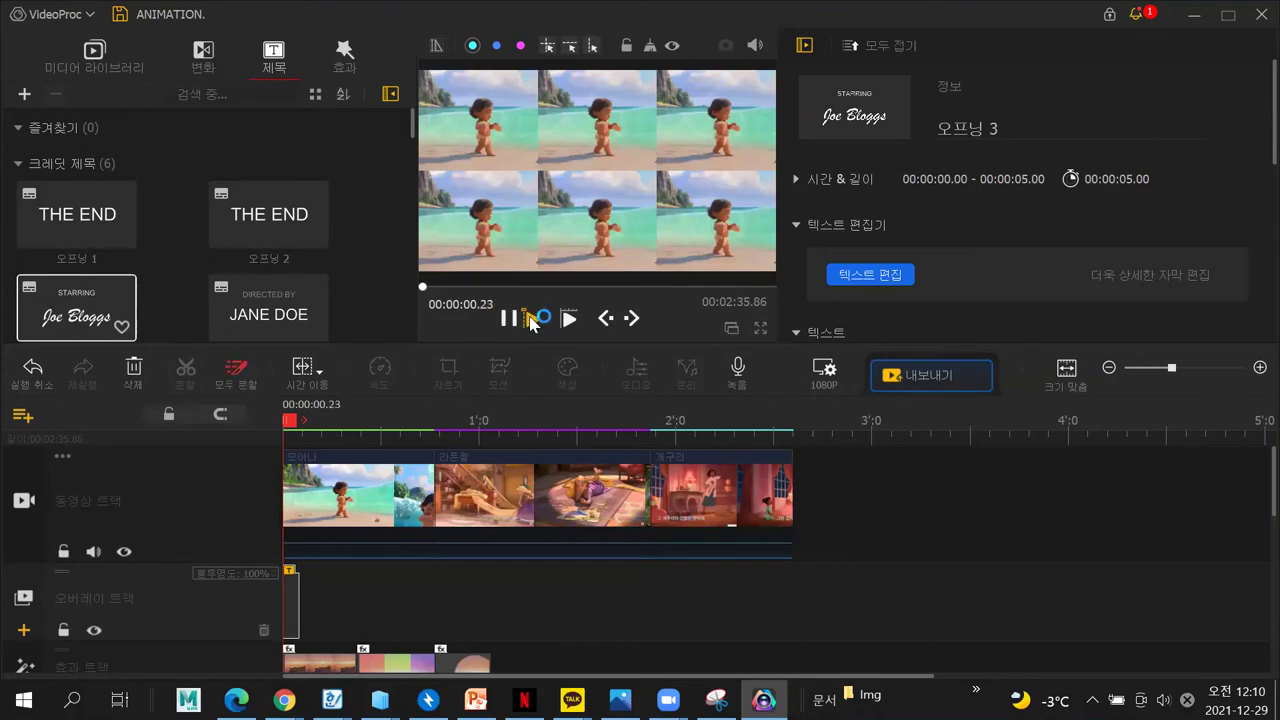
Play the beginning of the video in full screen to review the opening title, and return to the editor
click(530, 319)
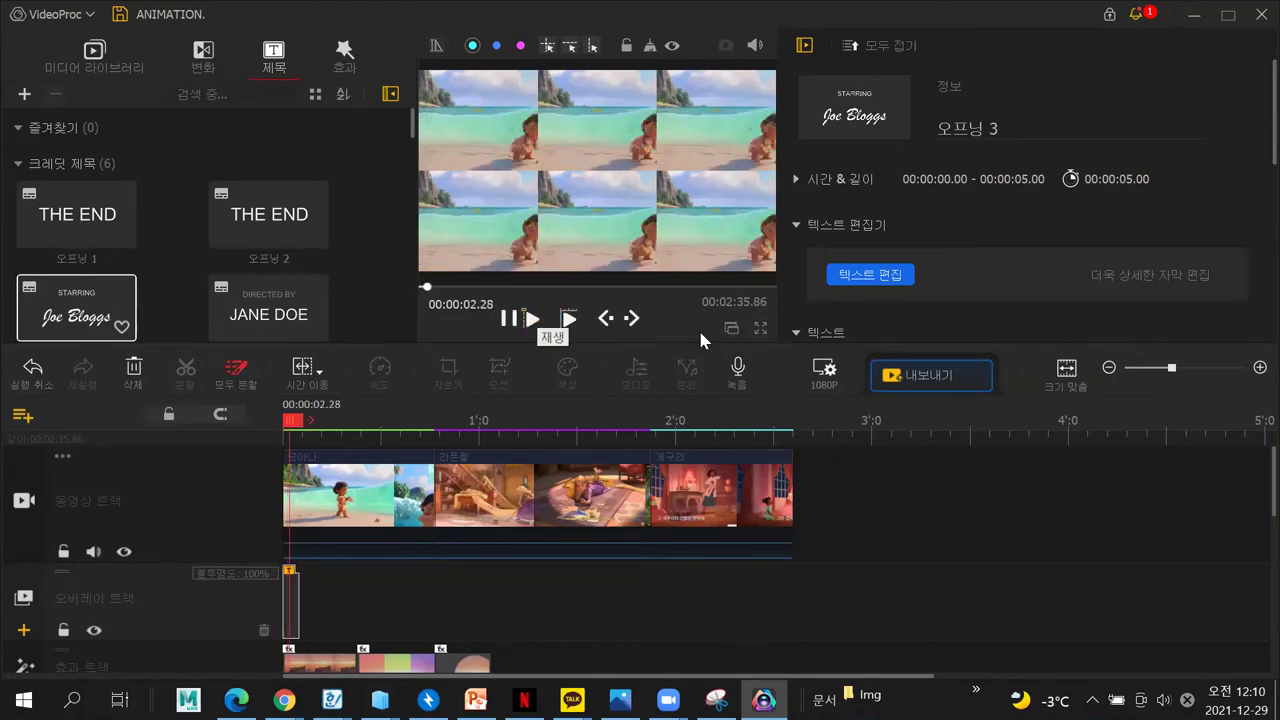
click(761, 329)
drag(42, 624, 3, 637)
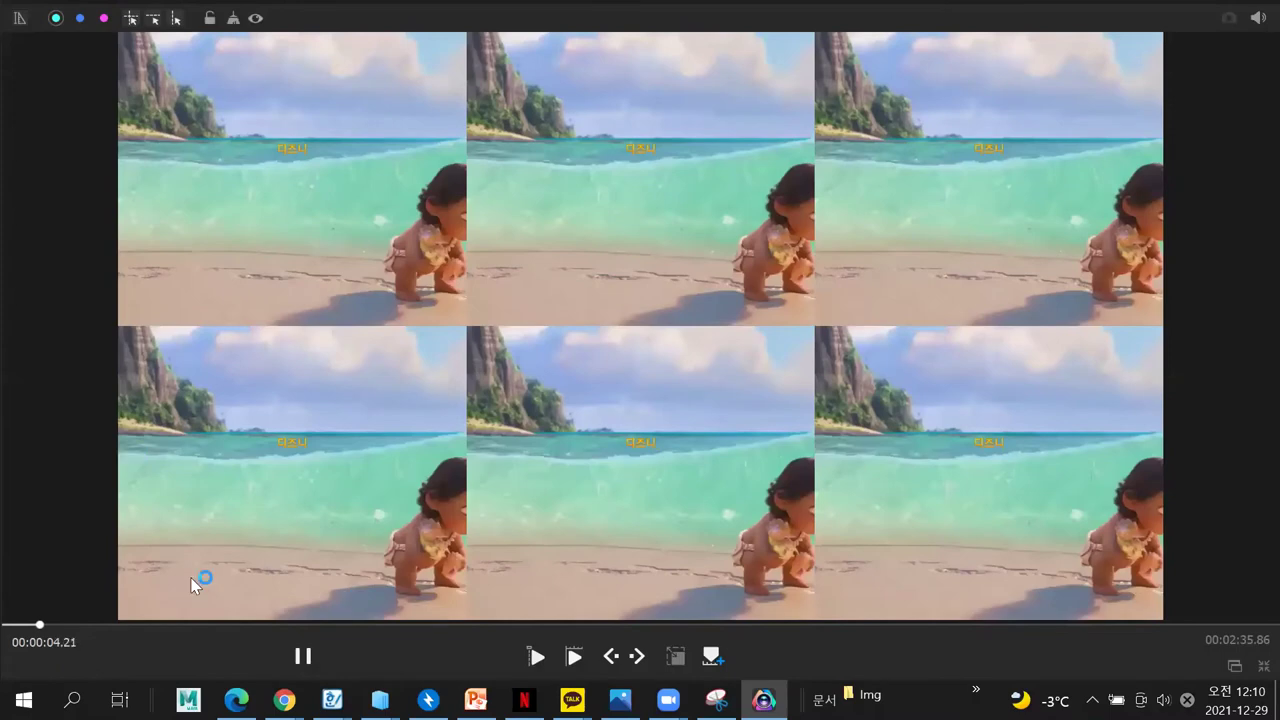
click(303, 656)
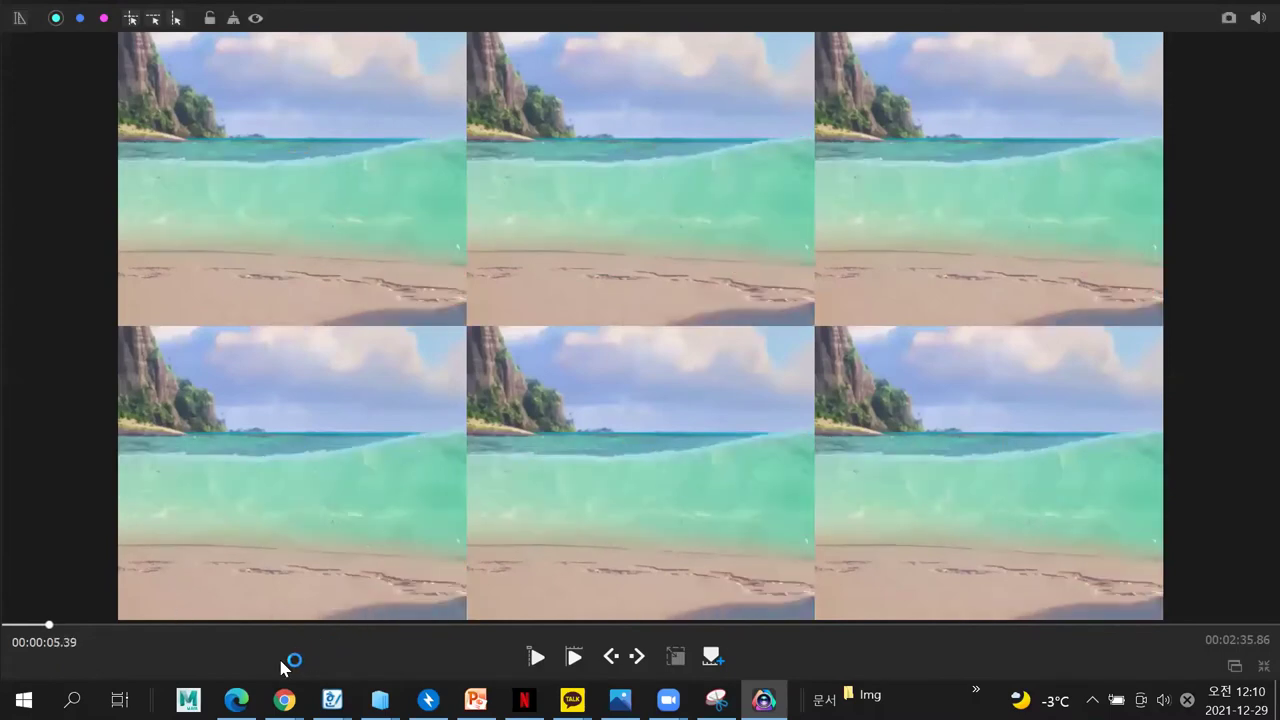
click(1262, 666)
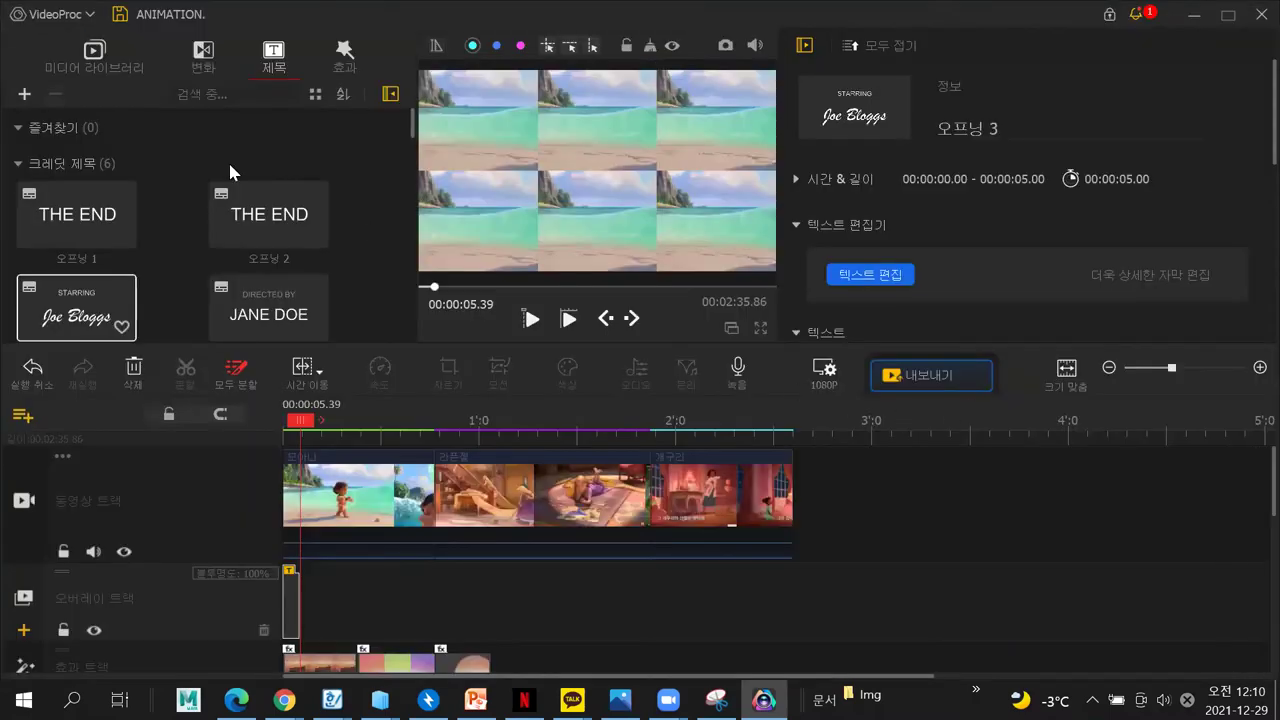
Add the 대체 transition to the start of the first clip on the video track
click(205, 70)
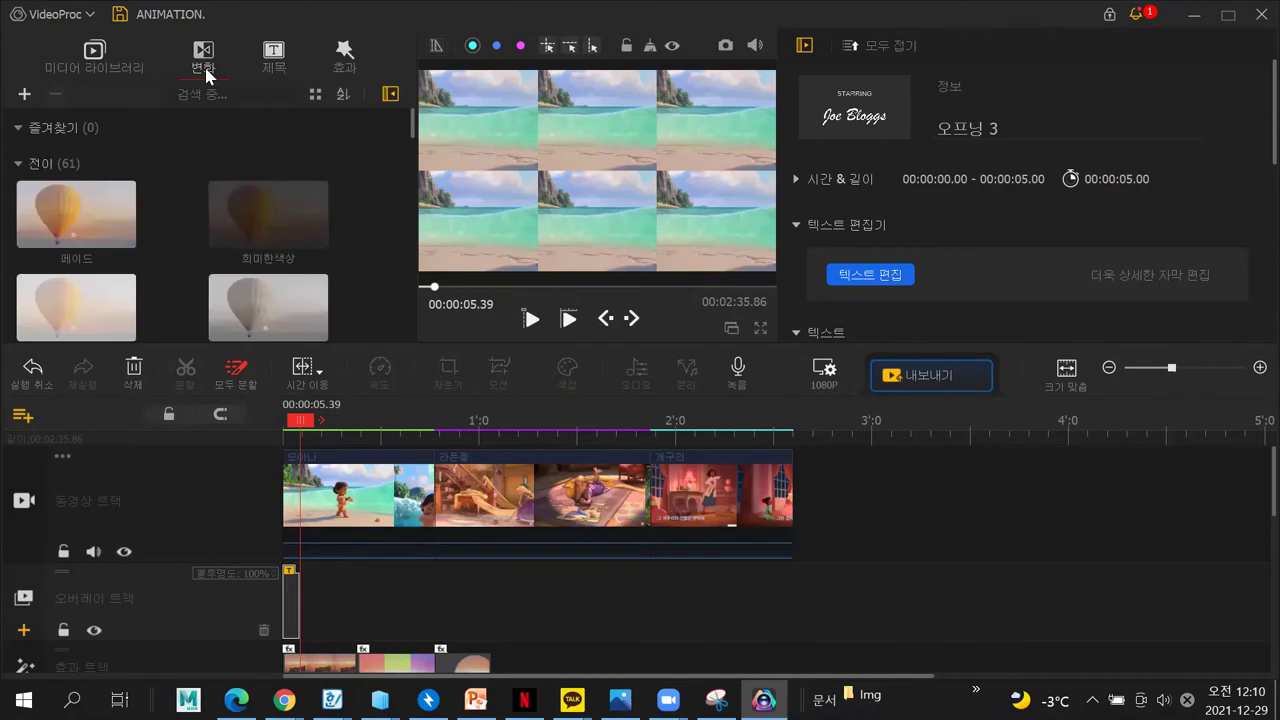
scroll(268, 287, down, 10)
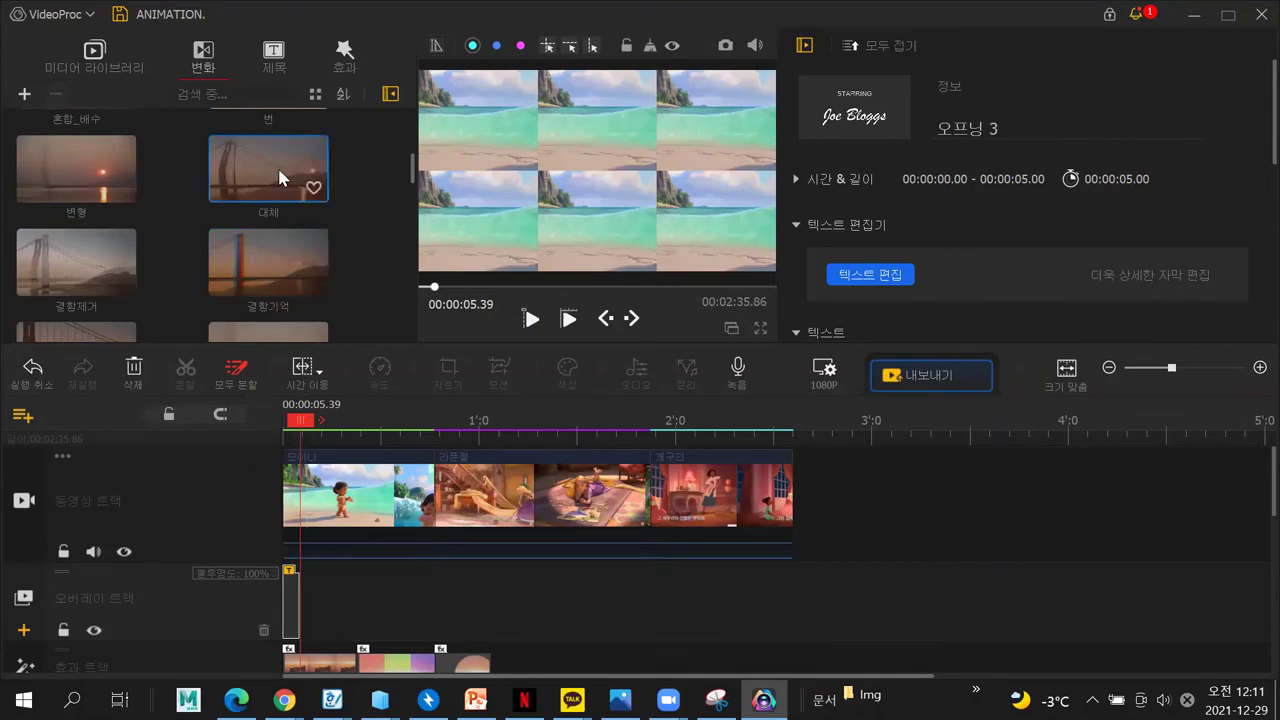
mouse_move(278, 170)
mouse_down()
mouse_move(365, 405)
mouse_move(357, 594)
mouse_move(345, 573)
mouse_move(394, 509)
mouse_move(359, 519)
mouse_move(375, 560)
mouse_move(367, 657)
mouse_move(343, 631)
mouse_move(351, 523)
mouse_move(366, 594)
mouse_move(354, 594)
mouse_up()
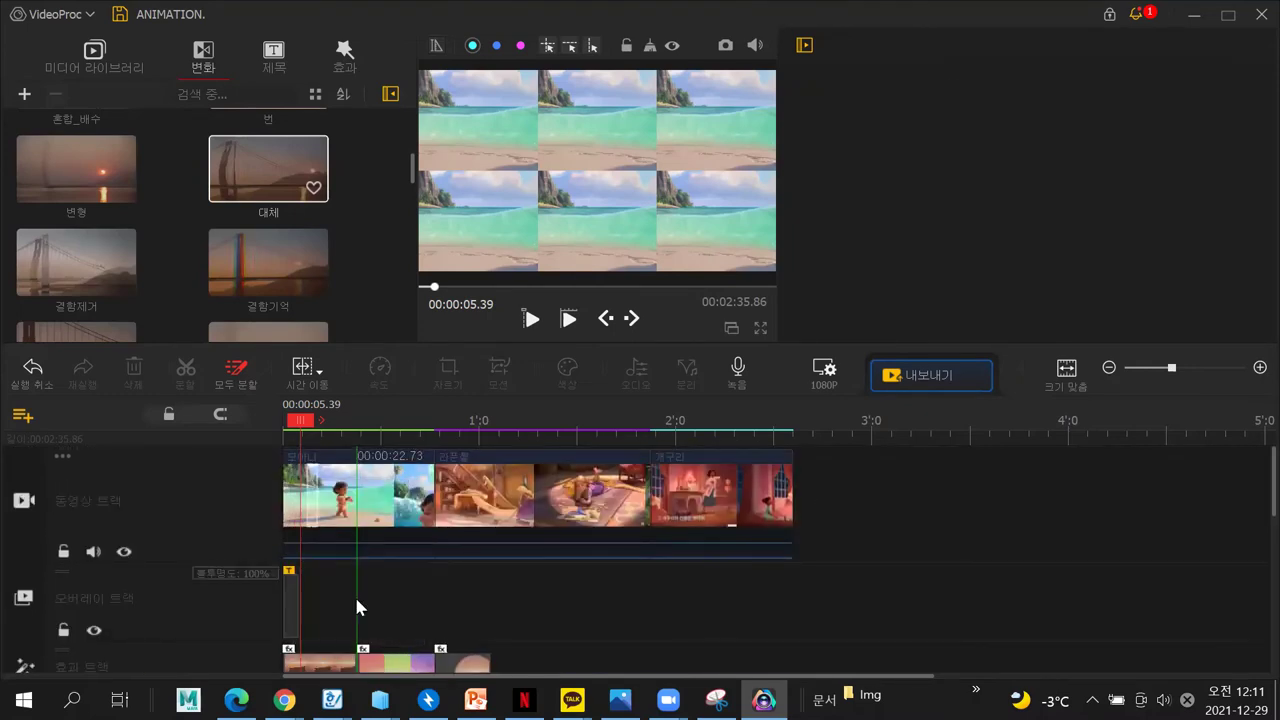
Adjust the 대체 transition at the start of the first clip to about 18.9 seconds and preview it
click(293, 502)
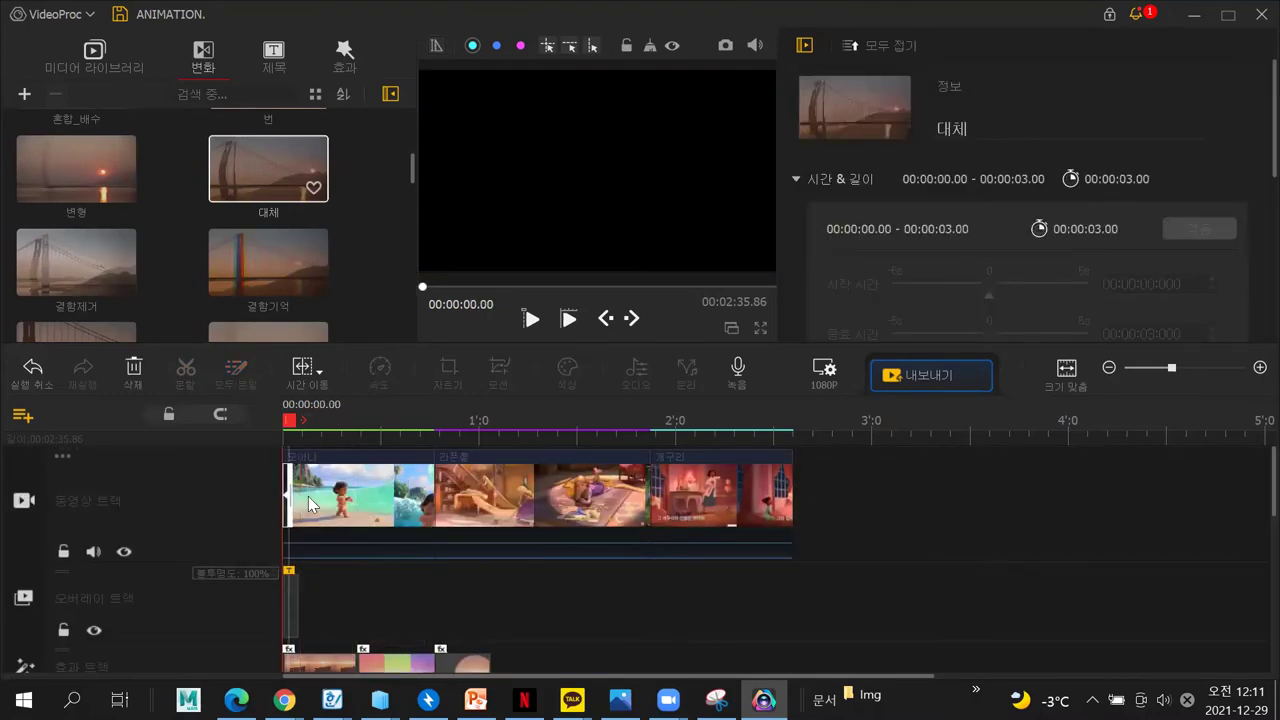
click(310, 503)
click(288, 492)
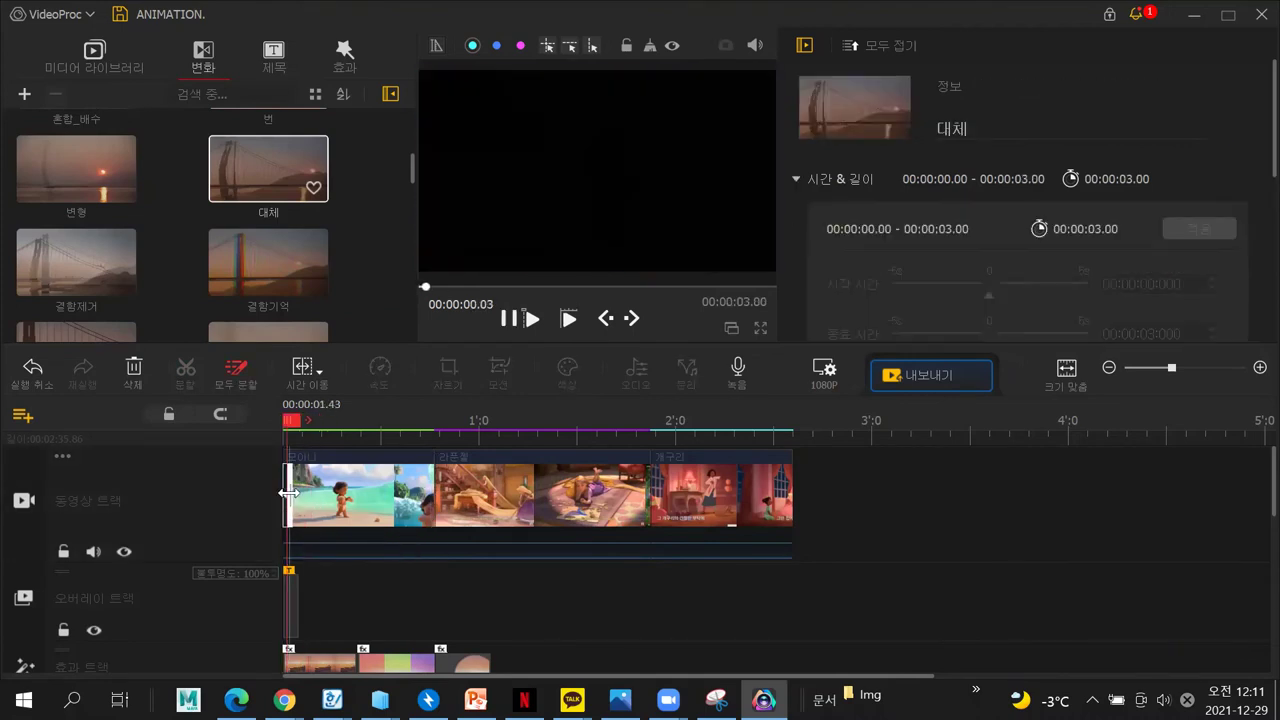
drag(288, 492, 382, 505)
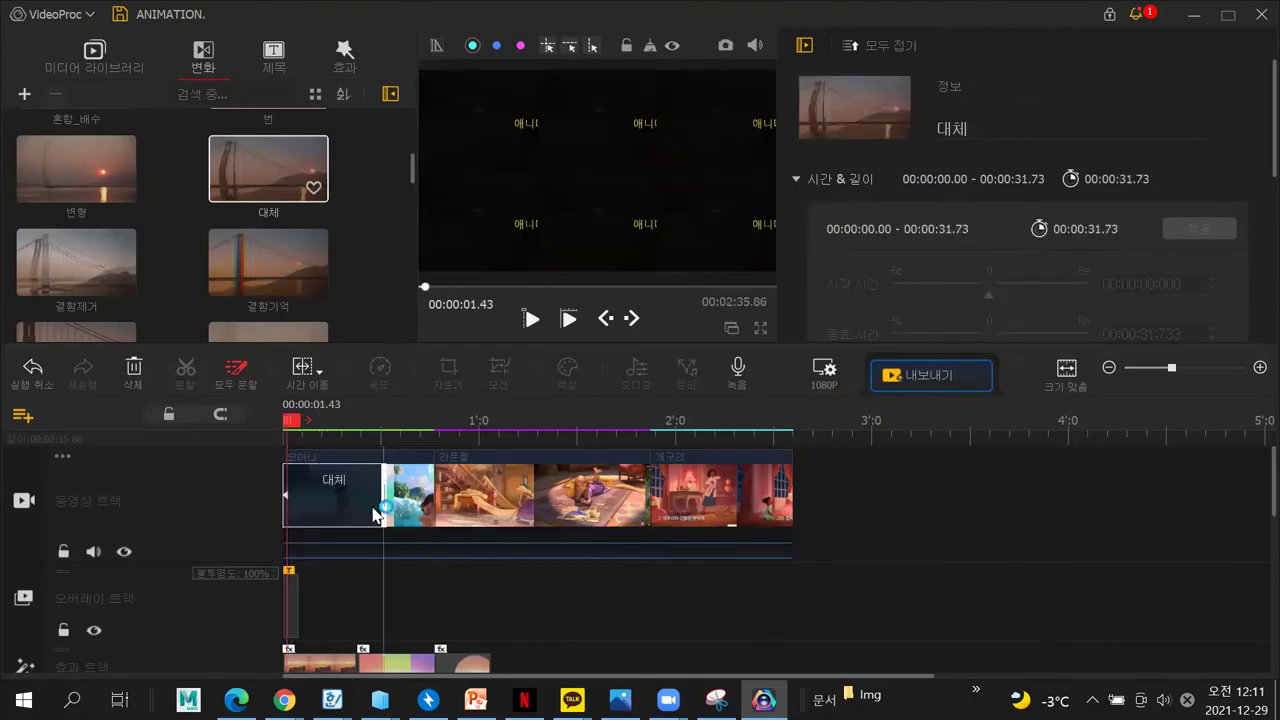
click(332, 505)
drag(385, 505, 325, 512)
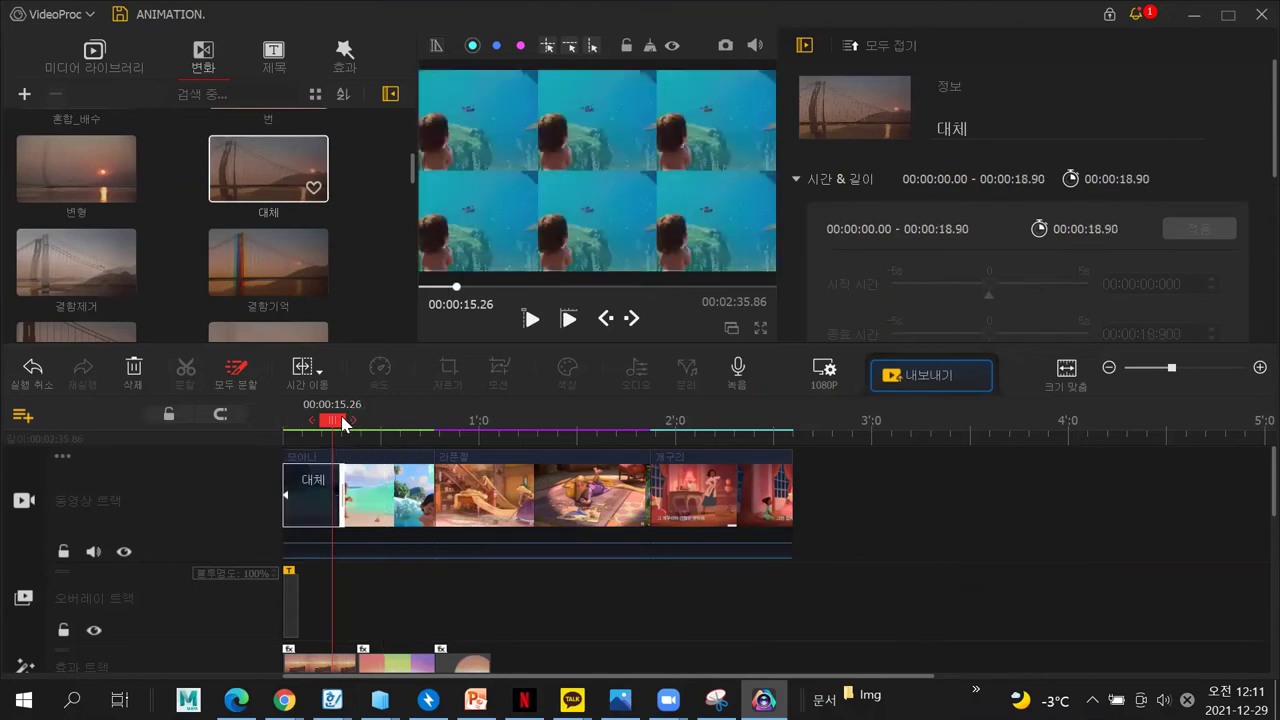
click(610, 318)
click(530, 318)
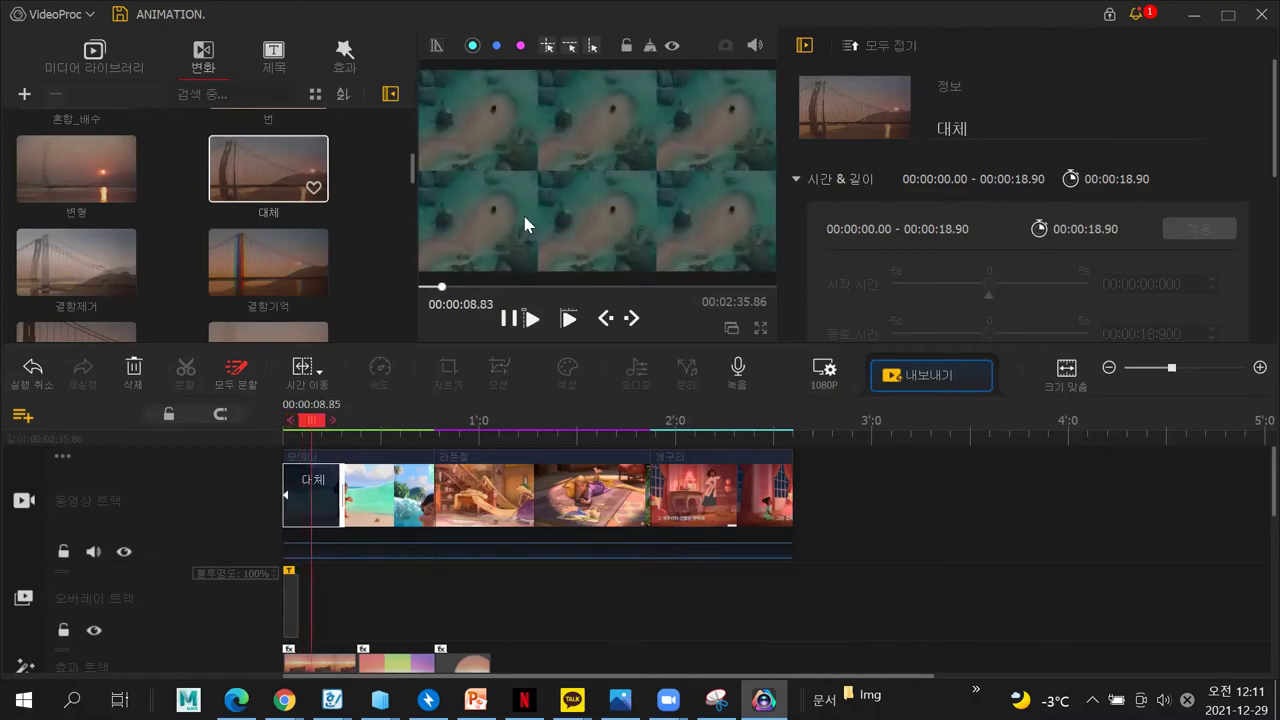
Place the 번 transition at the boundary between the first and second clips
scroll(182, 295, up, 1)
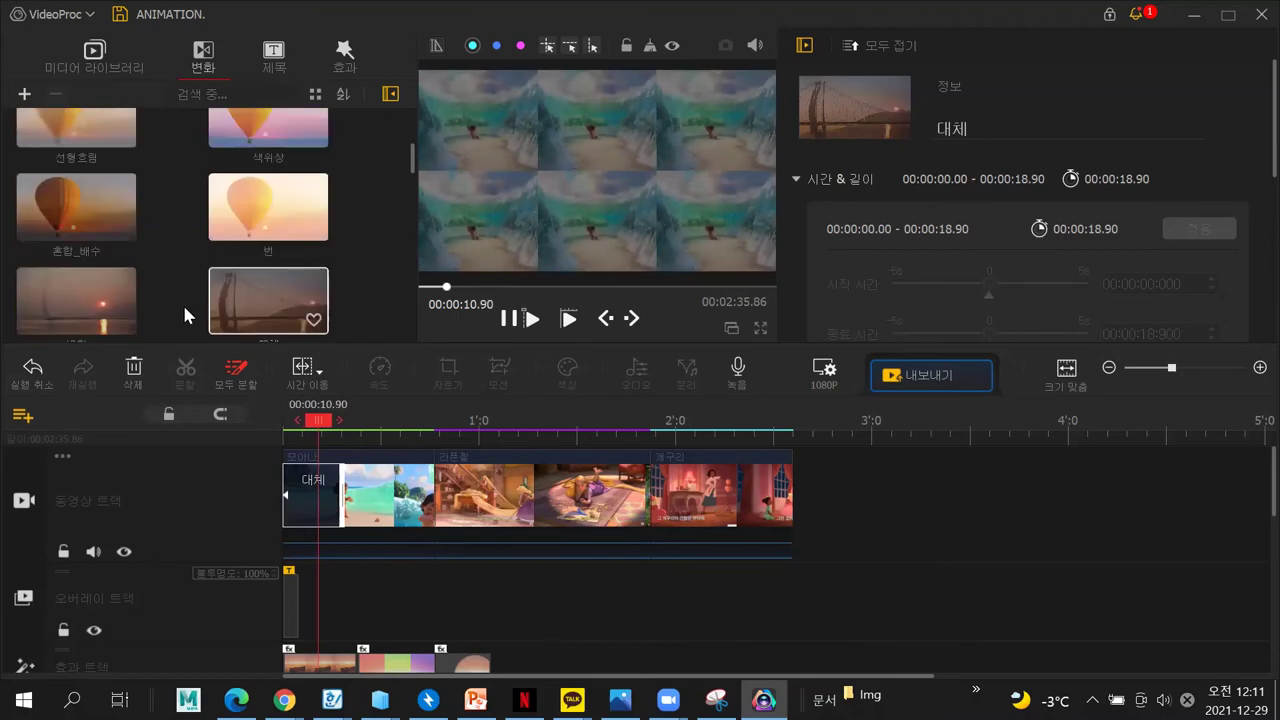
drag(277, 209, 428, 491)
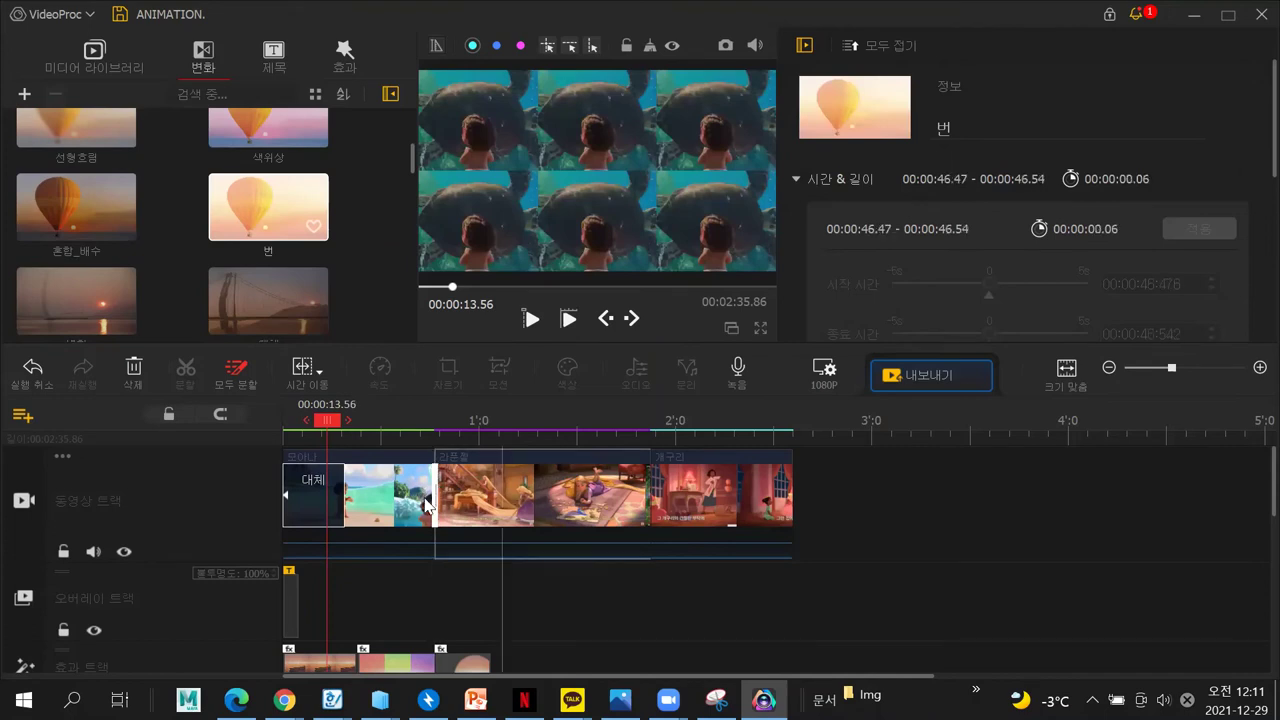
drag(257, 213, 380, 505)
Try to select the very short 번 transition between the first and second clips for resizing
click(425, 505)
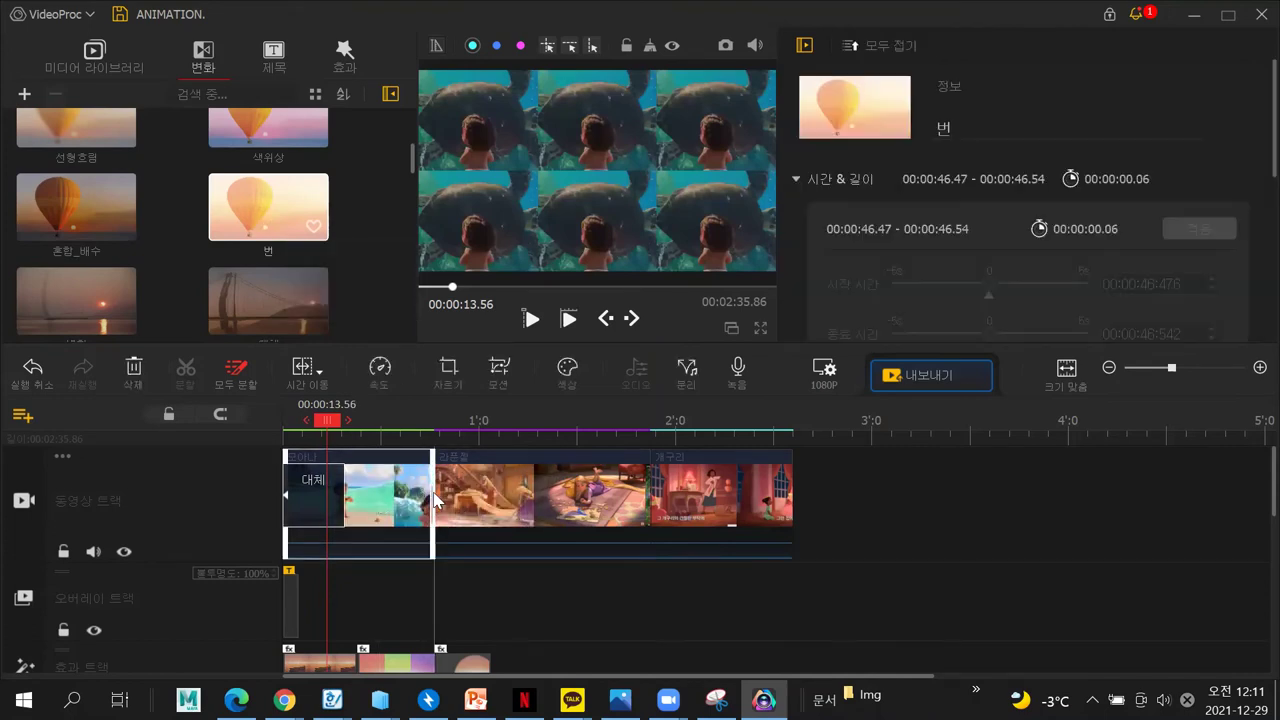
click(445, 544)
click(371, 522)
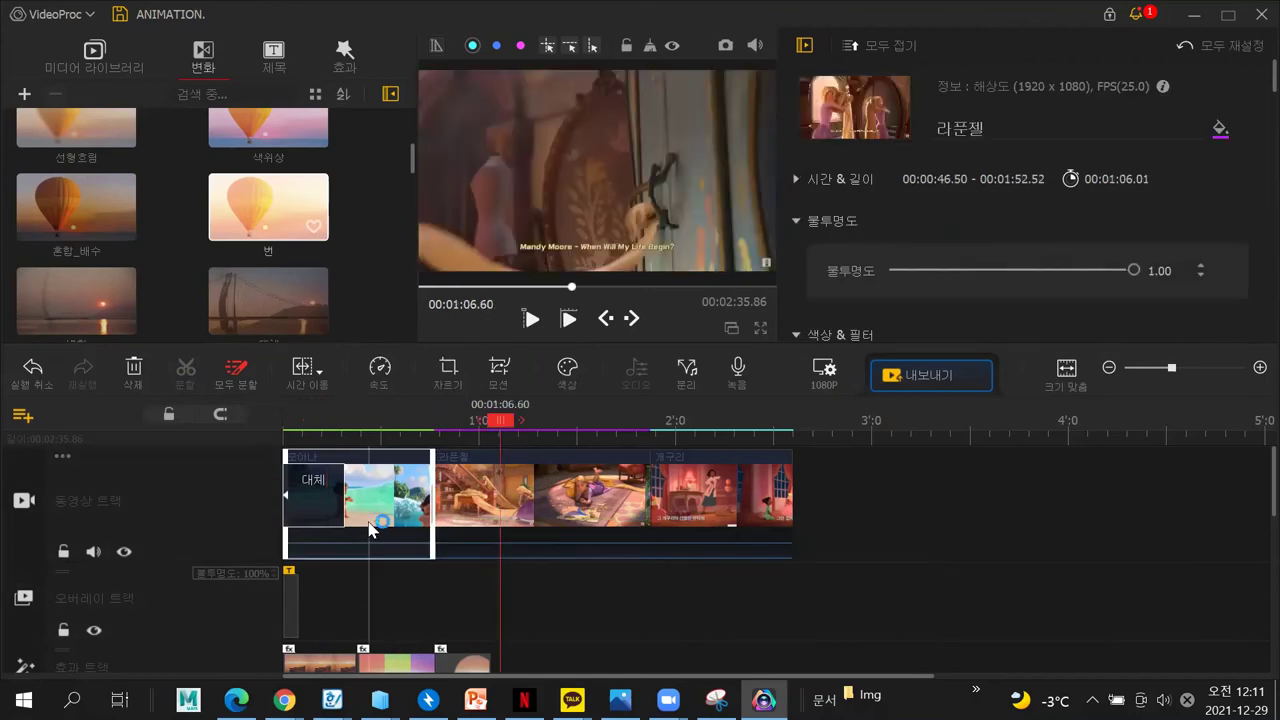
click(438, 515)
click(435, 500)
click(441, 494)
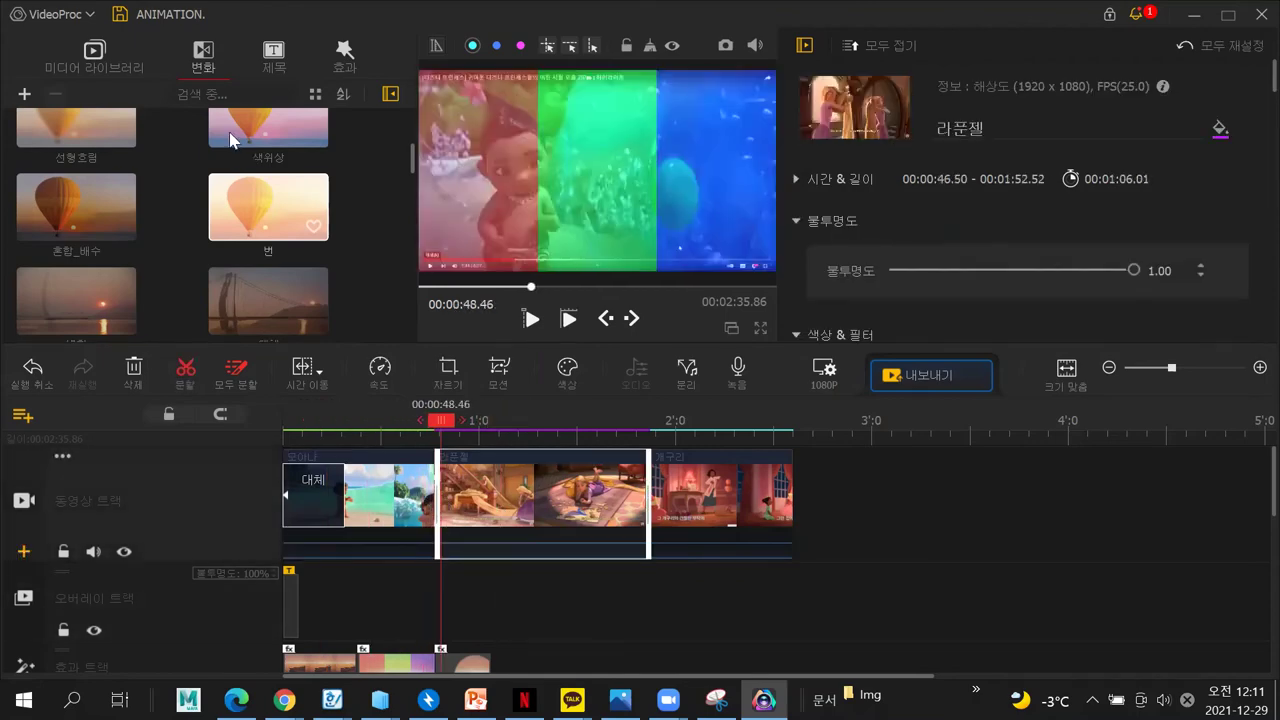
Add the 번 transition between the second and third clips and extend it to about 27.28 seconds
drag(269, 204, 572, 488)
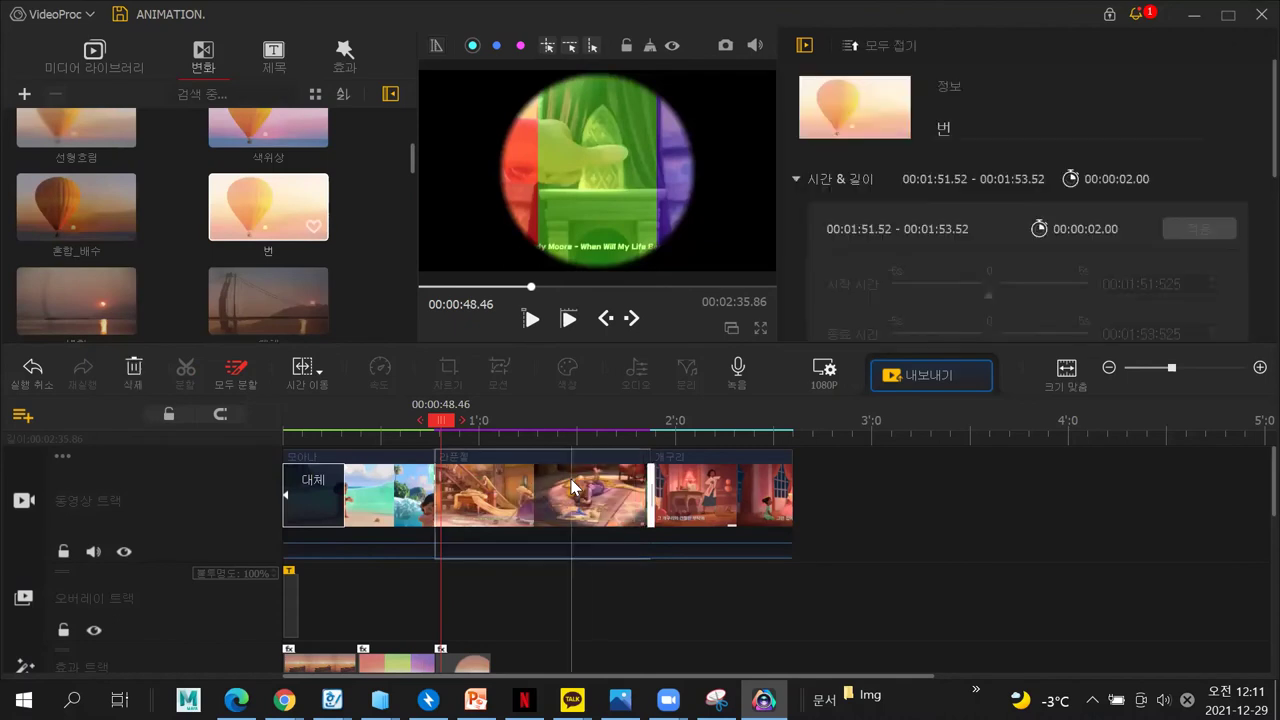
click(660, 500)
click(650, 494)
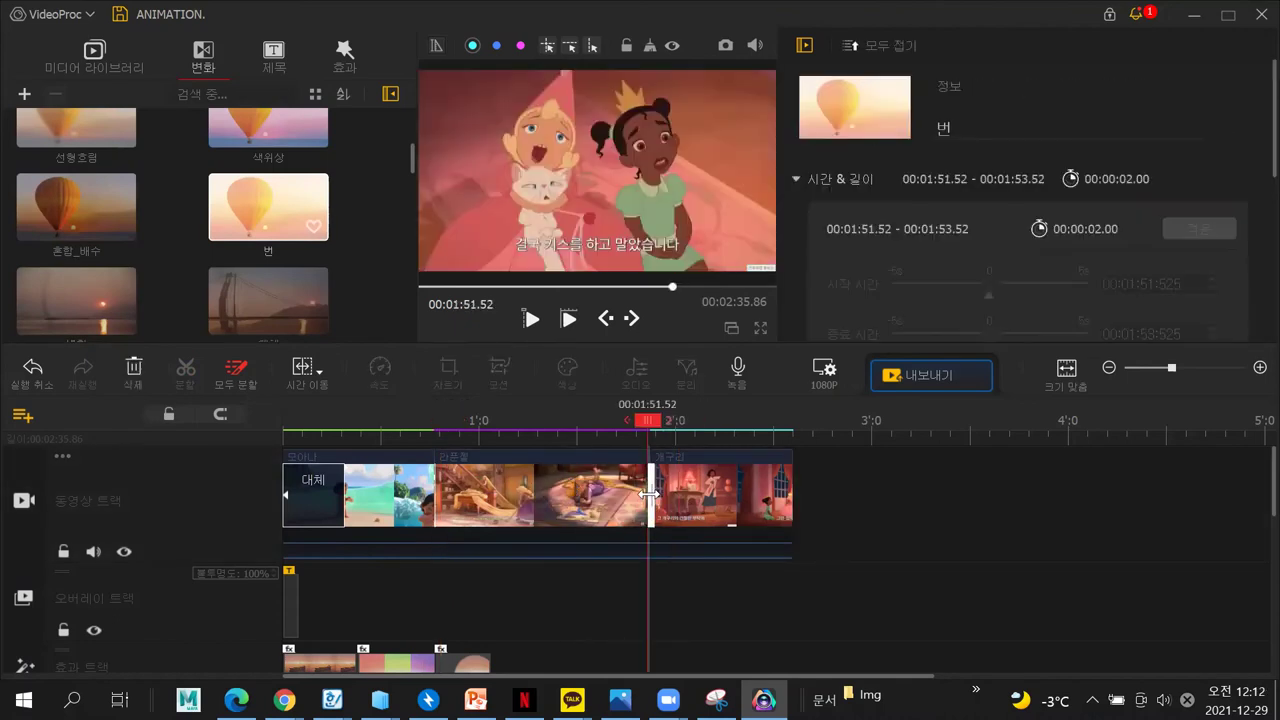
click(647, 497)
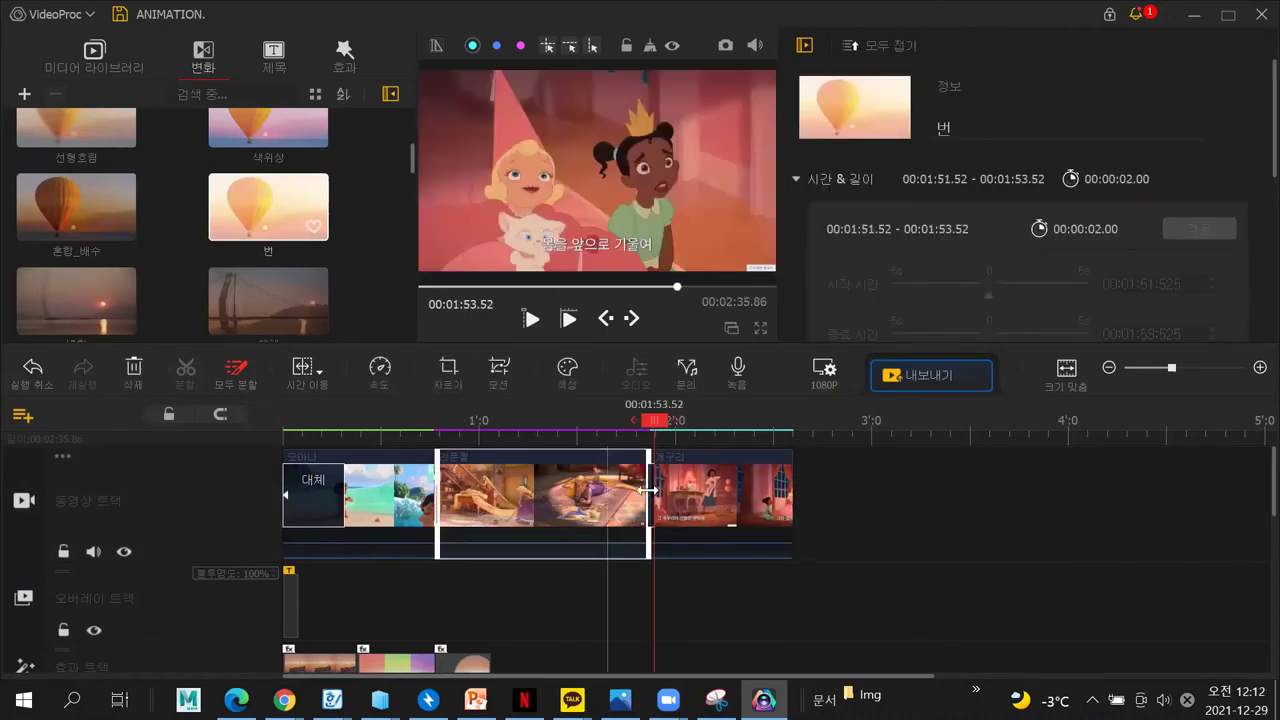
click(650, 494)
drag(653, 494, 692, 490)
Check the properties of the 번 transition between the second and third clips and play the video through it
click(616, 495)
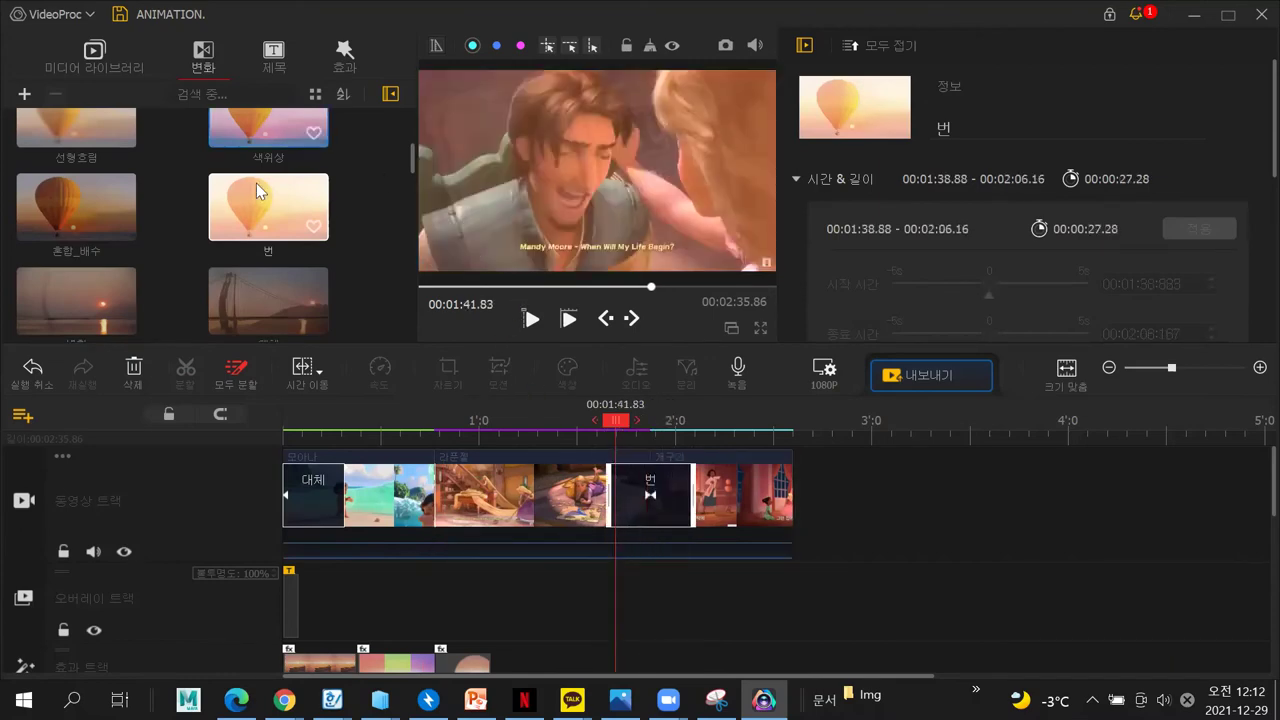
scroll(1040, 320, down, 5)
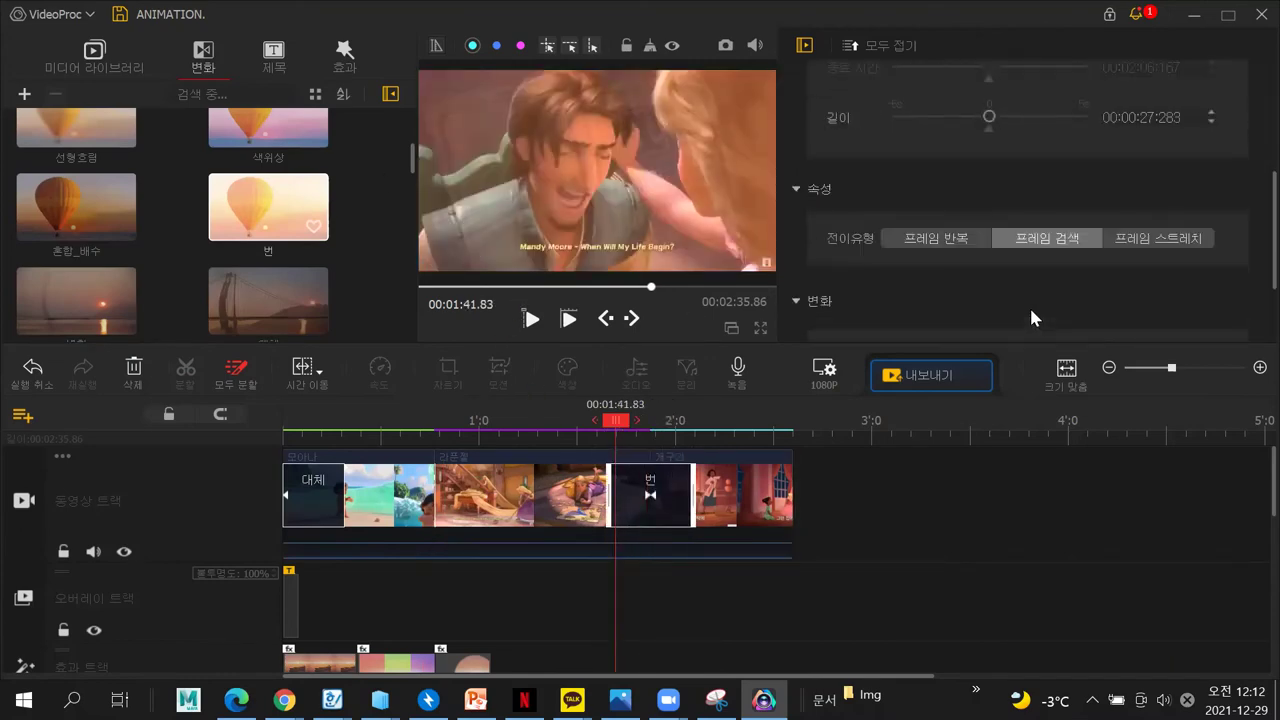
click(533, 318)
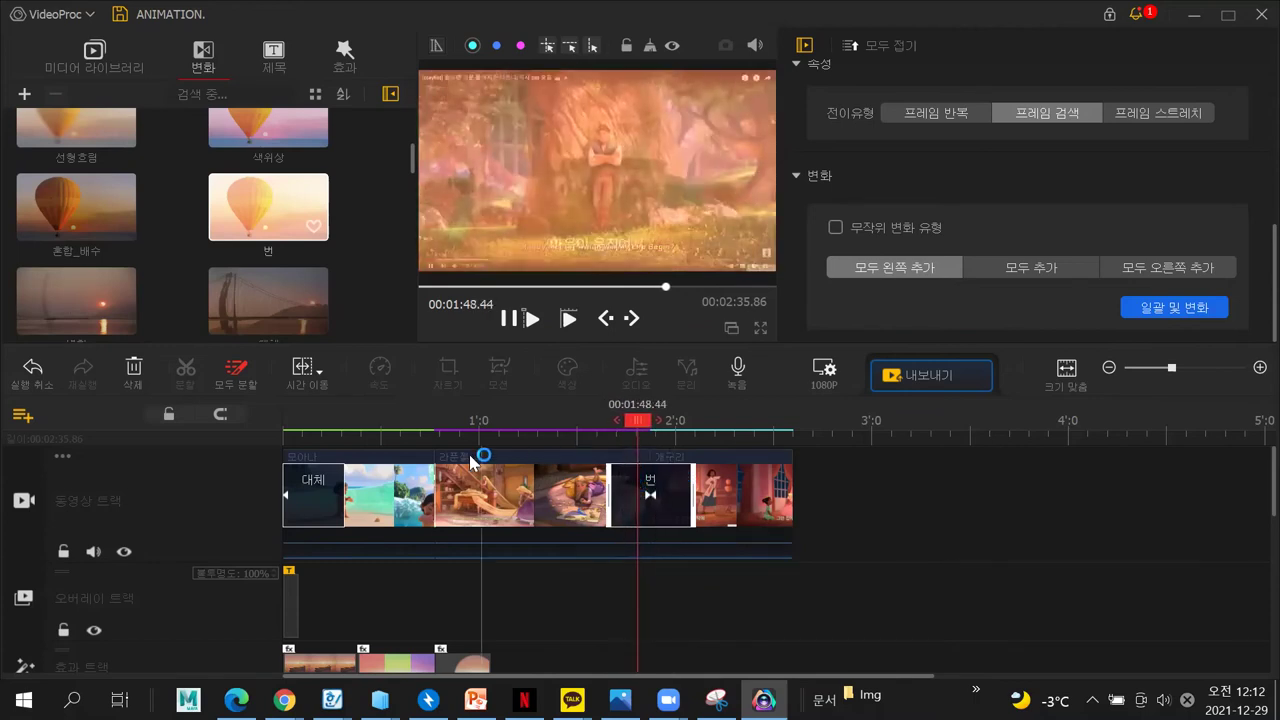
click(512, 319)
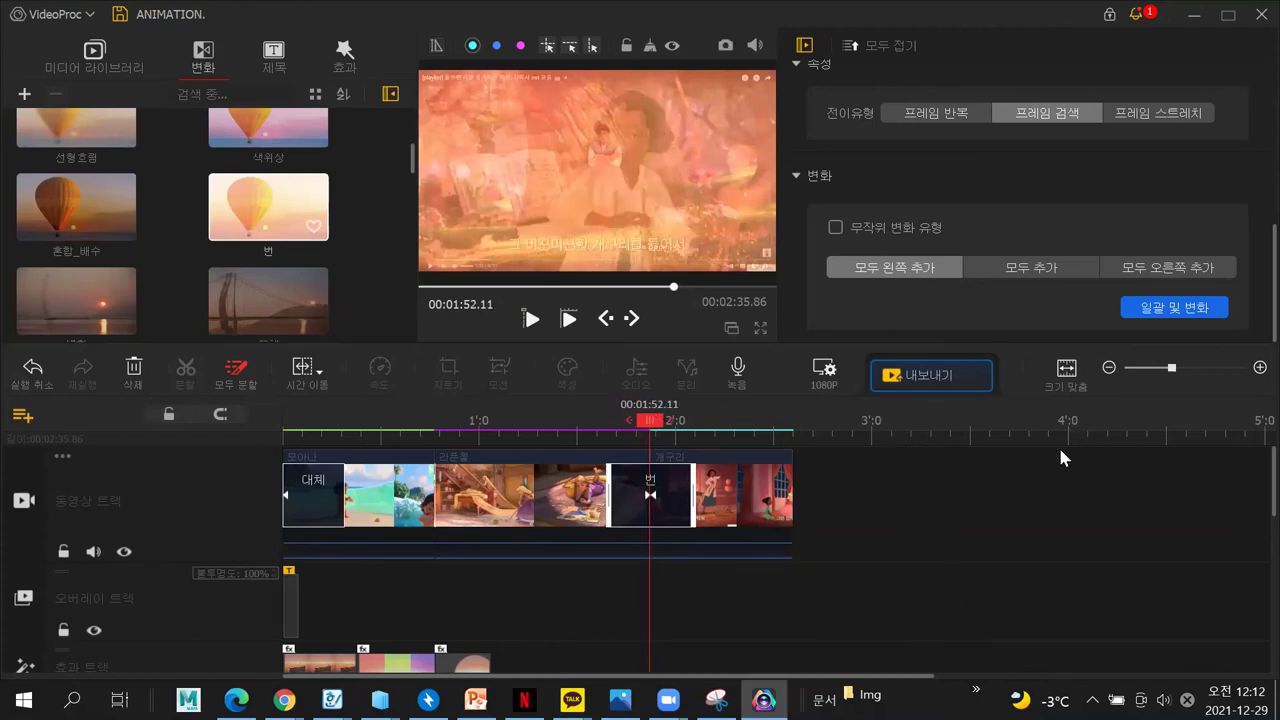
Export the project as an MP4 named ANIMATION. to the Music folder, using medium quality, AVC (H.264) and 30 FPS
click(950, 373)
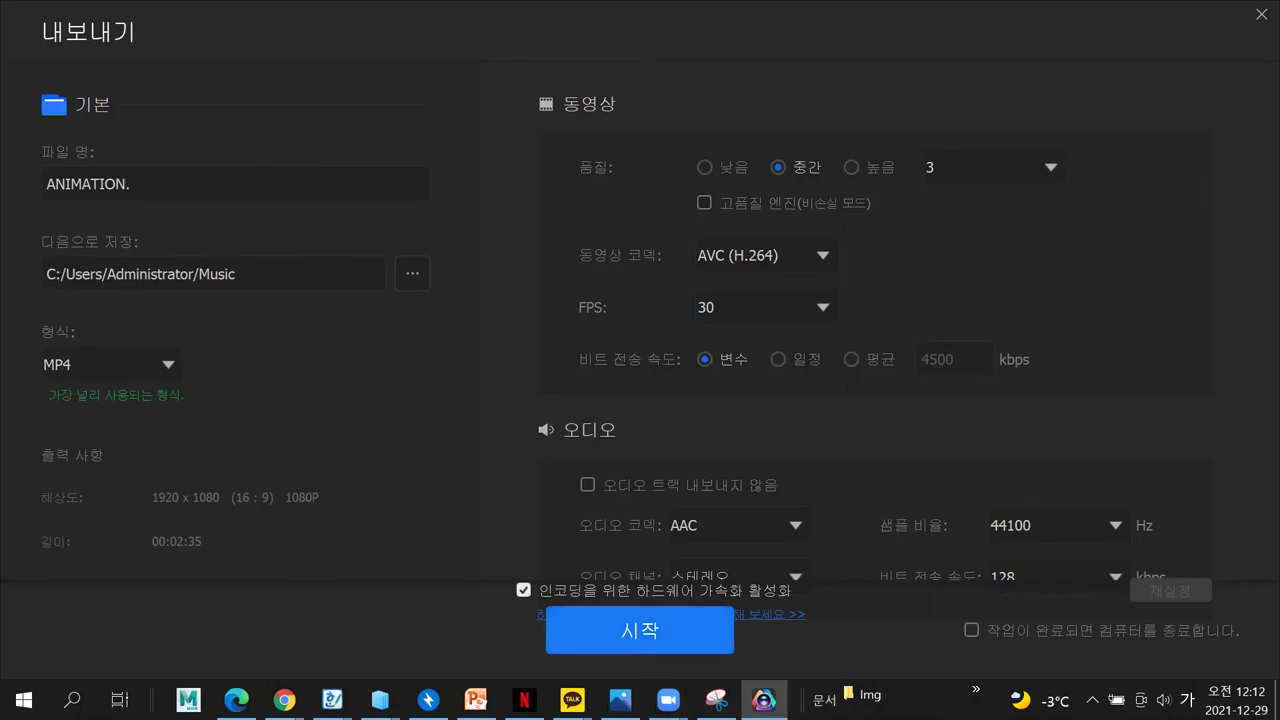
key(Return)
key(Escape)
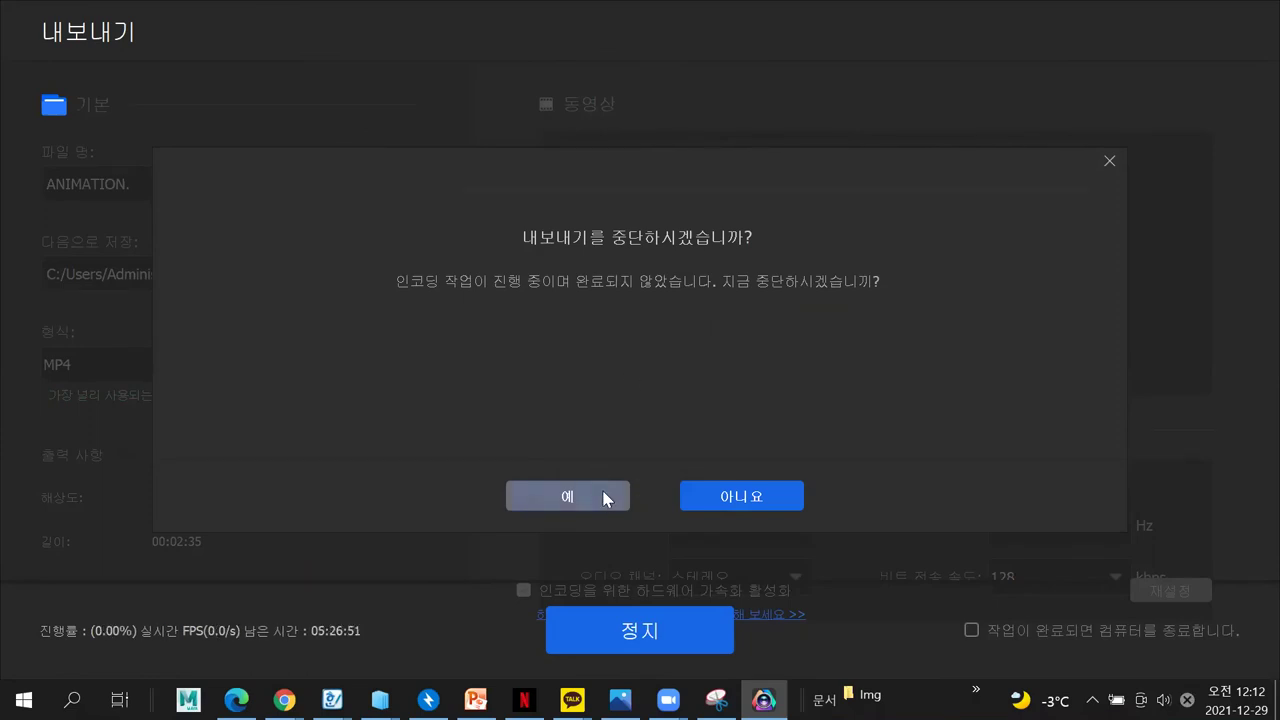
click(606, 498)
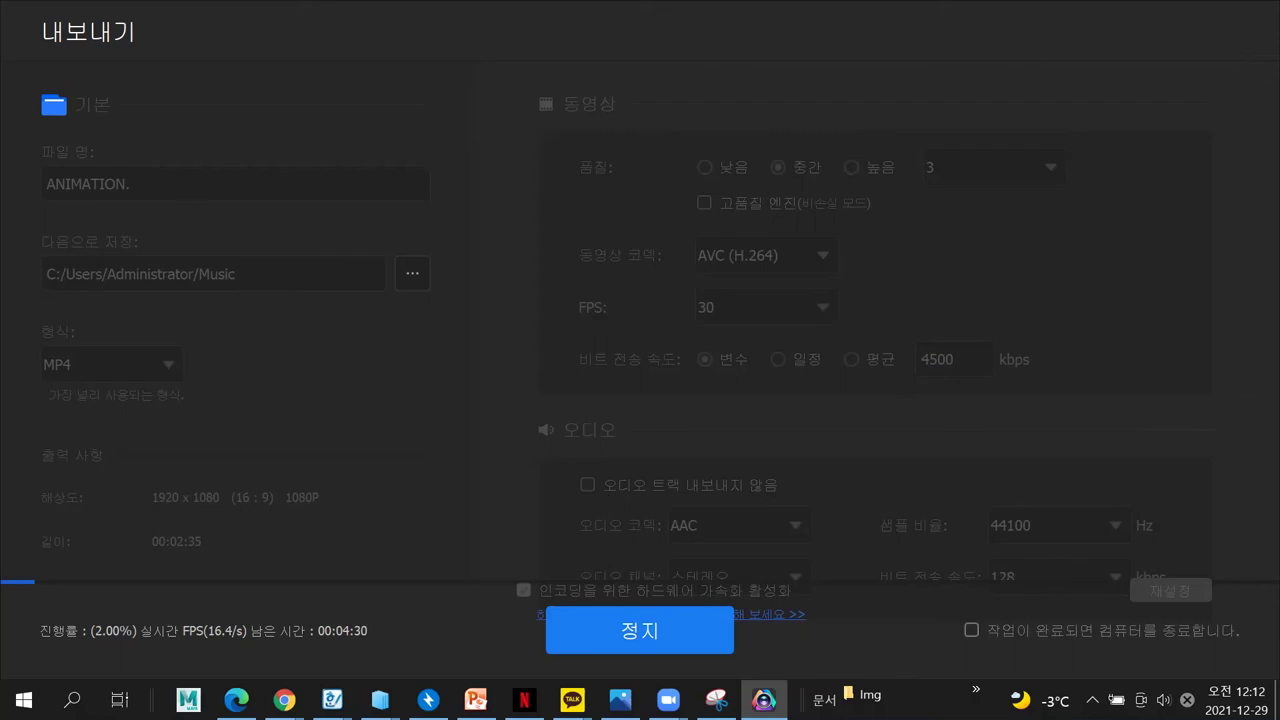
mouse_move(668, 700)
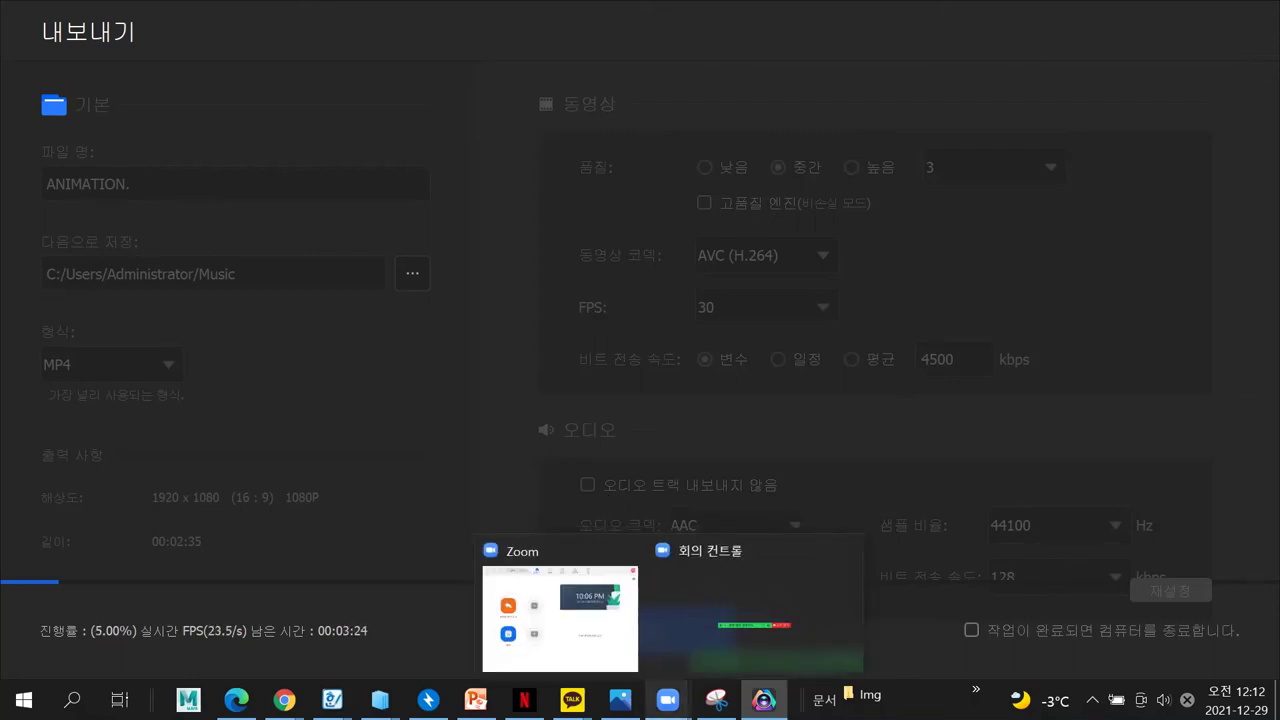
click(480, 560)
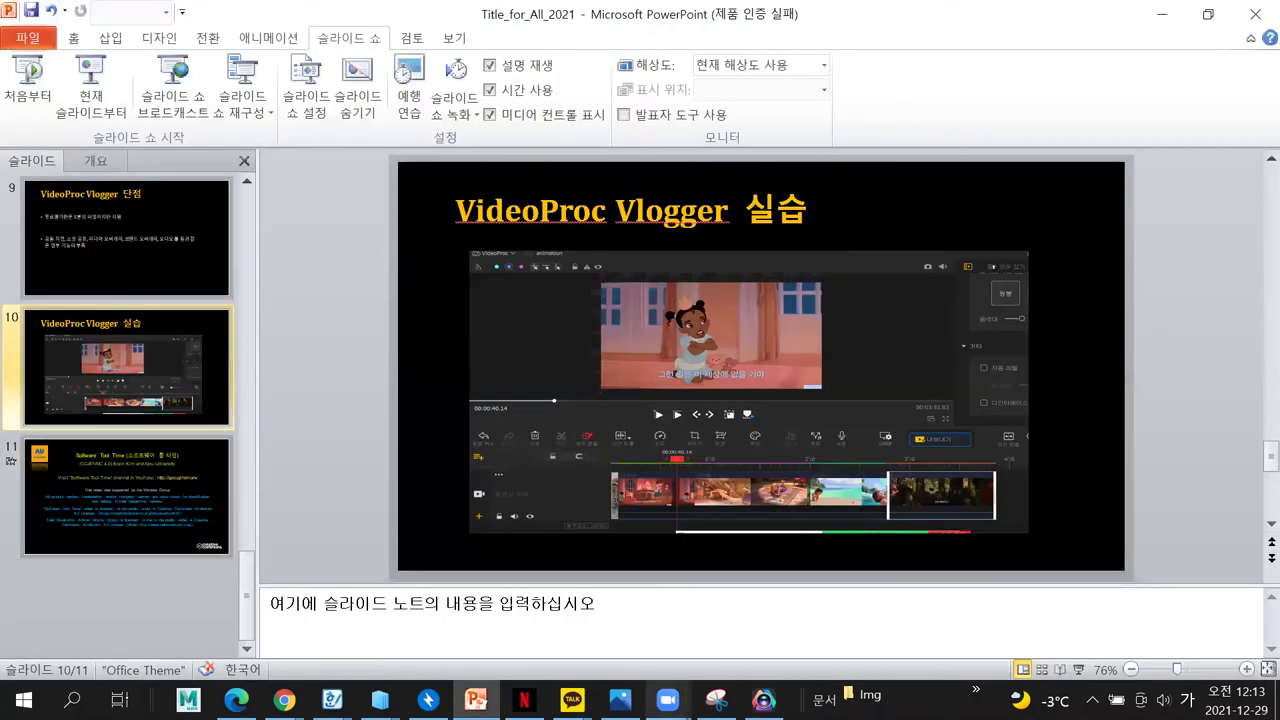
mouse_move(764, 700)
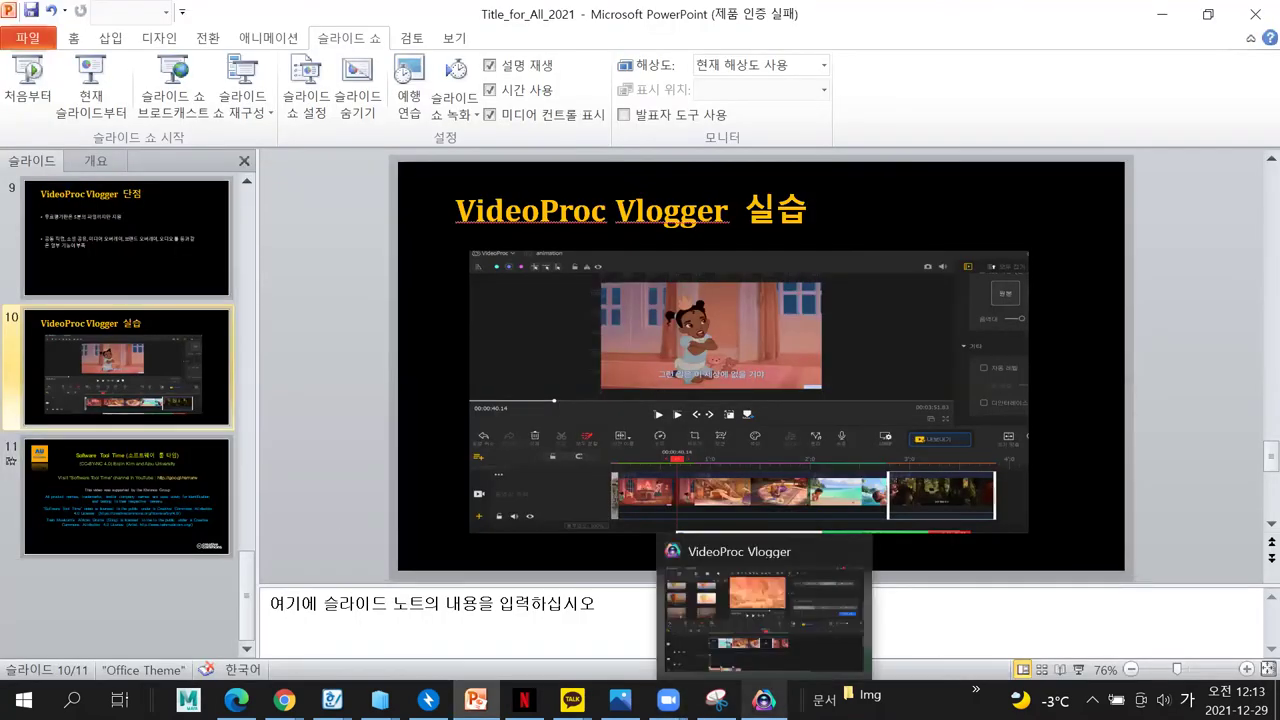
mouse_move(620, 700)
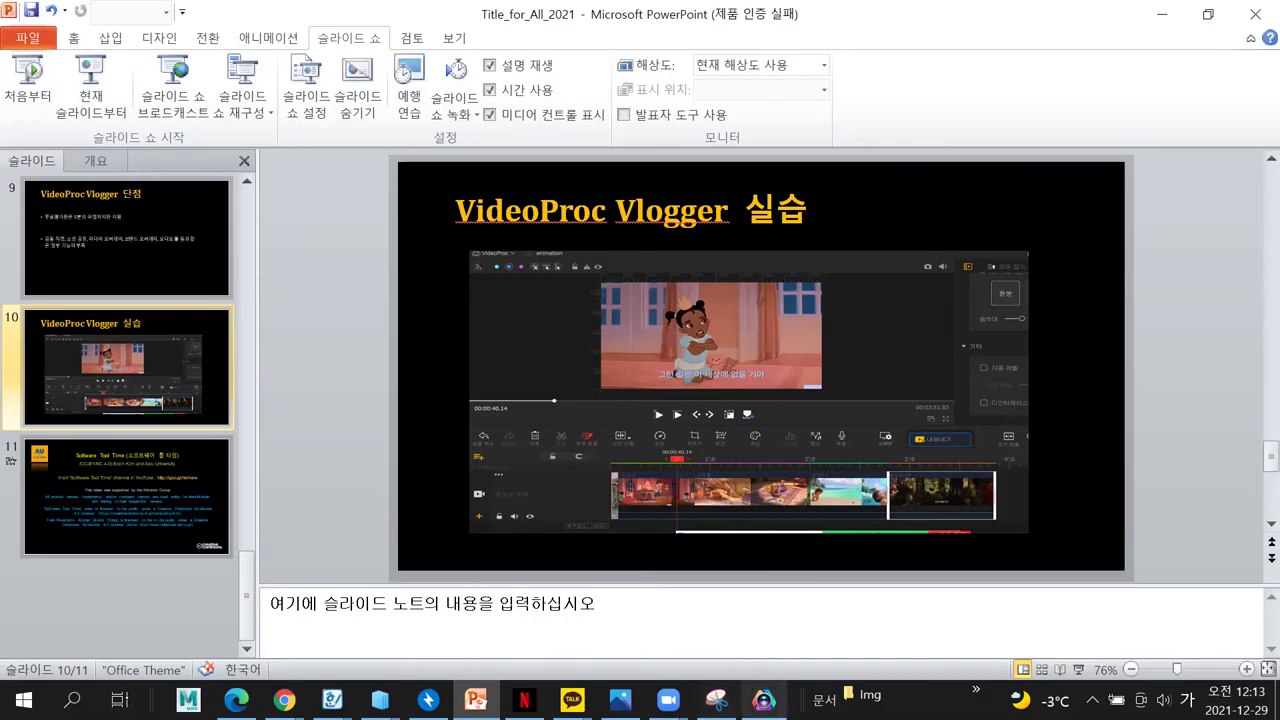
click(764, 700)
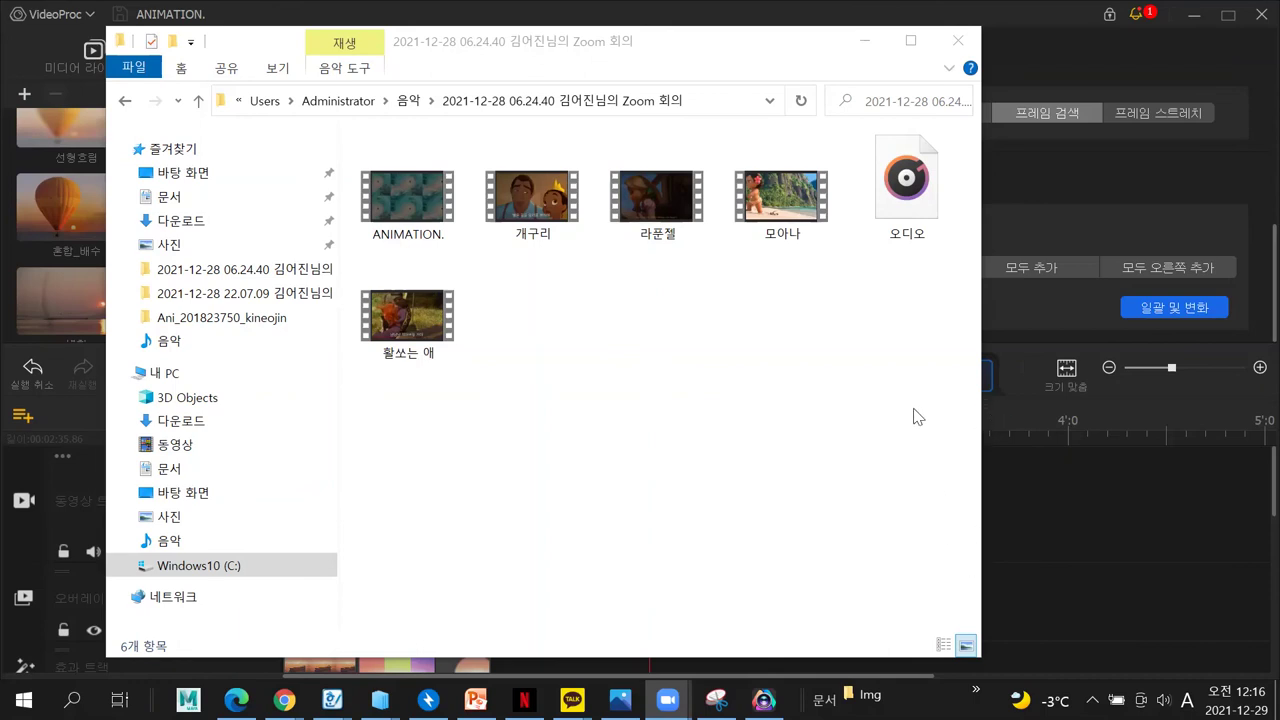
Play the exported ANIMATION. video from its folder and skip ahead past the opening filter effects
click(430, 190)
double_click(390, 193)
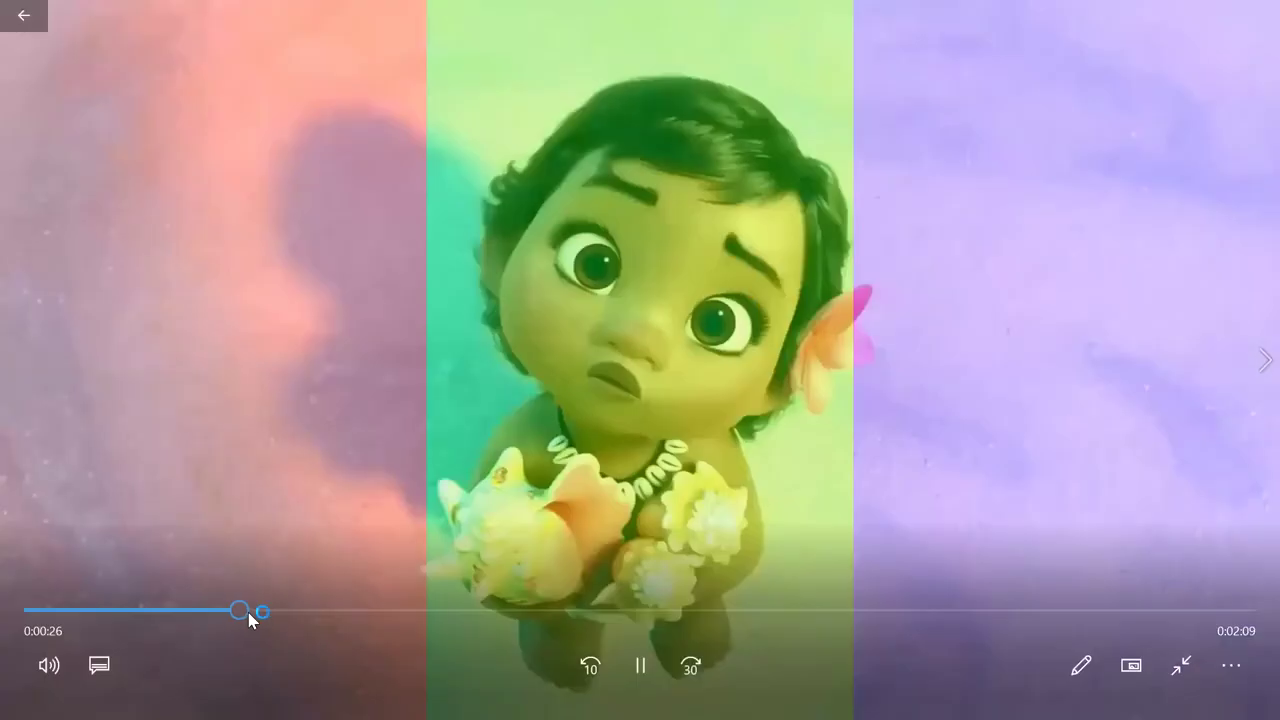
drag(248, 612, 393, 618)
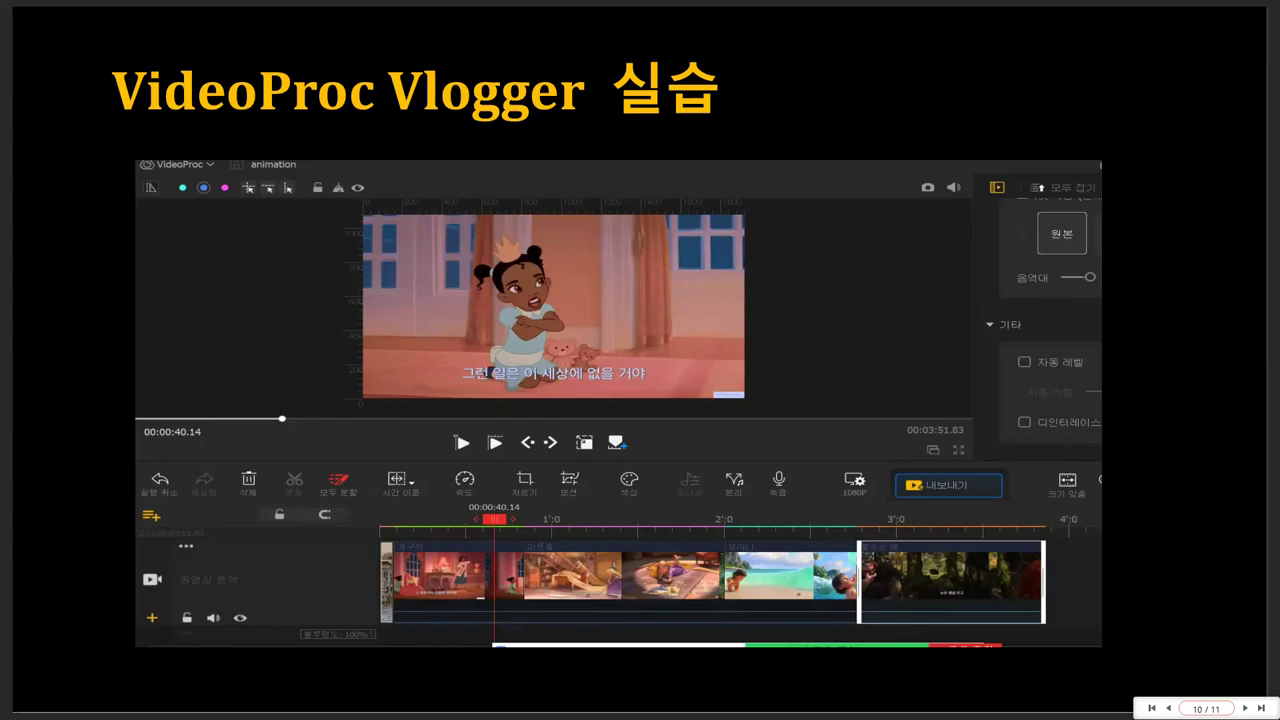
Advance the PowerPoint slide show from the VideoProc Vlogger 실습 slide to the closing credits slide
key(Right)
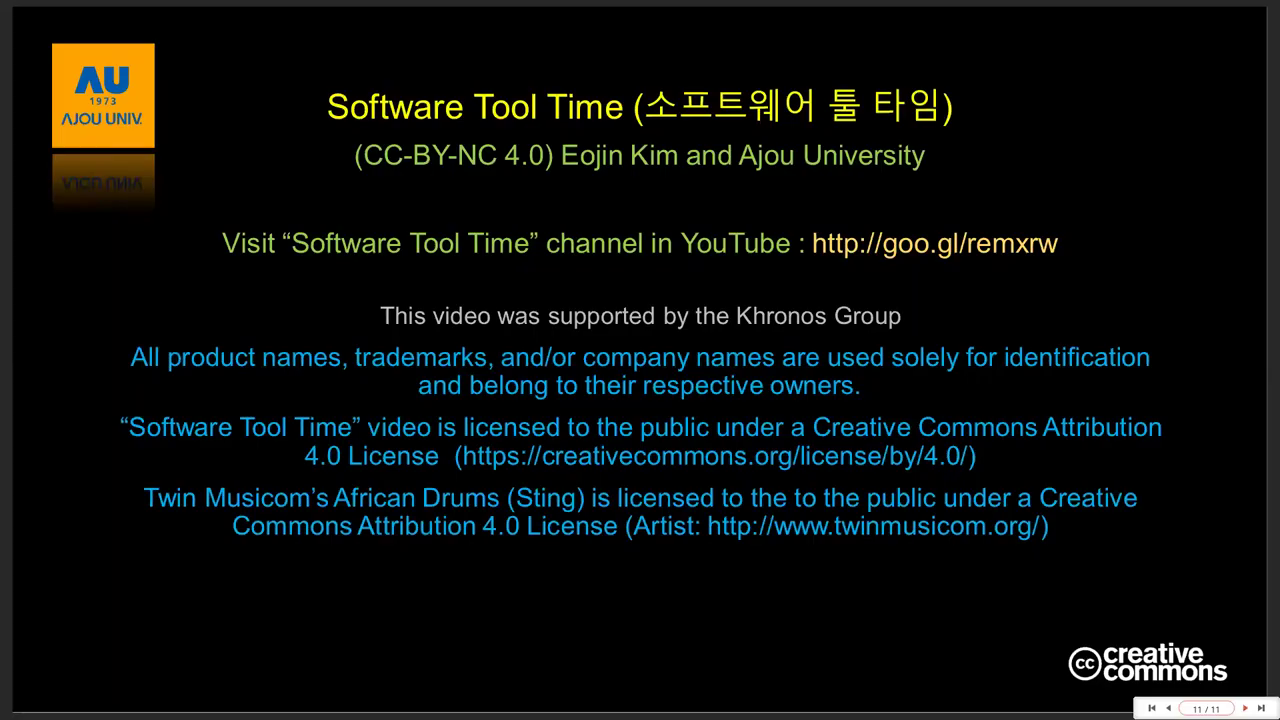